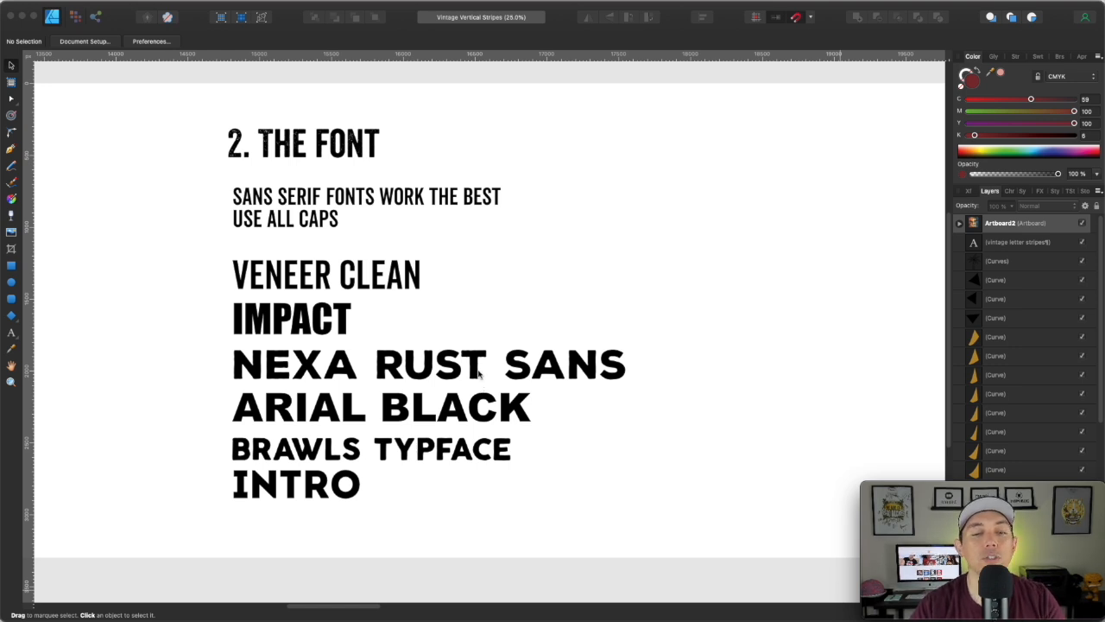
click(447, 366)
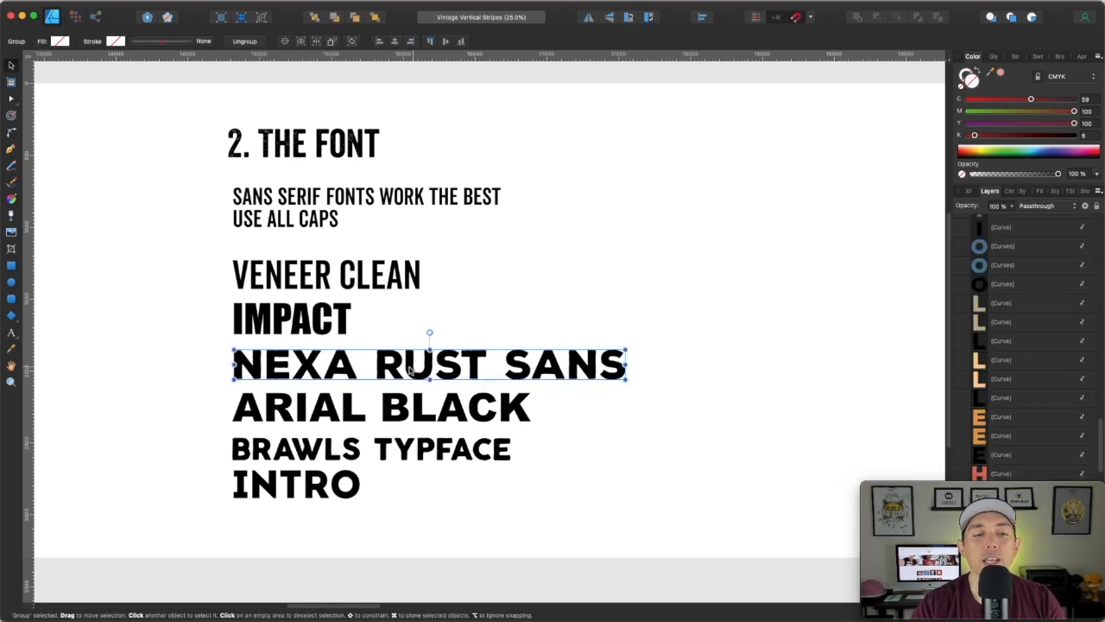
click(516, 294)
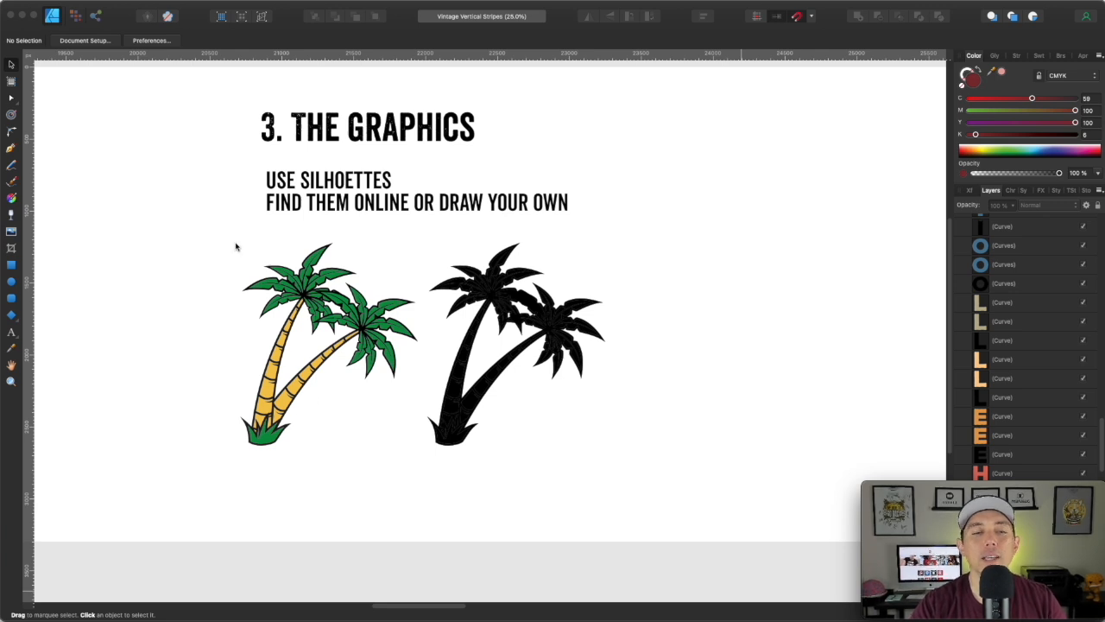
click(316, 295)
drag(203, 225, 421, 489)
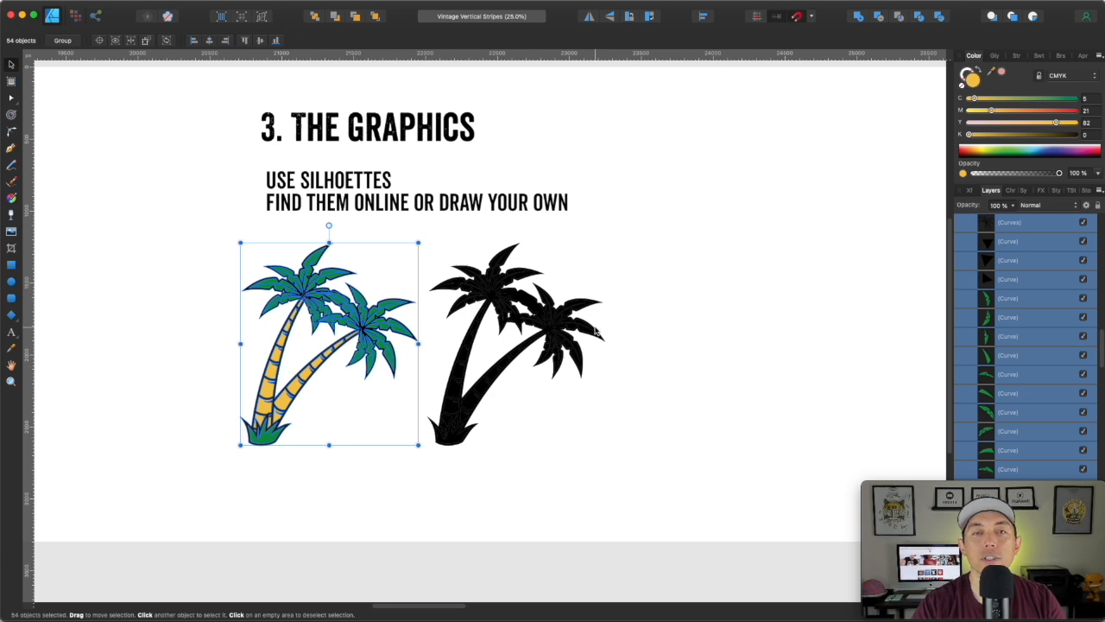
click(631, 264)
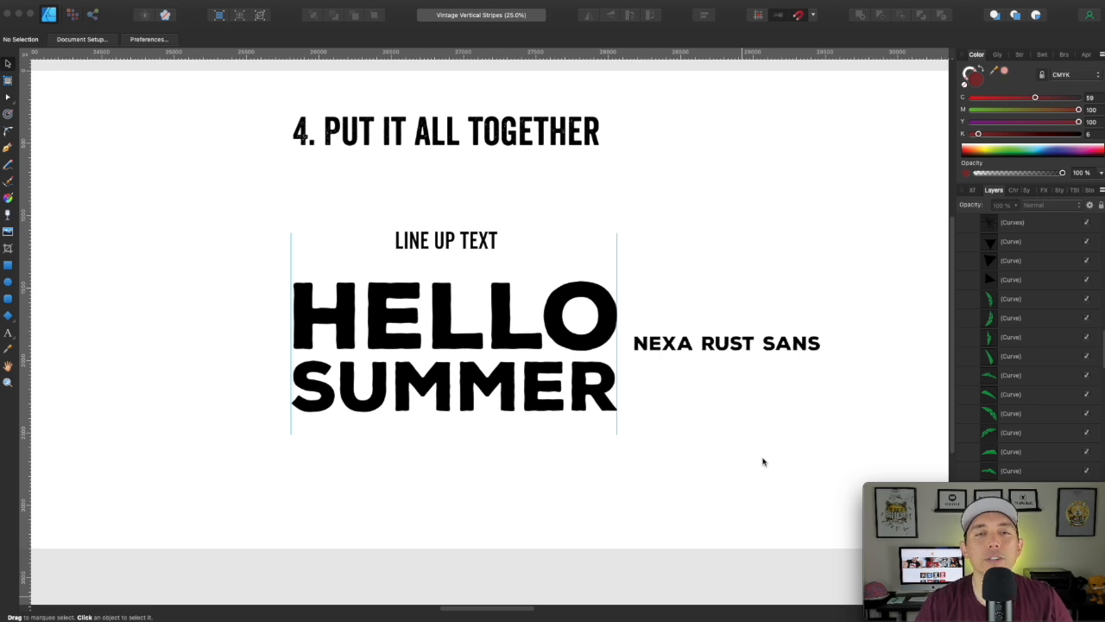
Try a vertical guide beside the starting edge of the HELLO and SUMMER text, and undo it.
click(400, 317)
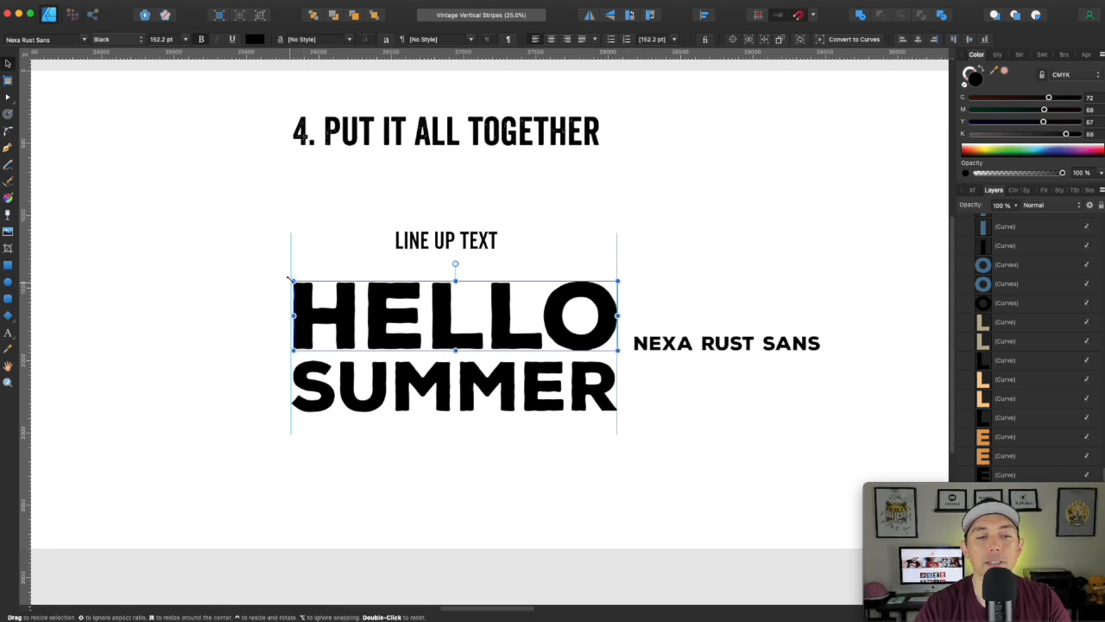
click(293, 259)
drag(31, 223, 277, 242)
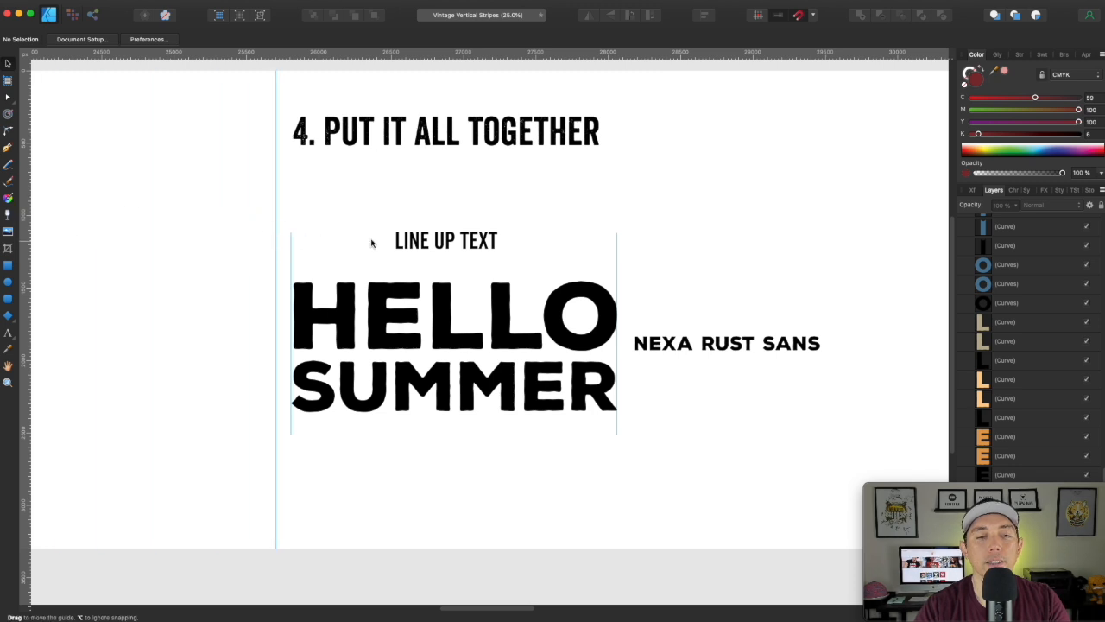
key(super+z)
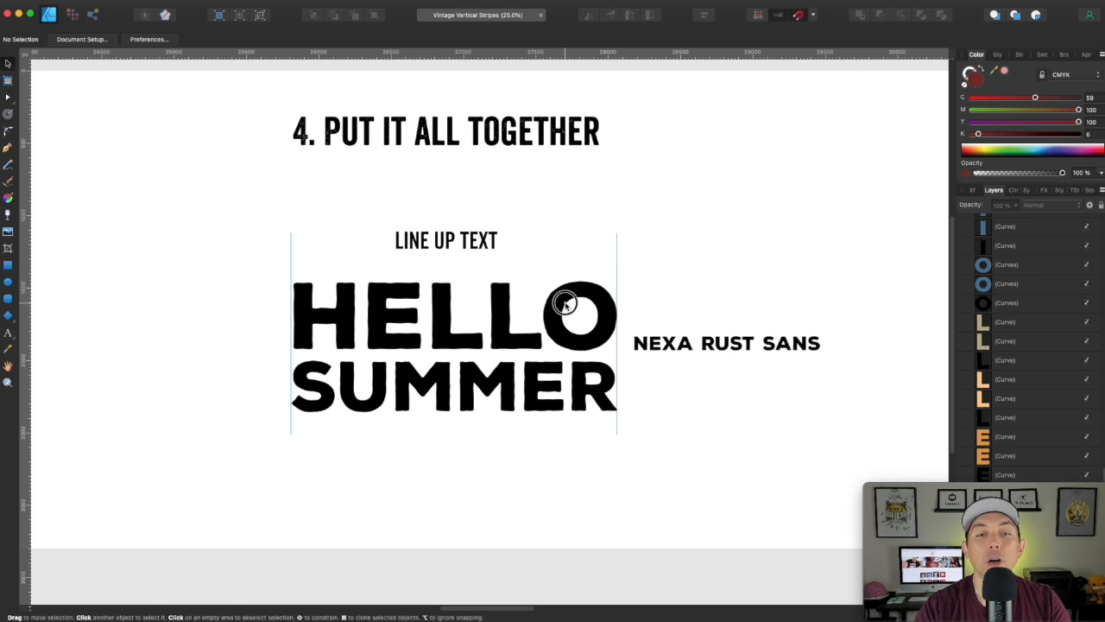
click(562, 301)
mouse_move(614, 279)
mouse_down()
mouse_move(501, 300)
mouse_move(614, 268)
mouse_up()
click(603, 373)
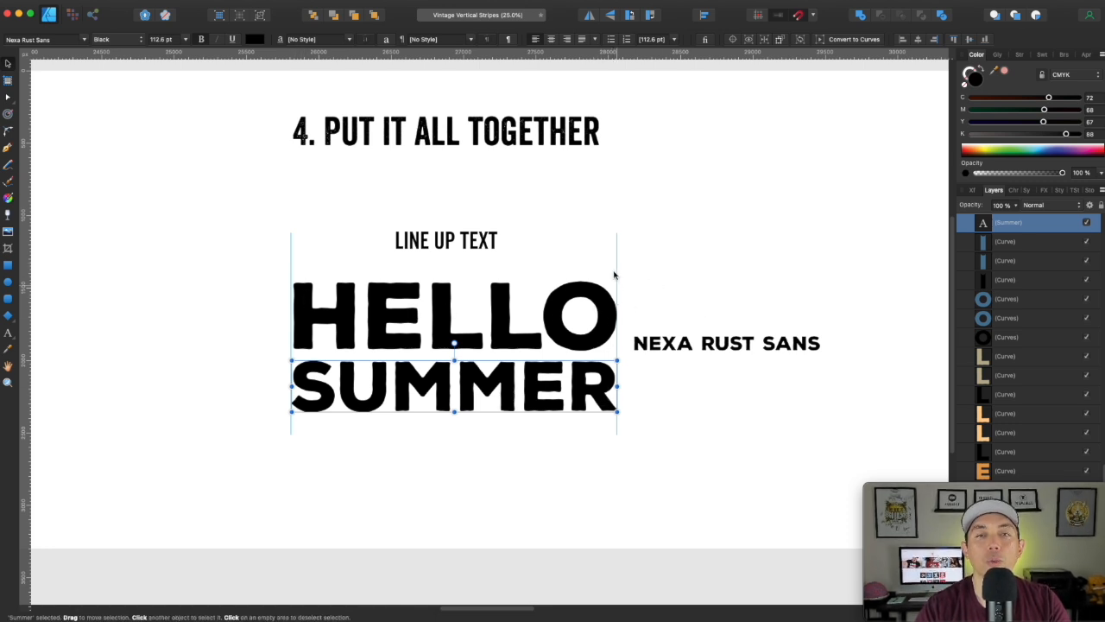
click(695, 350)
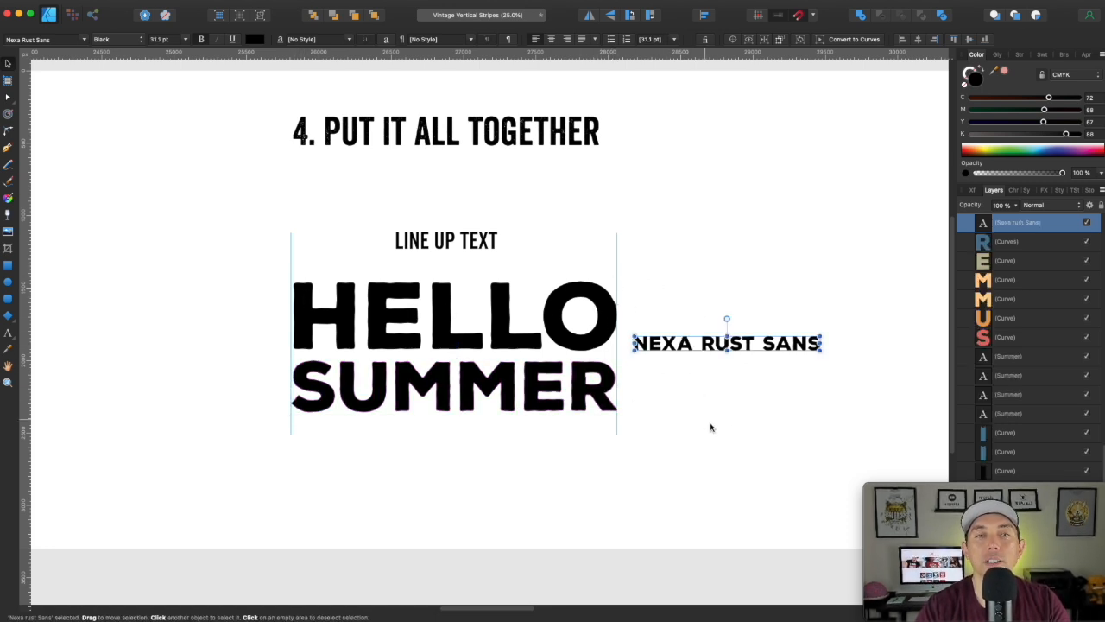
click(736, 465)
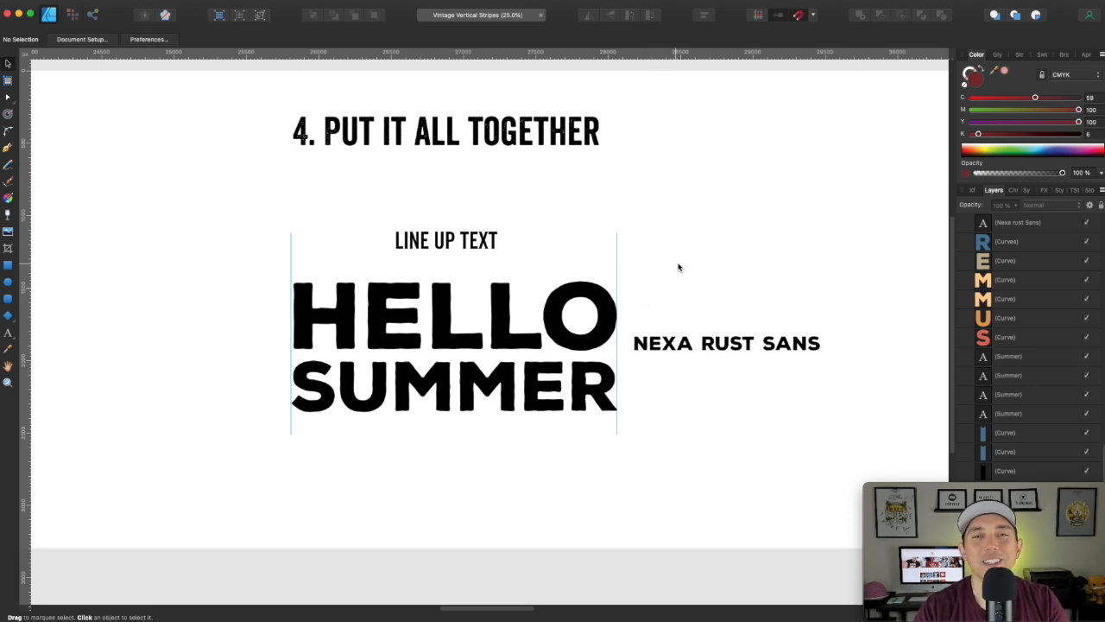
Adjust the kerning between the E and the first L of HELLO in the Move Letters Closer example, bringing the letters close together.
key(space)
drag(782, 268, 537, 287)
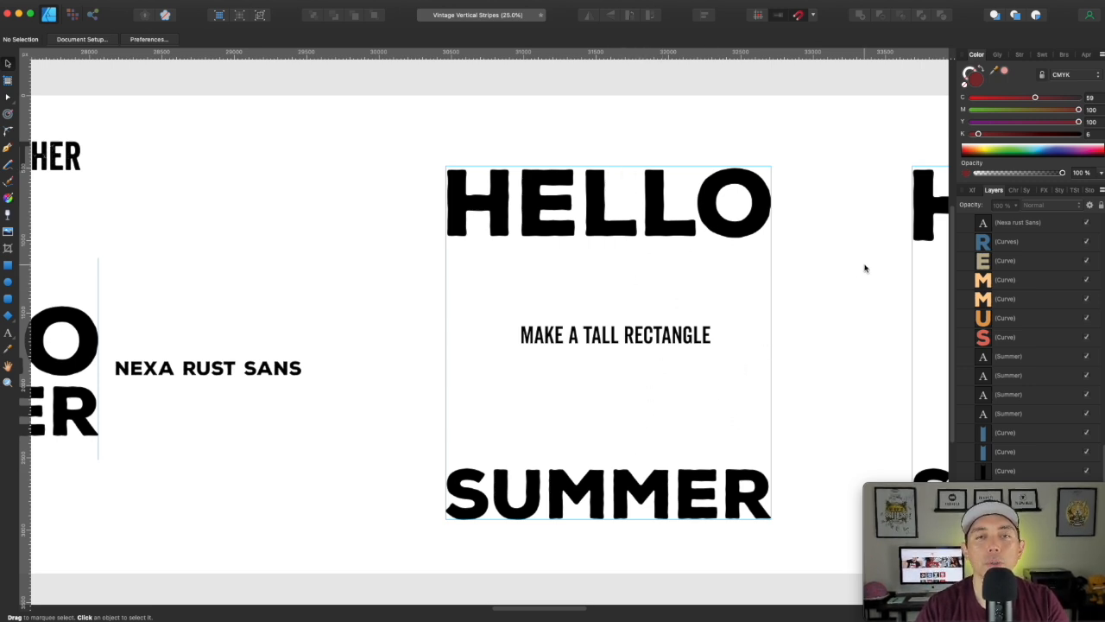
drag(863, 261, 466, 264)
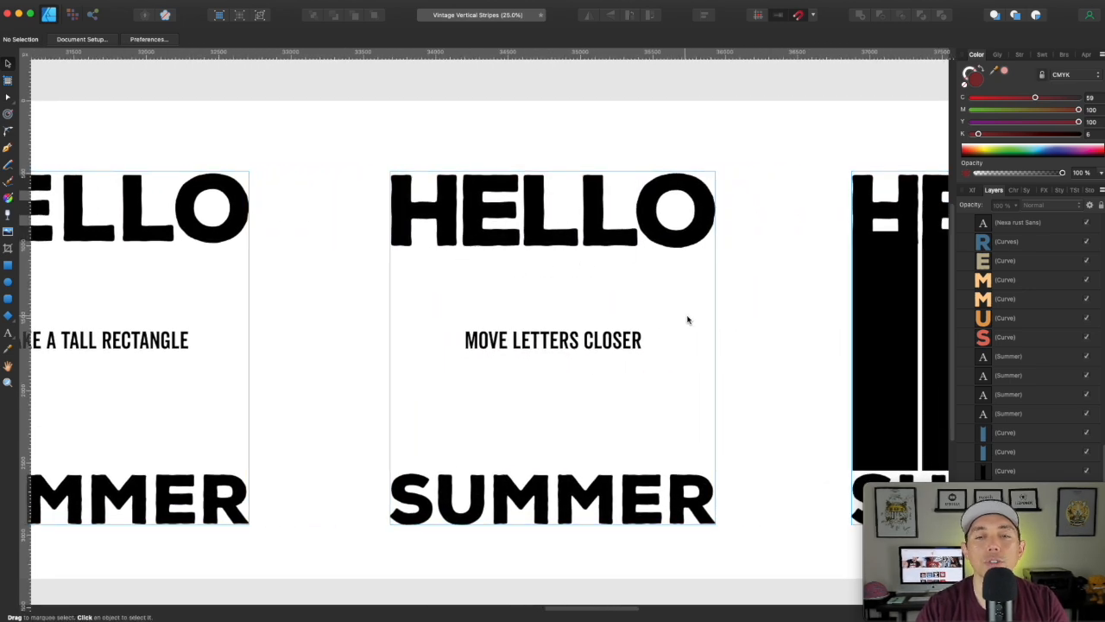
click(483, 200)
double_click(483, 200)
click(517, 194)
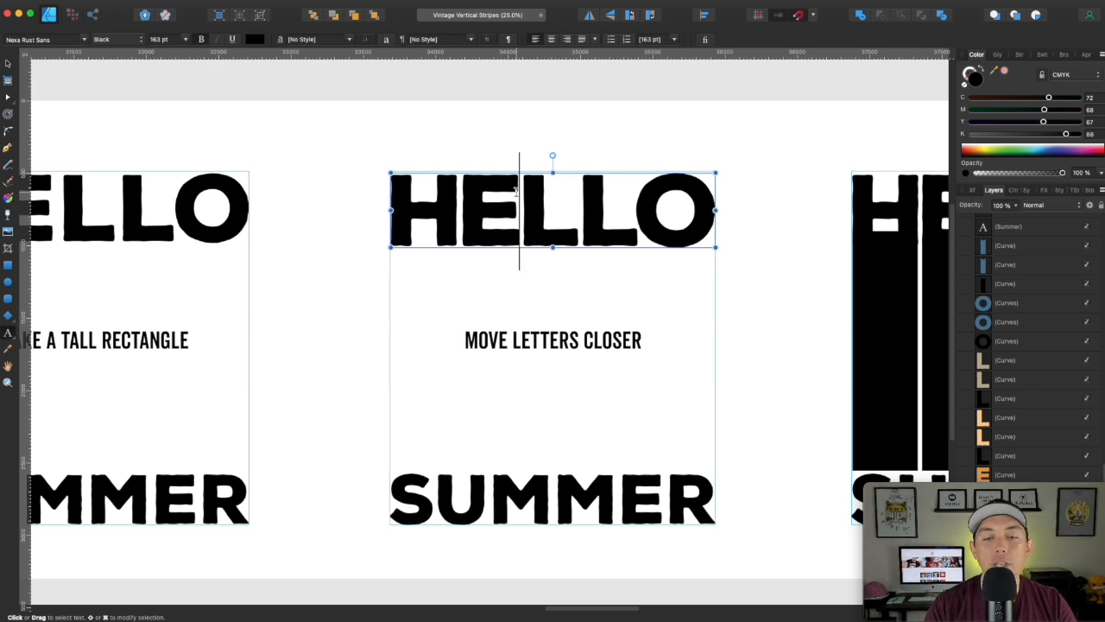
key(alt+Right)
key(alt+Right)
key(alt+Right)
key(alt+Right)
key(alt+Right)
key(alt+Right)
key(alt+Right)
key(alt+Right)
key(alt+Right)
key(alt+Right)
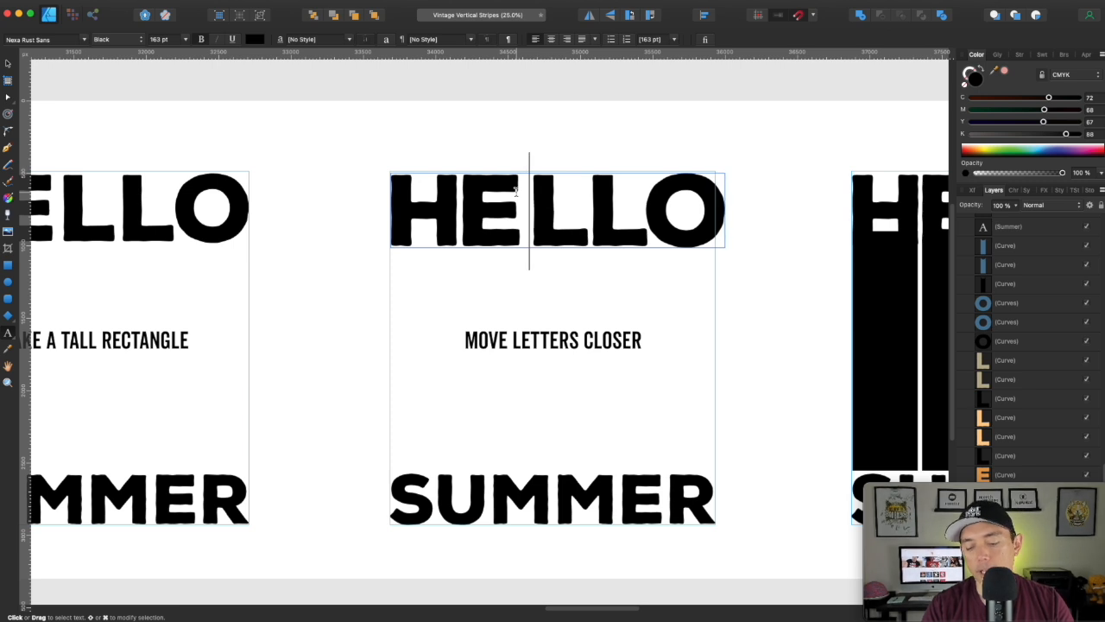
key(alt+Left)
key(alt+Left)
key(alt+Left)
key(alt+Left)
key(alt+Left)
key(alt+Left)
key(alt+Left)
key(alt+Left)
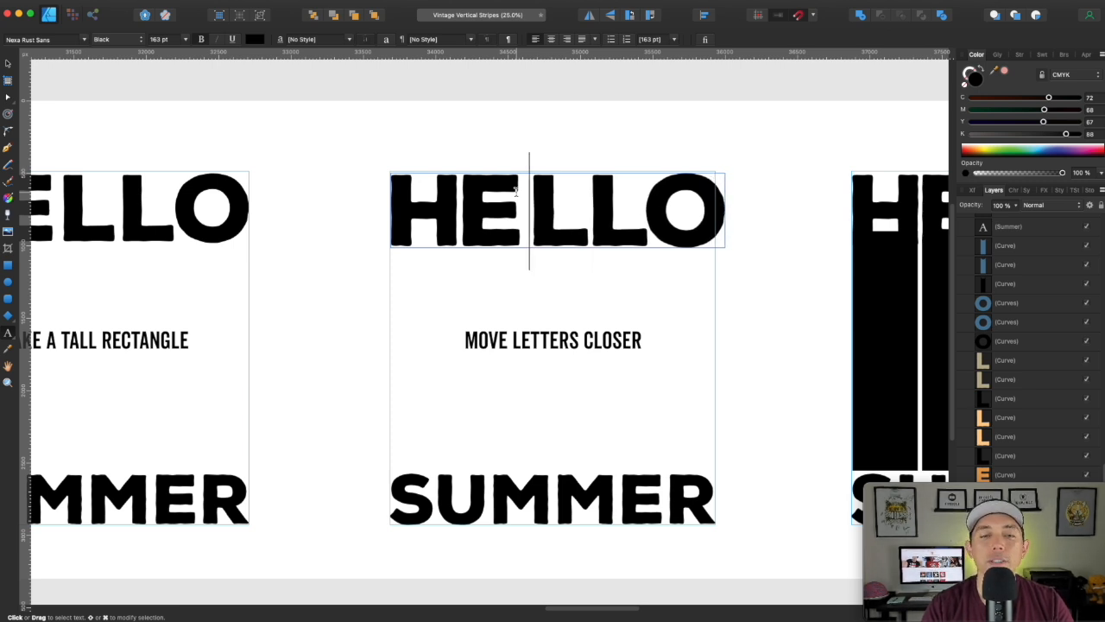
key(alt+Left)
Adjust the kerning between the two Ls of HELLO until they sit close together, and finish editing the text.
key(Right)
key(alt+Left)
key(alt+Left)
key(alt+Left)
key(alt+Left)
key(alt+Right)
key(alt+Right)
key(alt+Right)
key(alt+Right)
key(alt+Left)
key(alt+Left)
key(alt+Right)
key(alt+Right)
key(alt+Right)
key(alt+Right)
key(alt+Left)
key(alt+Left)
key(Escape)
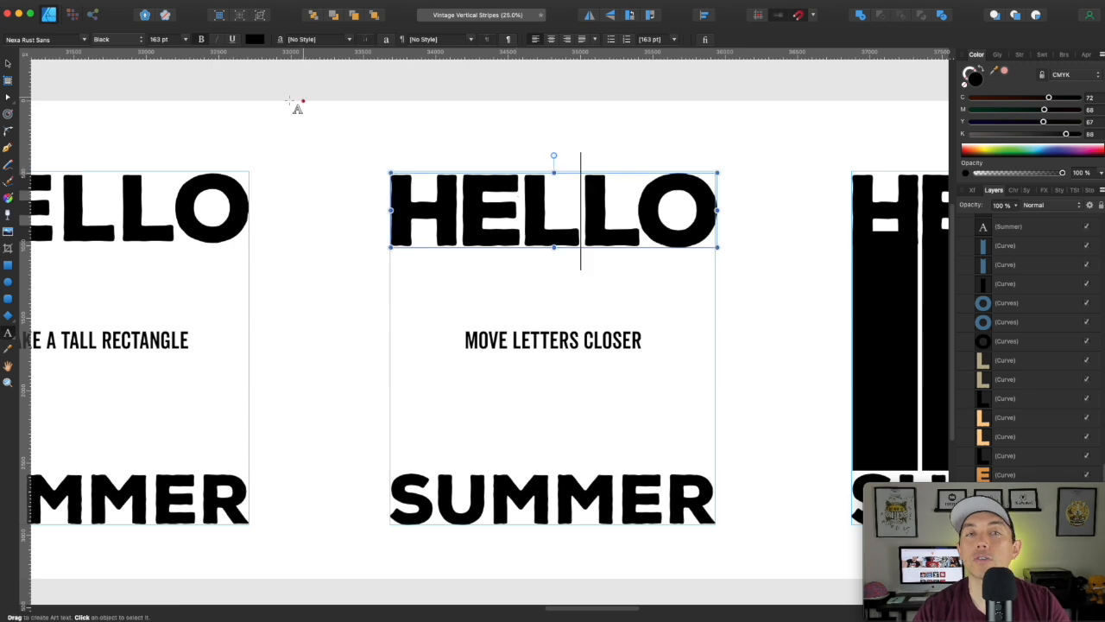
Convert the HELLO text to curves and ungroup it into separate letters.
click(8, 63)
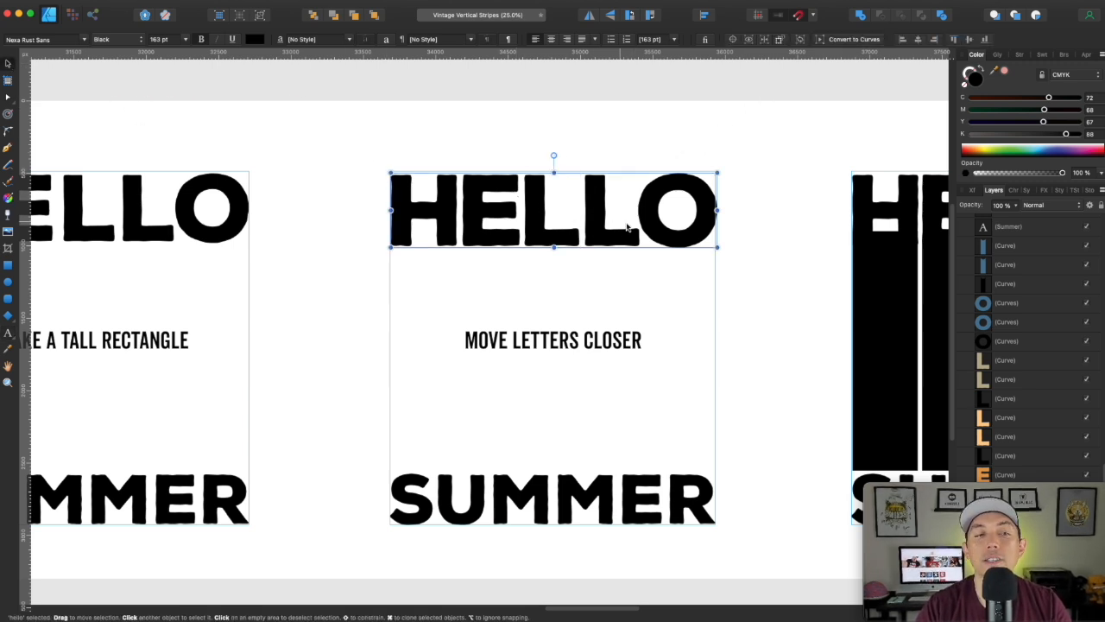
click(857, 40)
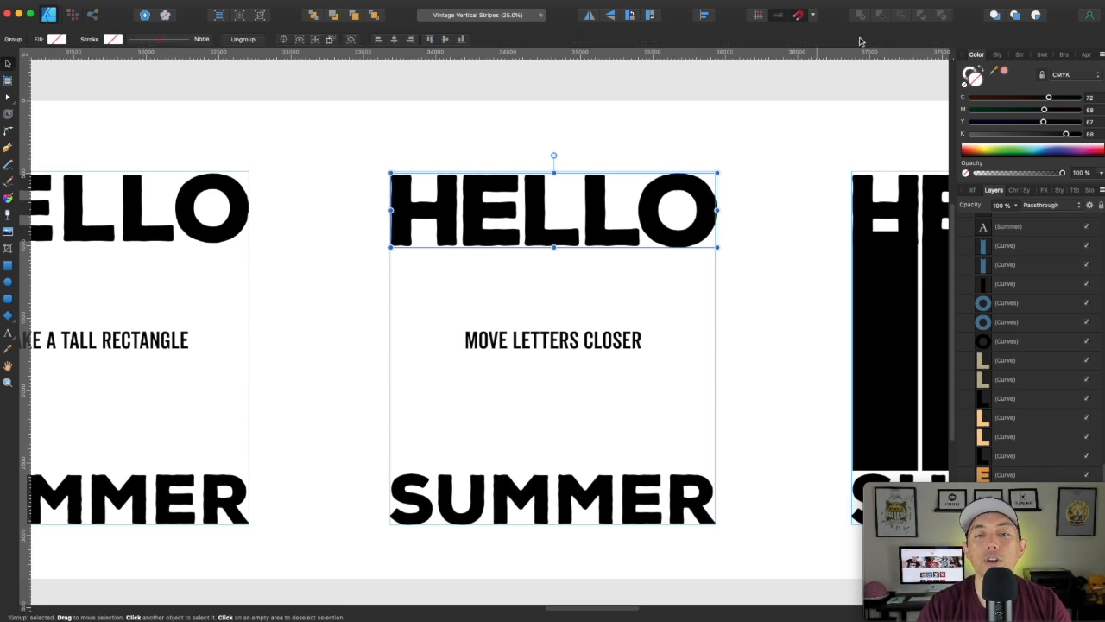
click(242, 40)
Move the O of HELLO flush with the guide rectangle's side and nudge the second L into place beside it.
click(708, 210)
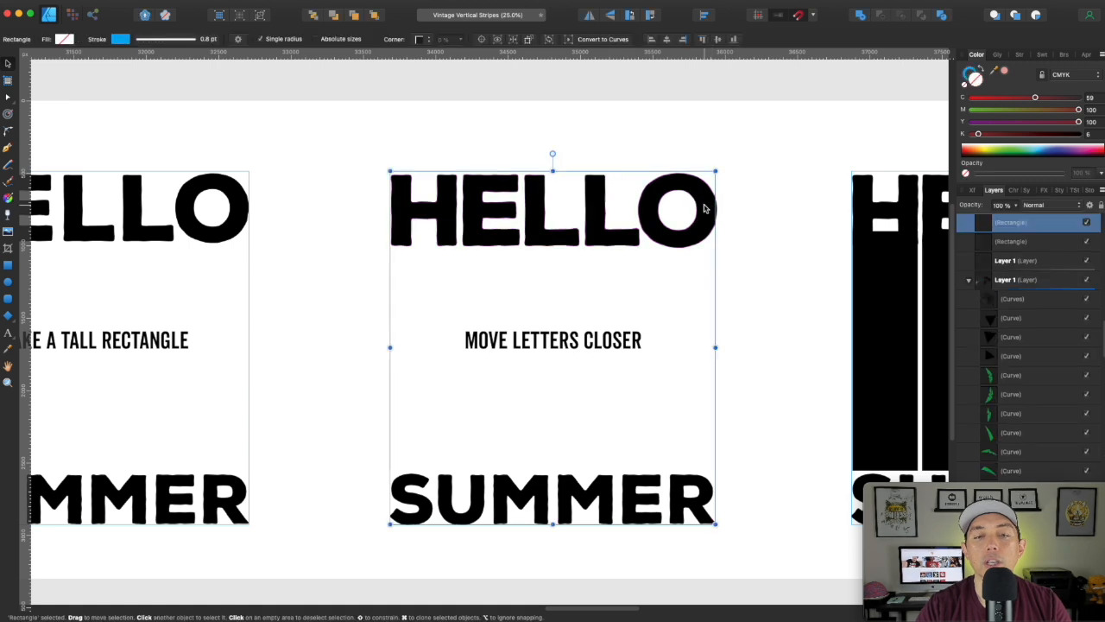
click(705, 209)
mouse_move(682, 196)
mouse_down()
mouse_move(738, 199)
mouse_move(364, 198)
mouse_move(740, 198)
mouse_move(659, 198)
mouse_move(693, 198)
mouse_up()
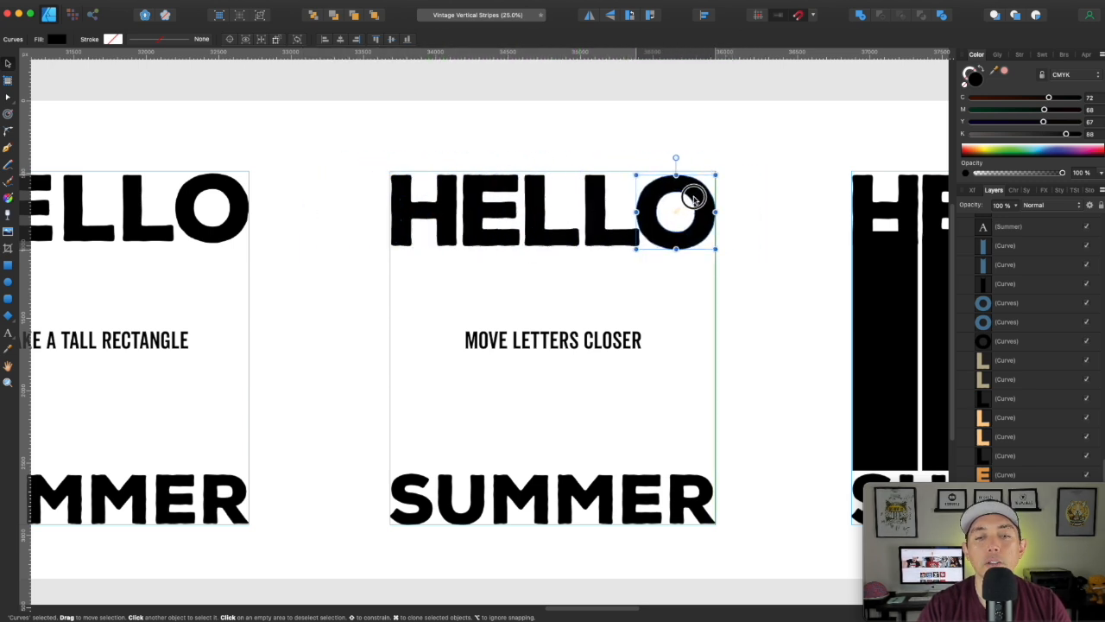
click(595, 201)
mouse_move(591, 199)
mouse_down()
mouse_move(607, 197)
mouse_move(594, 202)
mouse_up()
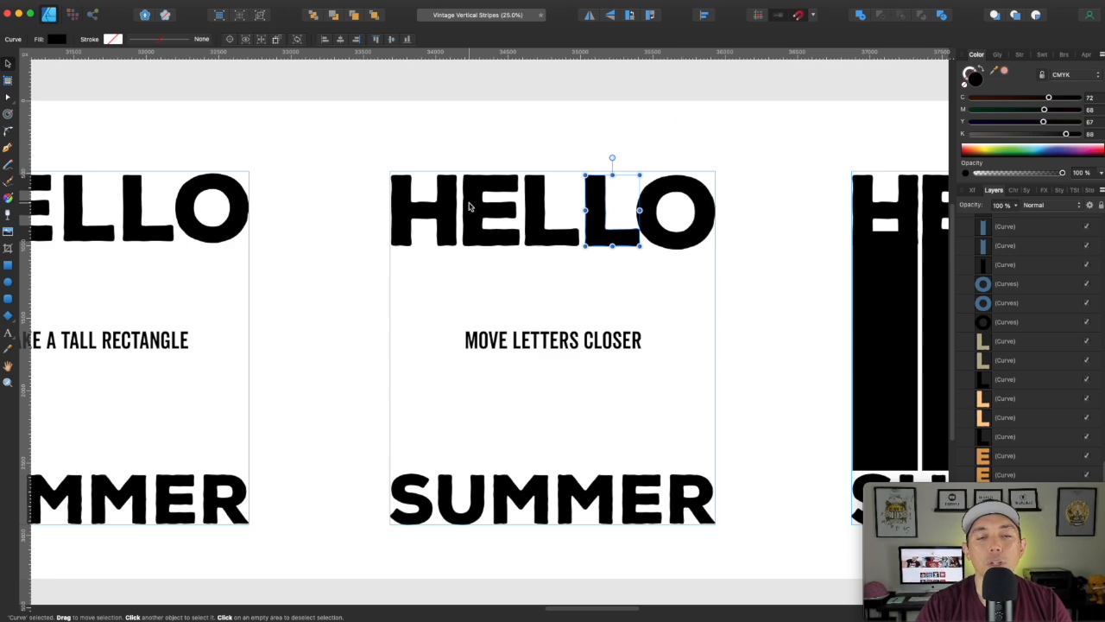
click(577, 143)
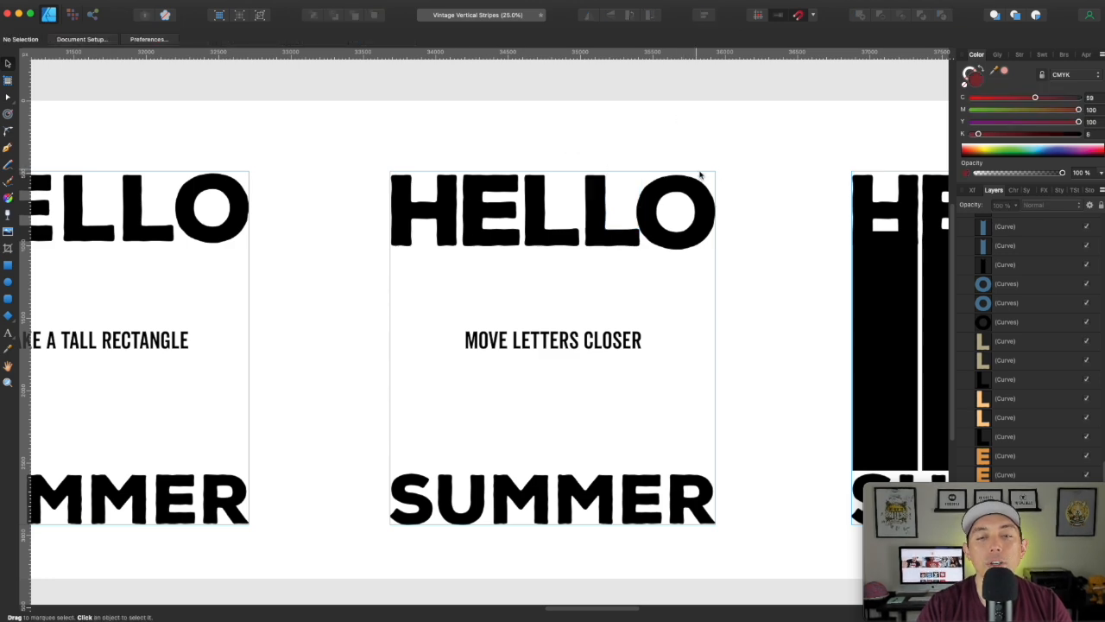
Shorten the black rectangle under the H in the Draw Rectangles example so its upper edge sits below the letter's legs.
drag(740, 192, 613, 196)
scroll(613, 196, right, 8)
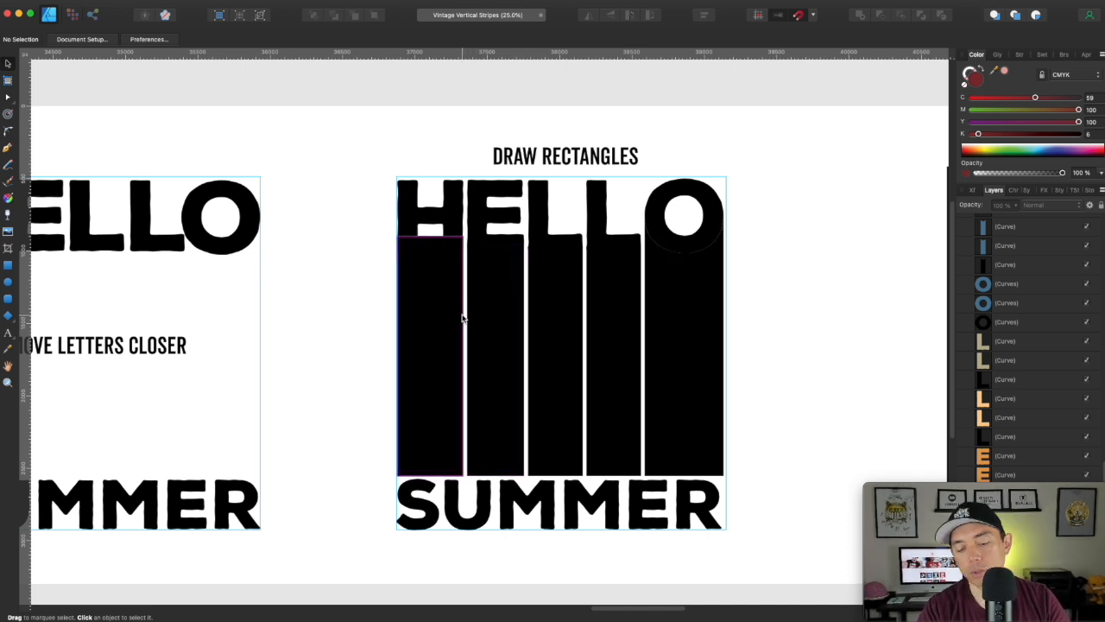
key(super+equal)
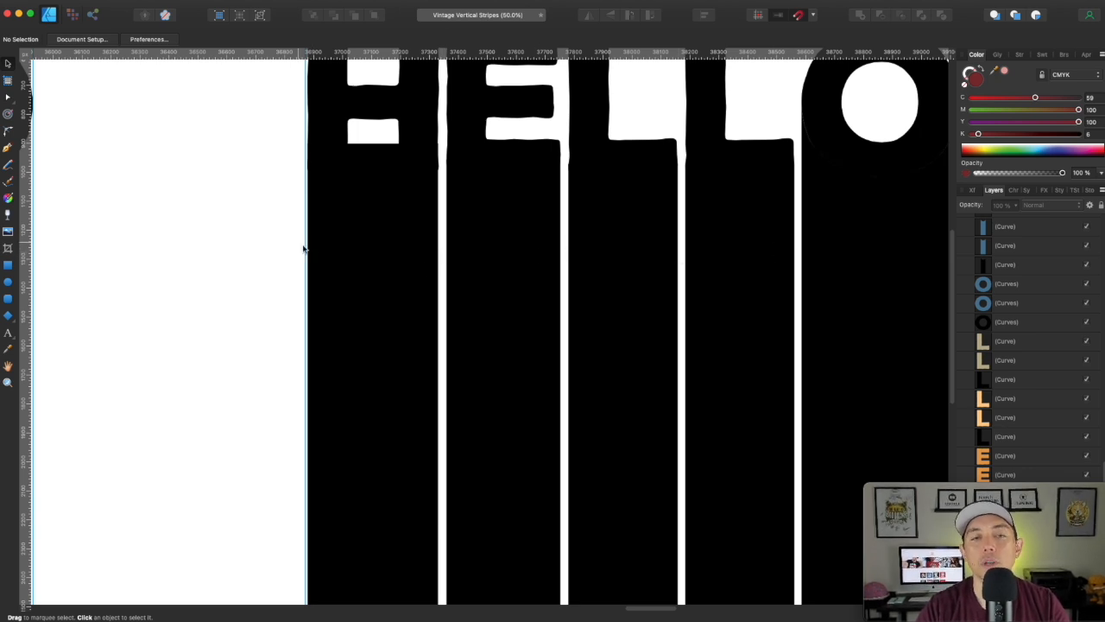
click(373, 231)
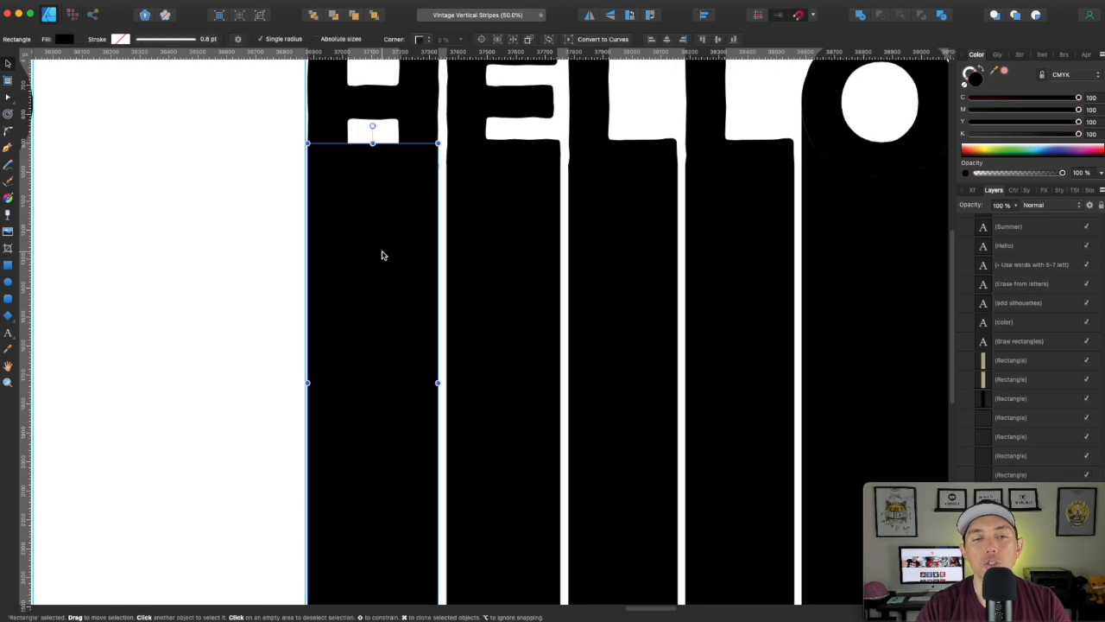
drag(372, 143, 369, 224)
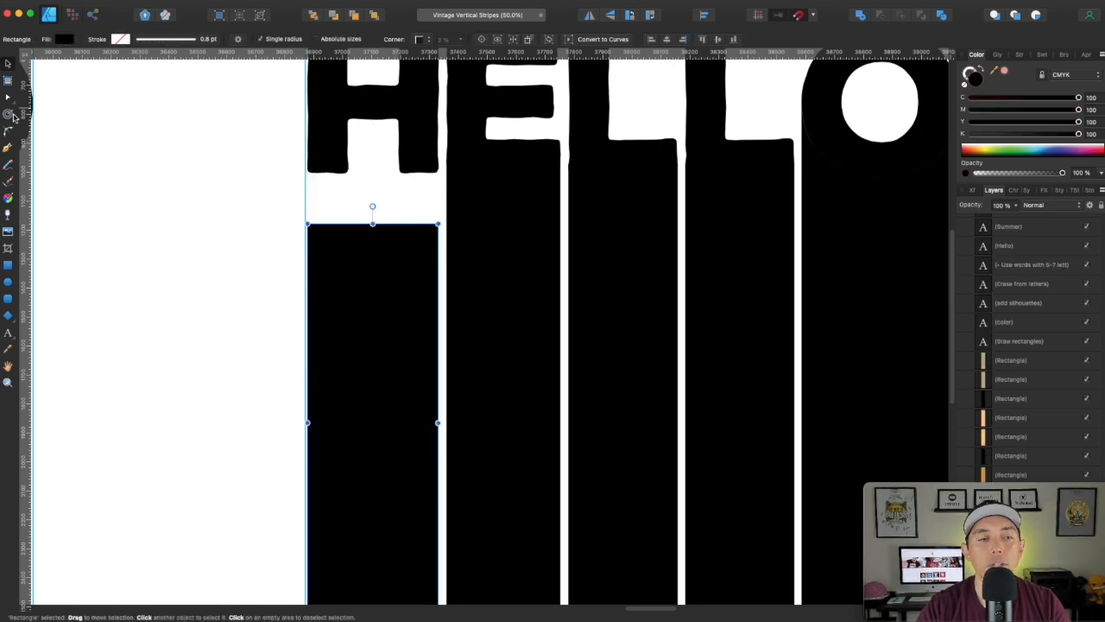
Draw a trial tall rectangle in the empty space beside the H stripe and delete it.
click(8, 266)
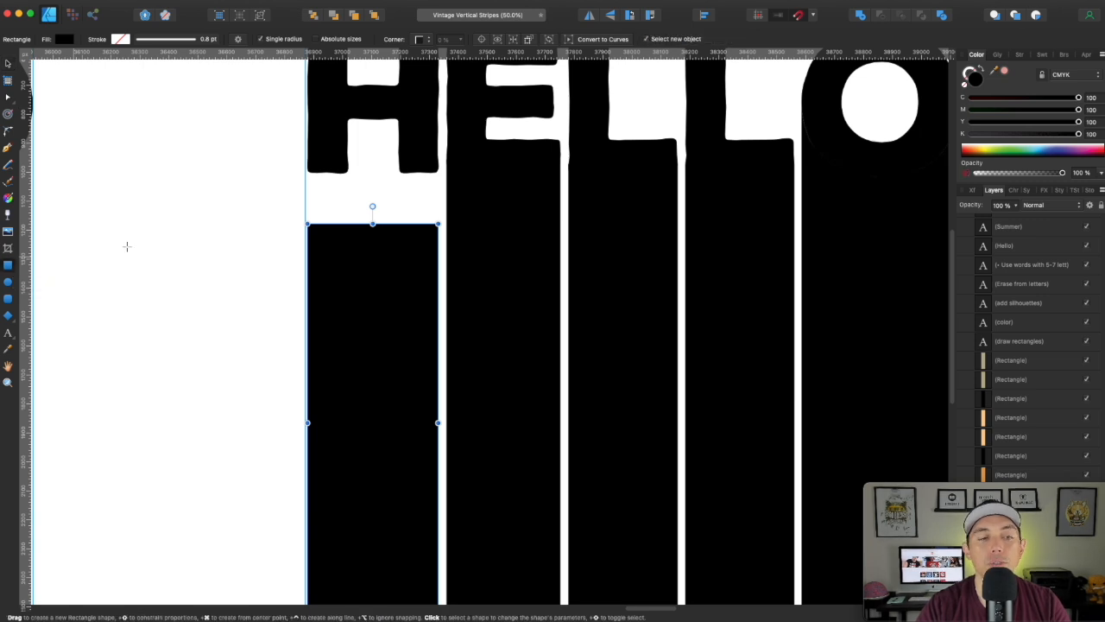
drag(181, 180, 251, 423)
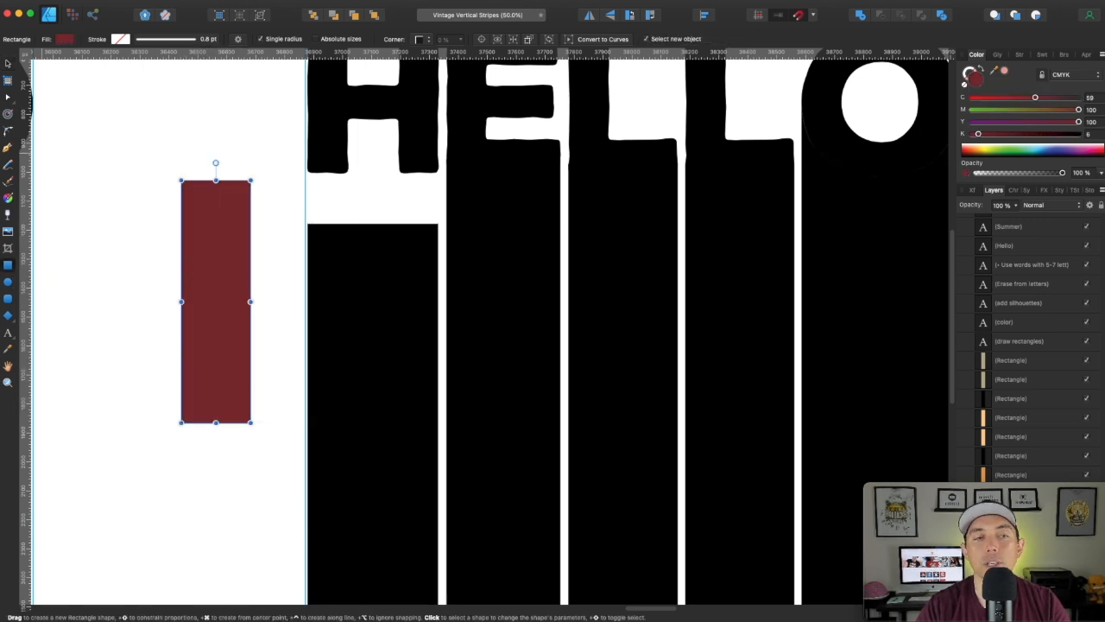
click(7, 63)
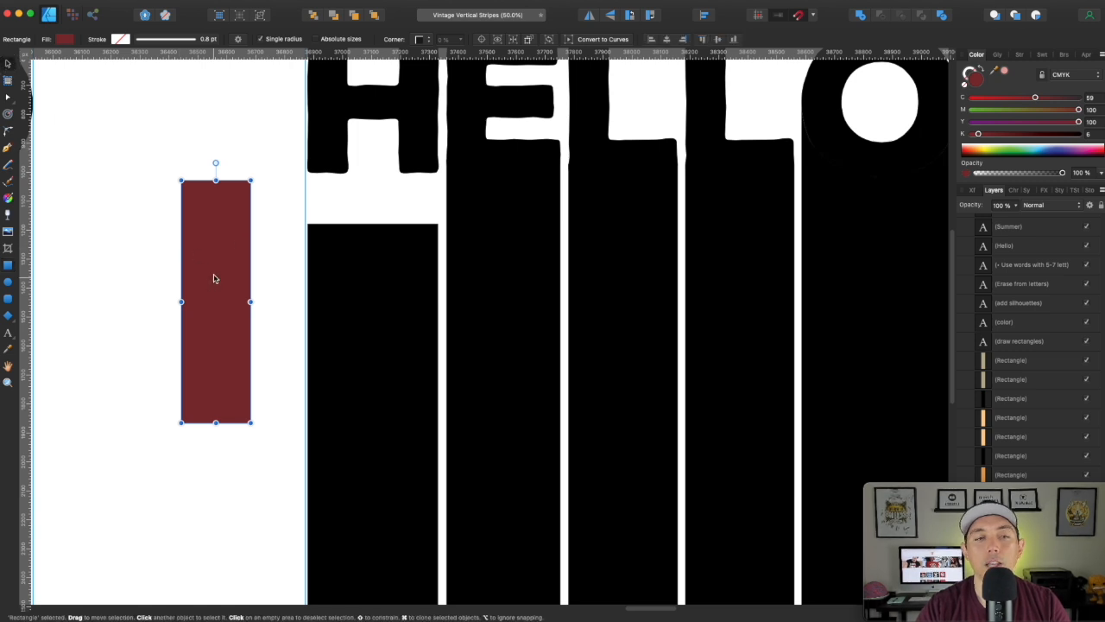
key(Delete)
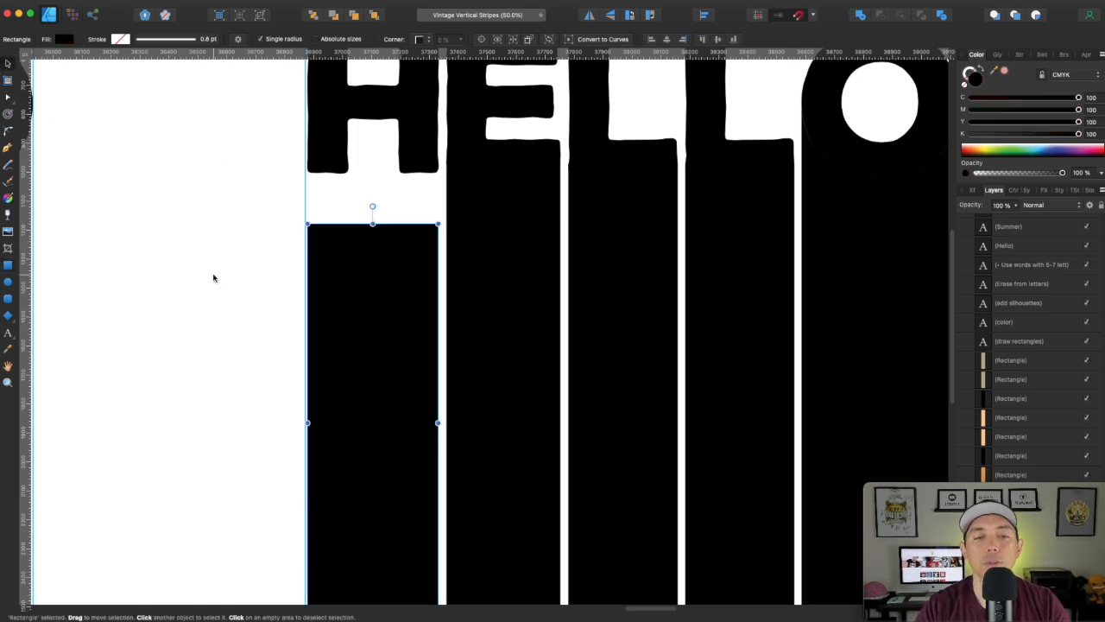
Extend the black rectangle under the H upward so it overlaps the letter's legs, and deselect it.
drag(372, 222, 372, 159)
click(257, 147)
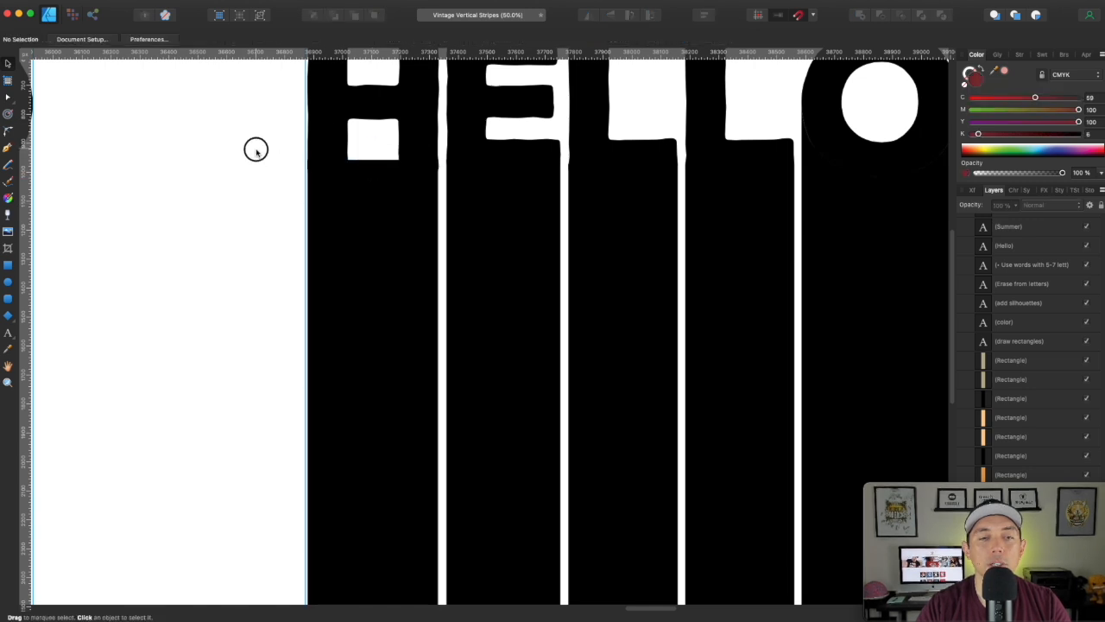
Adjust the upper corner of the black rectangle under the H to meet the outer edge of the letter's leg.
scroll(289, 161, up, 8)
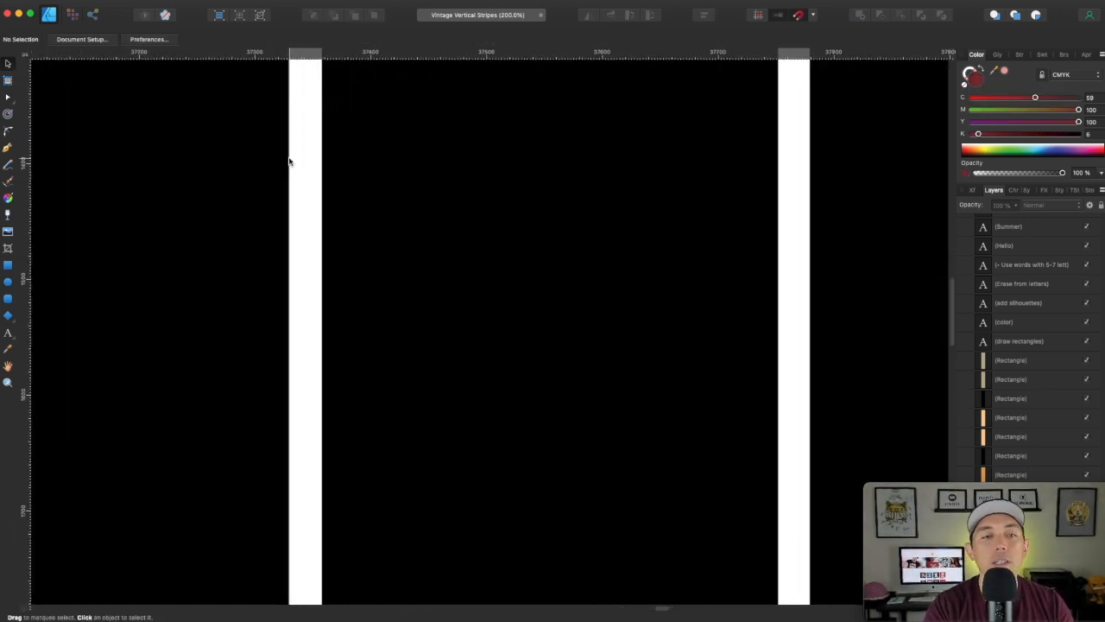
scroll(469, 306, left, 10)
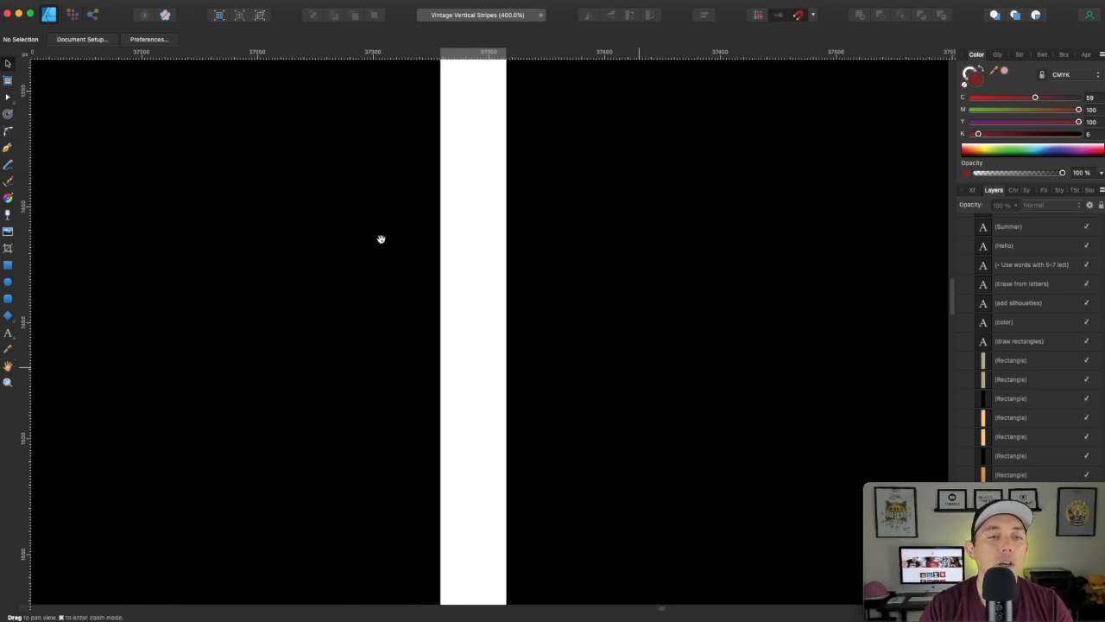
scroll(451, 321, left, 10)
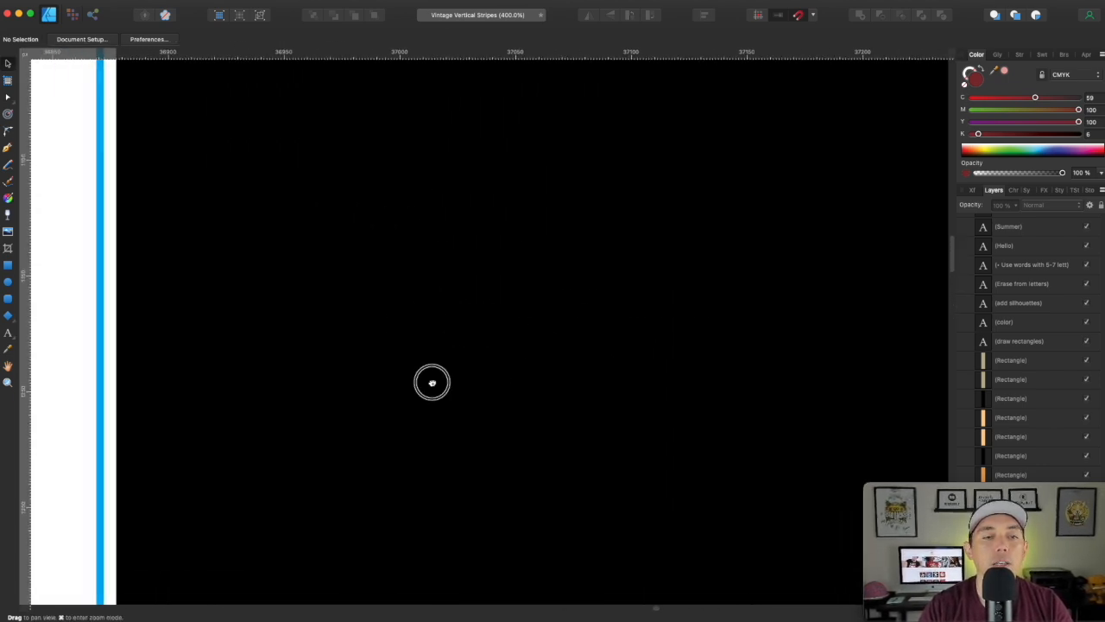
scroll(302, 244, up, 2)
click(216, 258)
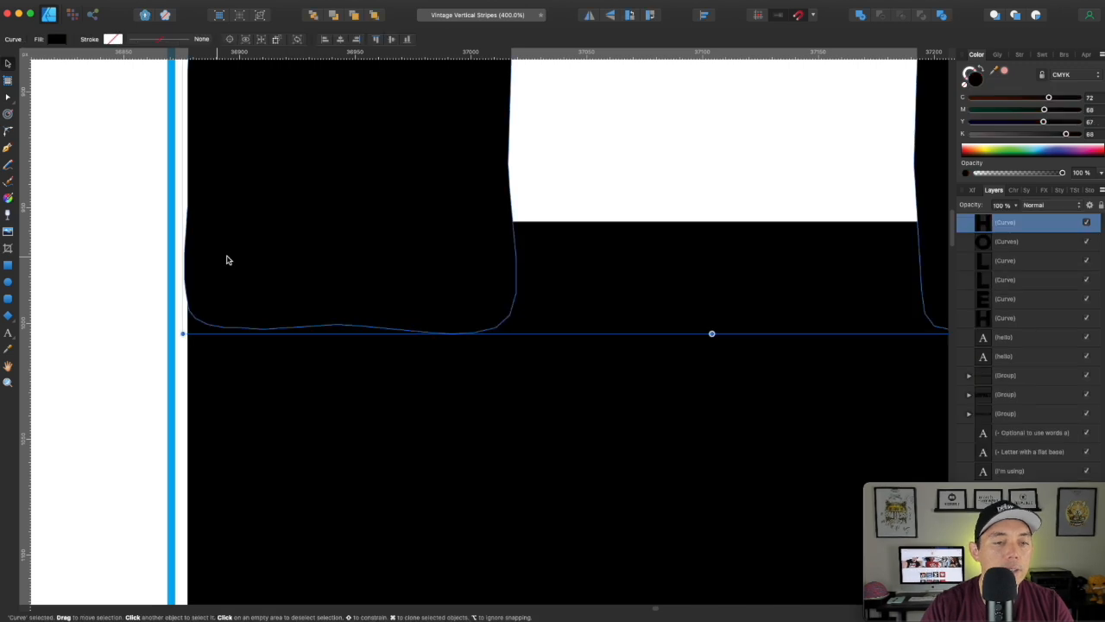
click(338, 380)
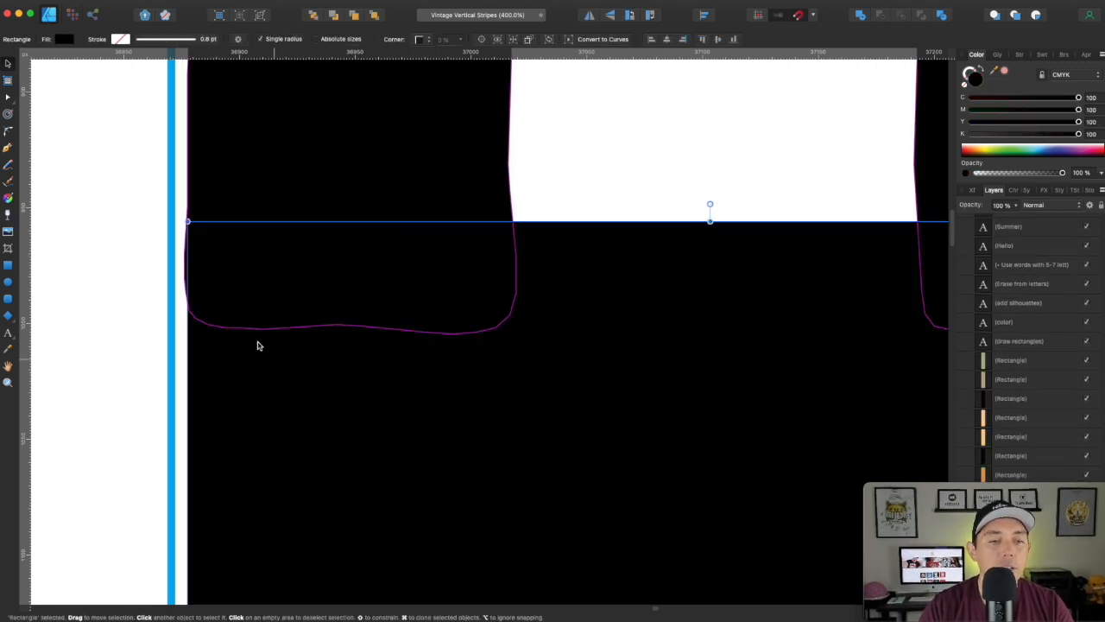
drag(187, 221, 180, 250)
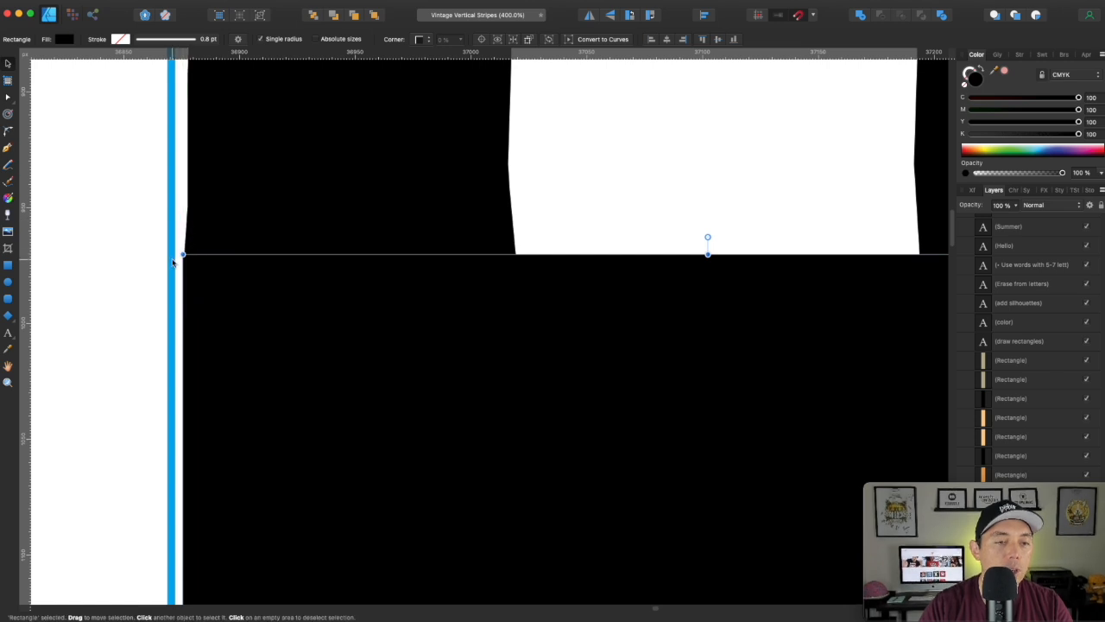
click(178, 268)
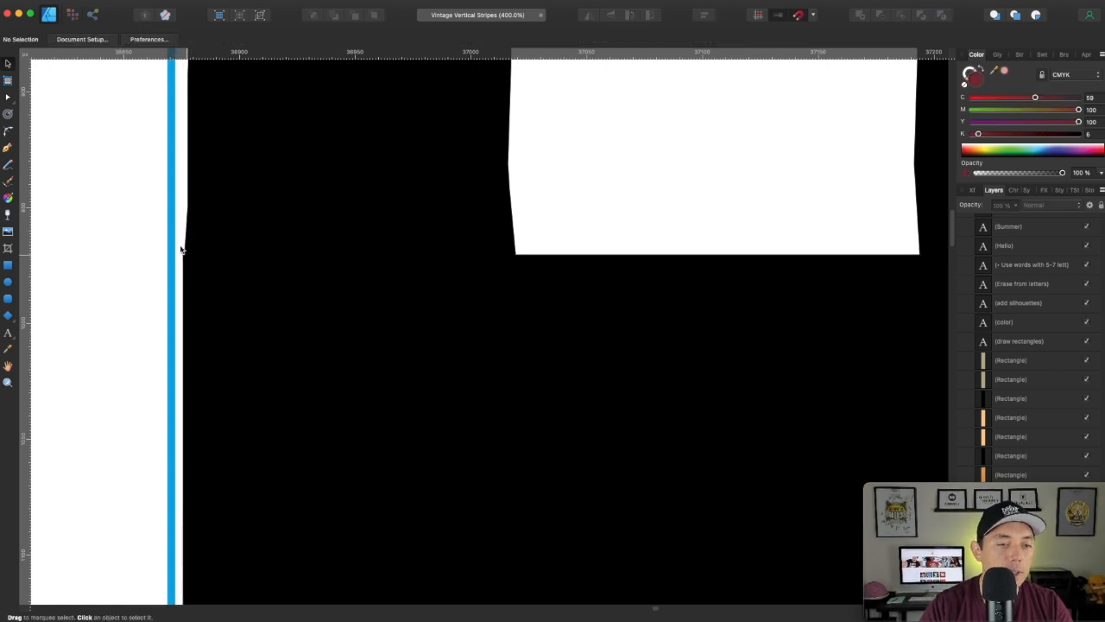
Widen the black rectangle under the H sideways so it sticks out past the letter's leg and over the guide line.
click(195, 276)
click(205, 333)
drag(181, 255, 163, 256)
click(114, 263)
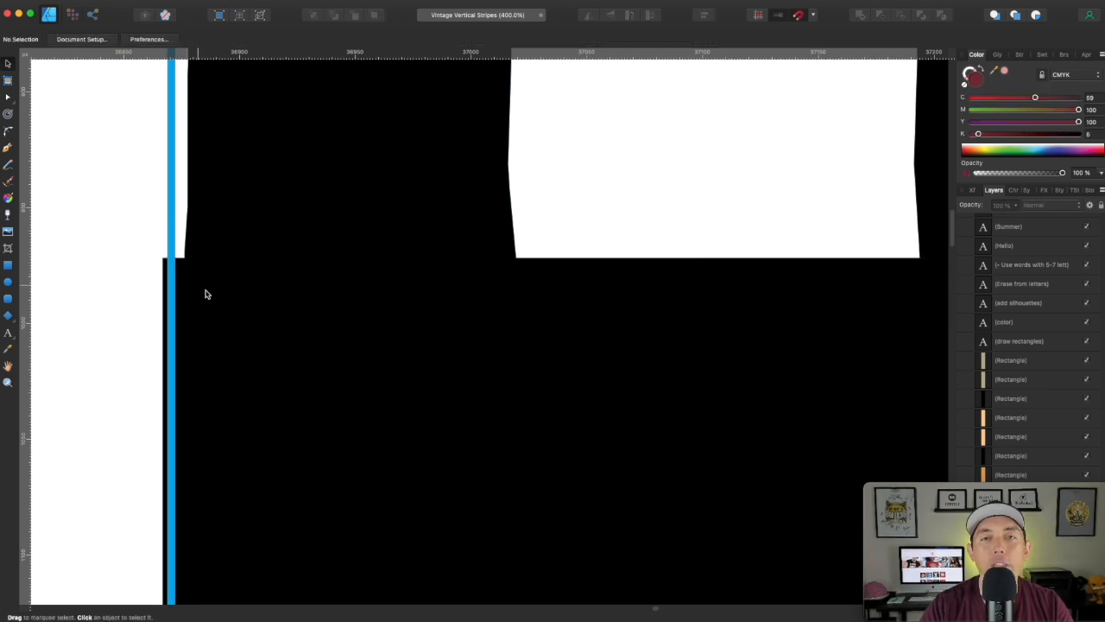
Narrow the rectangle under the H so its side lines up with the outer edge of the letter's leg, and deselect it.
click(197, 285)
click(177, 311)
drag(163, 258, 184, 263)
key(super+equal)
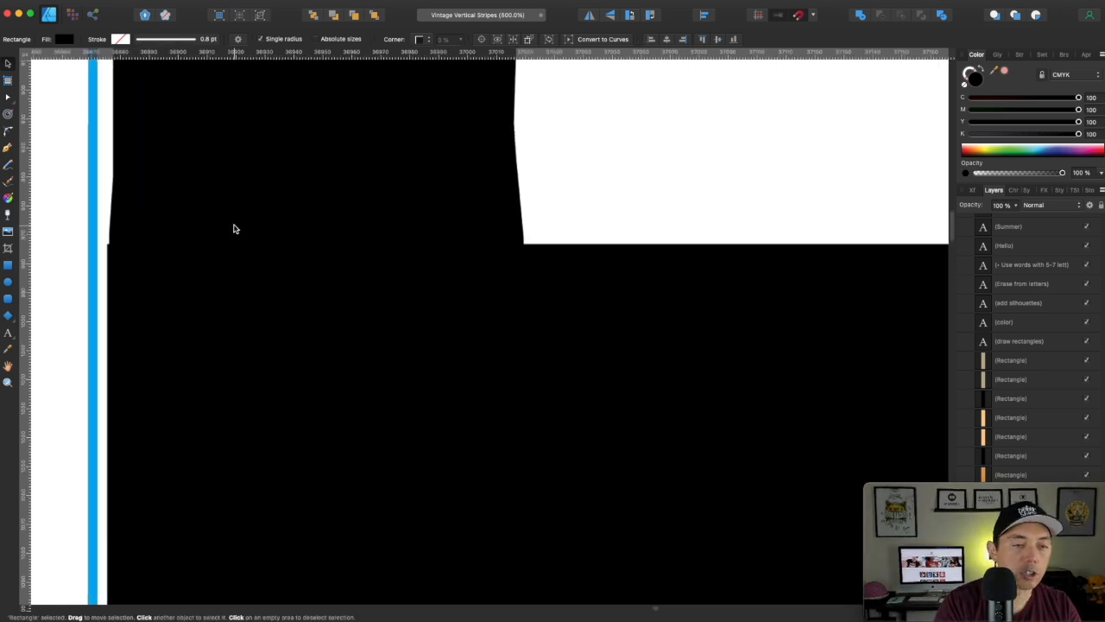
drag(213, 217, 404, 359)
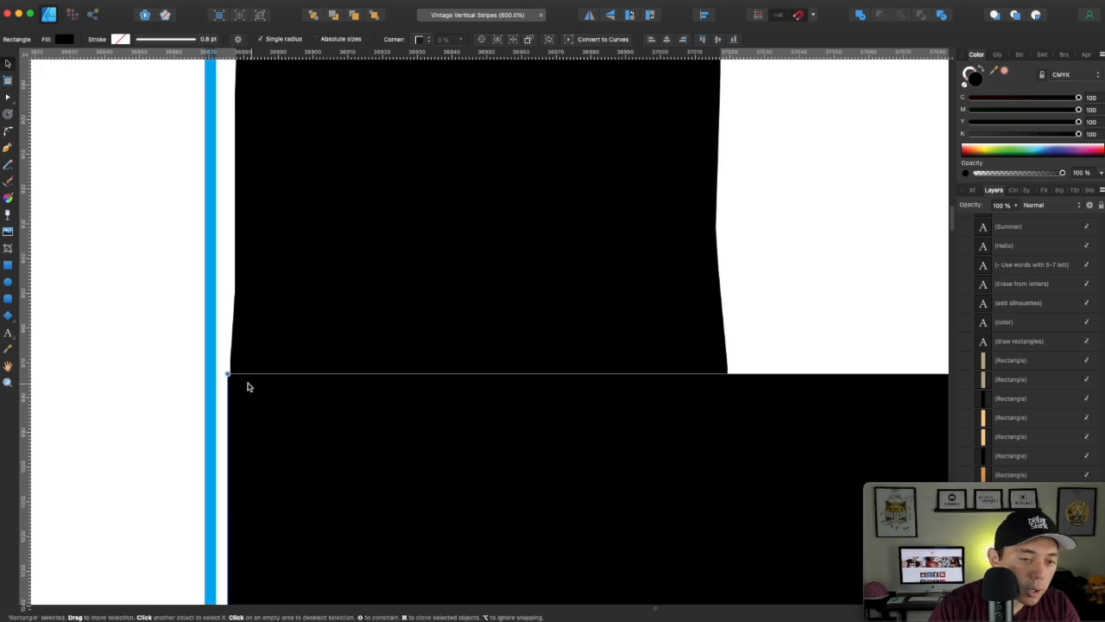
drag(225, 372, 231, 389)
click(130, 356)
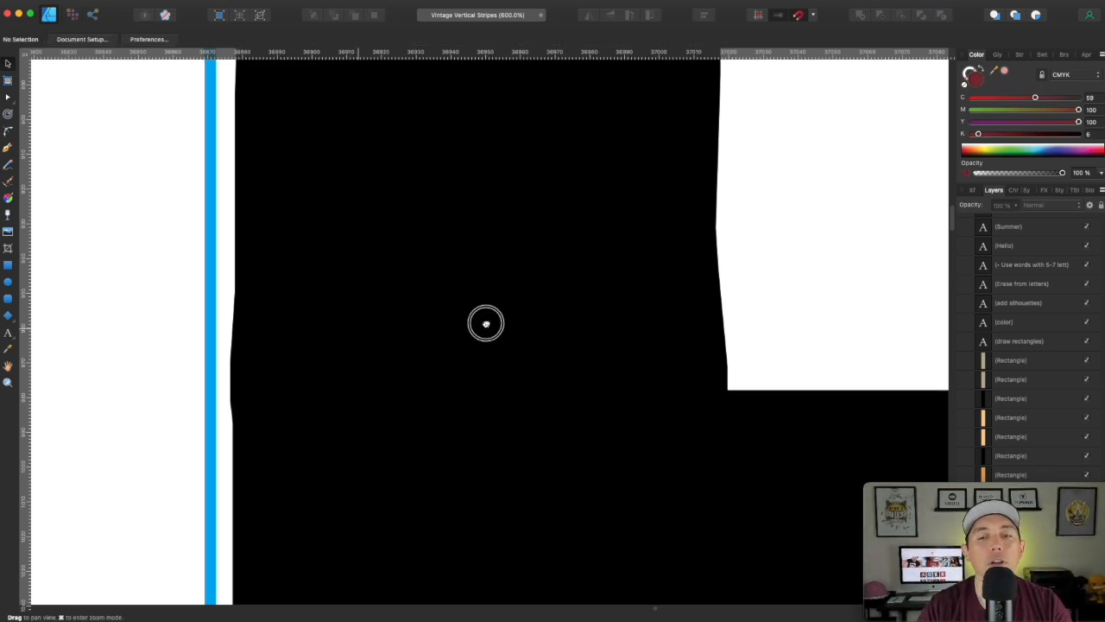
Examine the stripes under HELLO and the shape that extends the O downward.
drag(486, 323, 190, 277)
key(super+1)
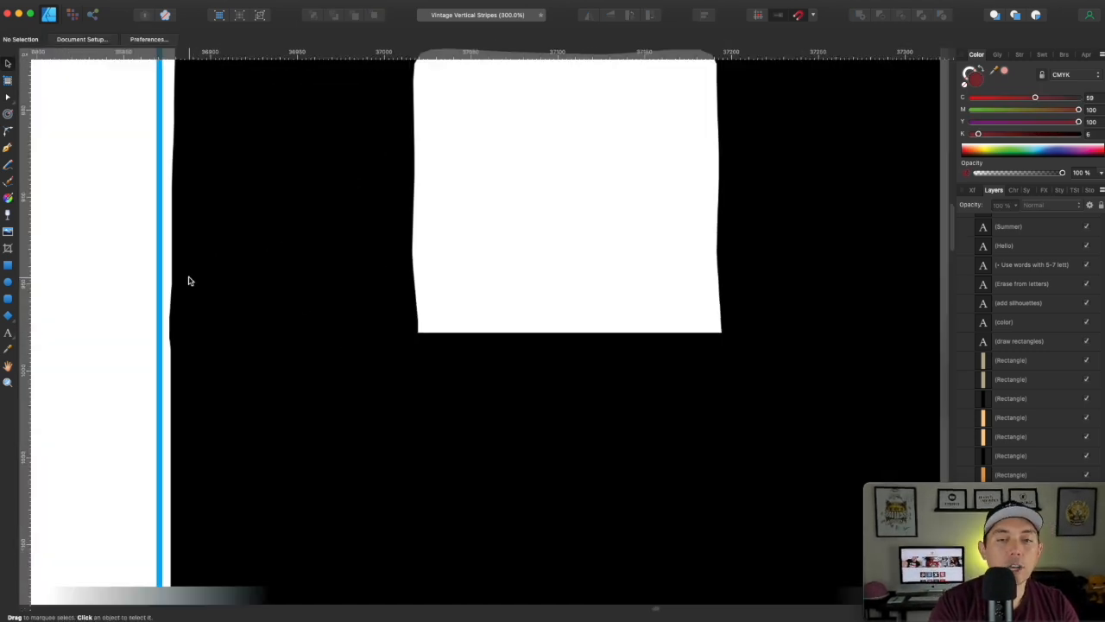
scroll(399, 241, right, 10)
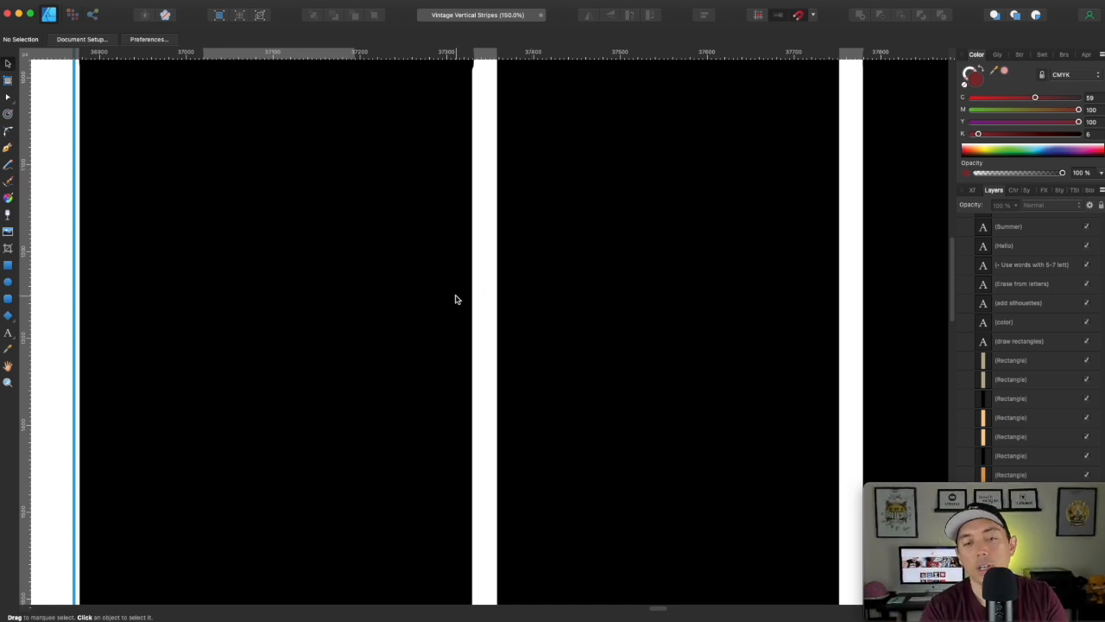
scroll(456, 299, down, 10)
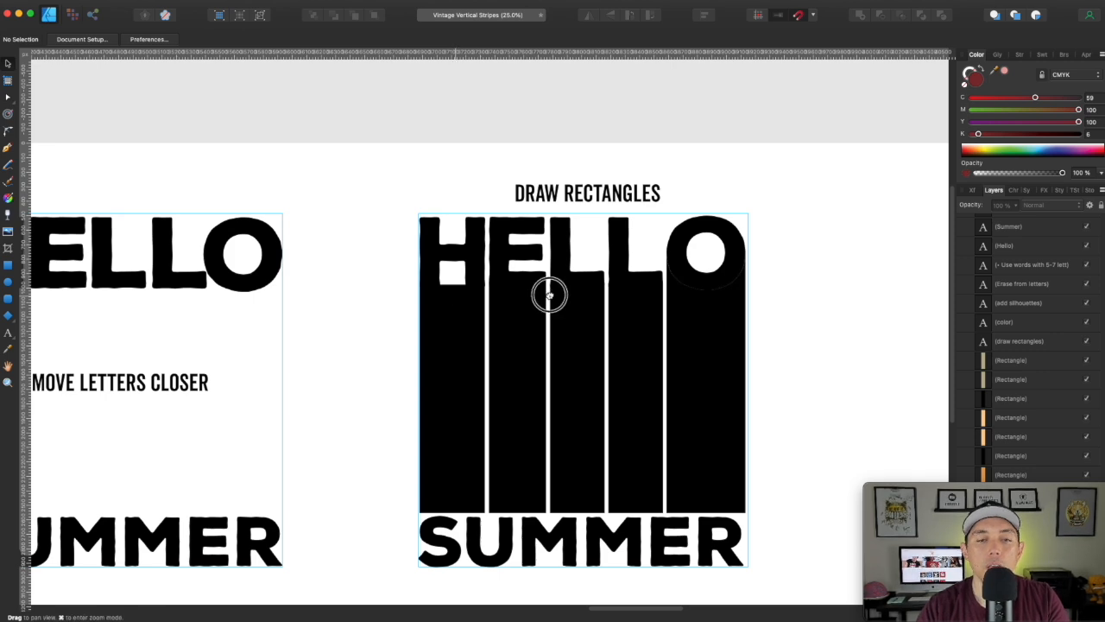
scroll(549, 296, right, 5)
scroll(527, 279, up, 1)
click(555, 355)
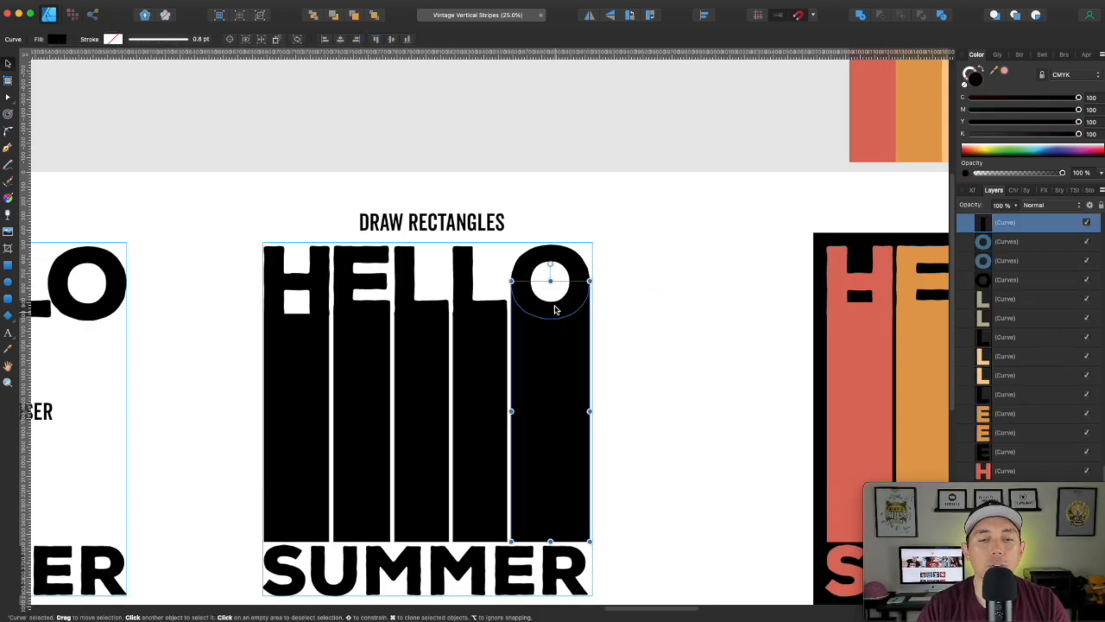
click(656, 324)
Place a copy of the letter O in the empty space beside the Draw Rectangles example and deselect it.
scroll(712, 325, up, 5)
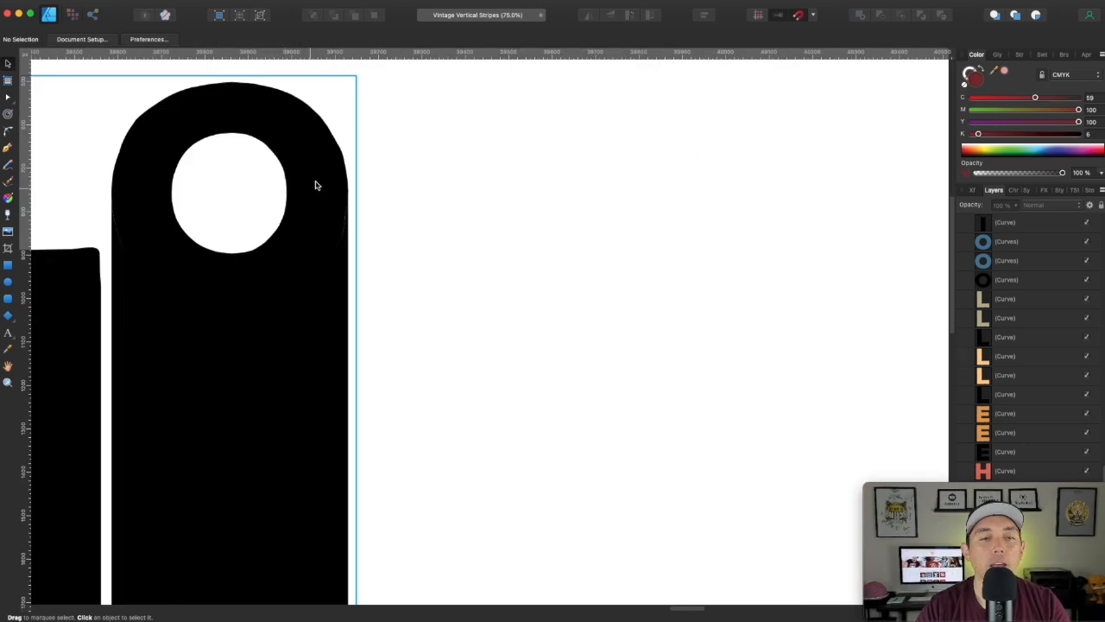
click(309, 153)
drag(308, 153, 713, 189)
click(449, 211)
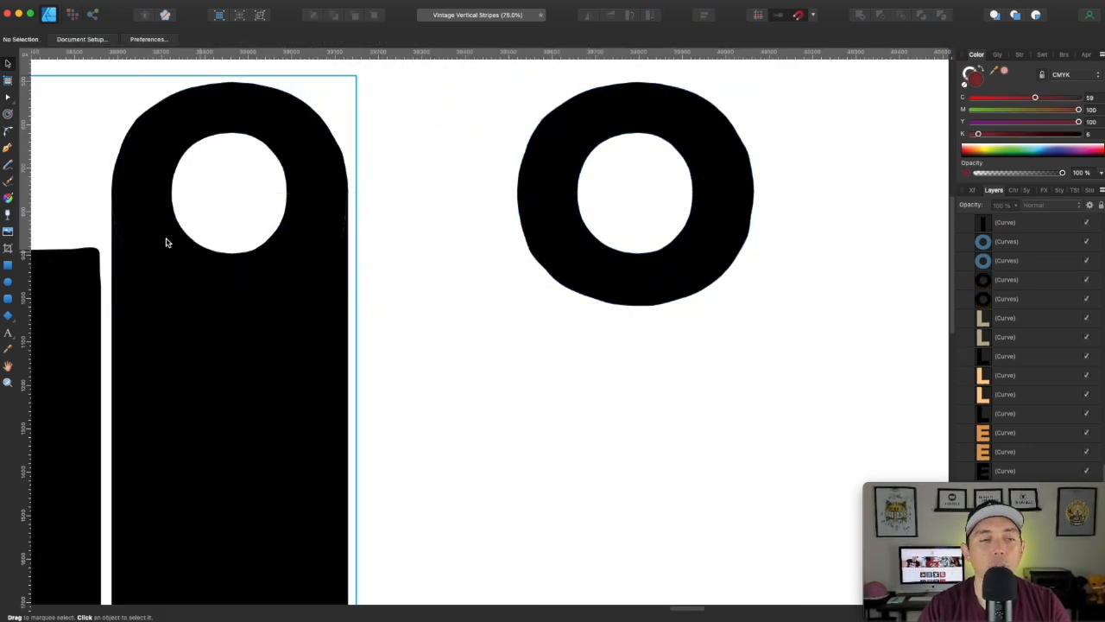
Draw a rectangle as wide as the copied O from its middle downward and fill it black, with cyan and key at 100.
click(8, 264)
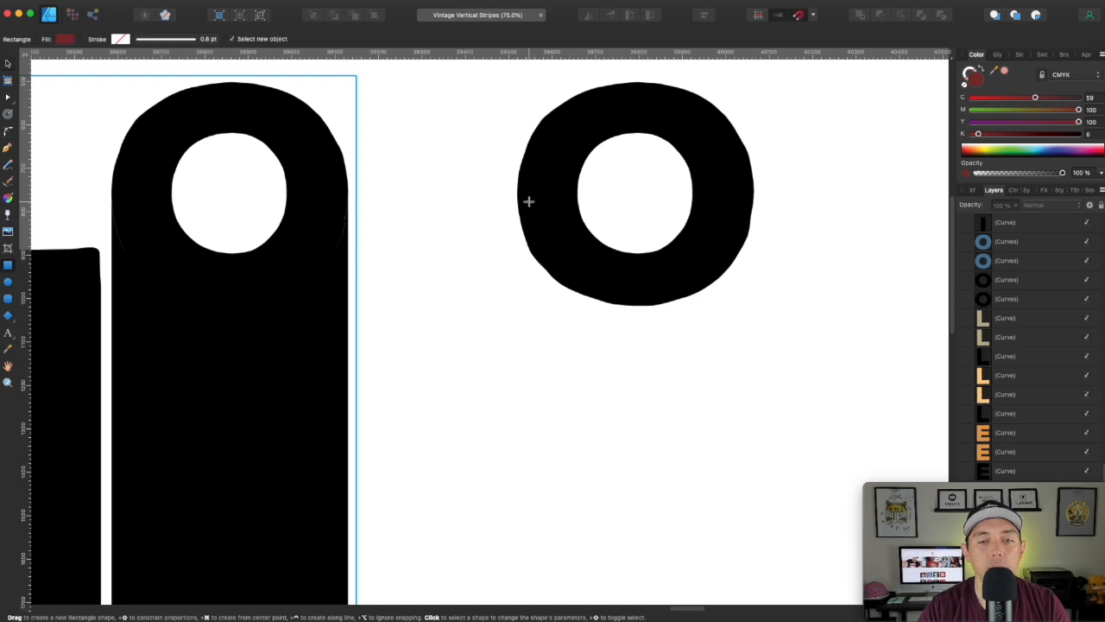
drag(518, 193, 756, 493)
click(1080, 134)
click(1079, 98)
click(836, 147)
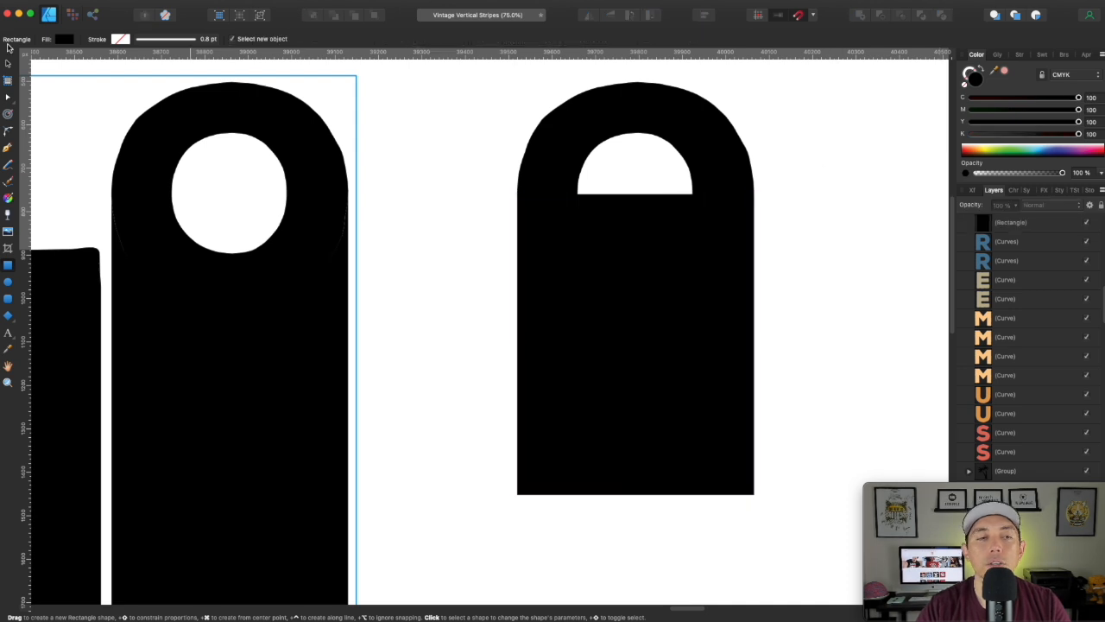
Select the rectangle covering the lower half of the copied O and convert it to curves.
click(8, 64)
click(632, 144)
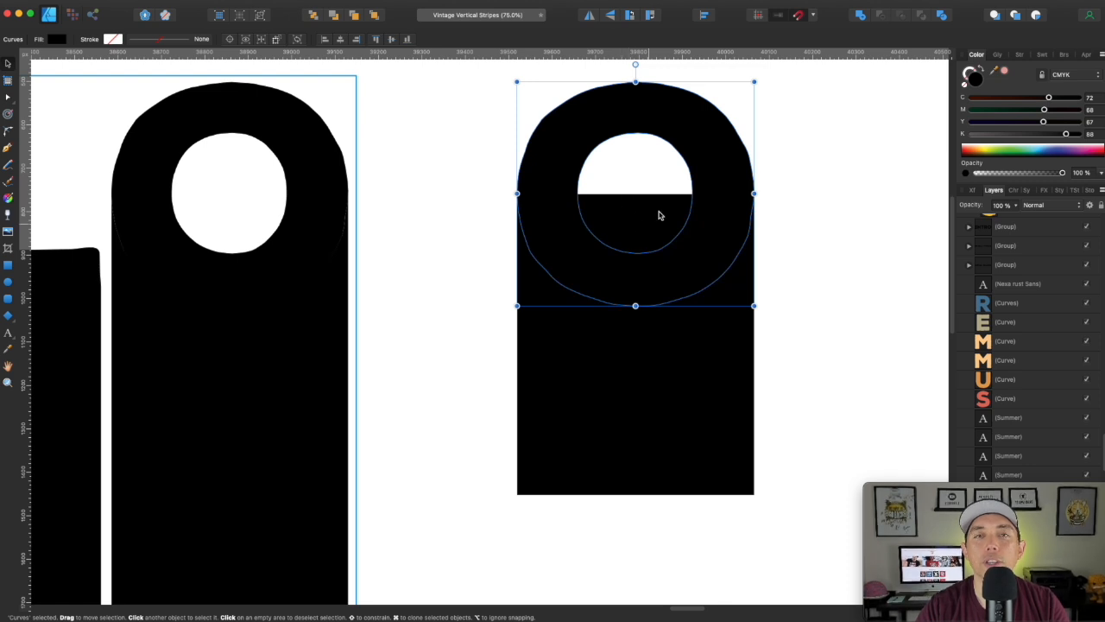
click(651, 353)
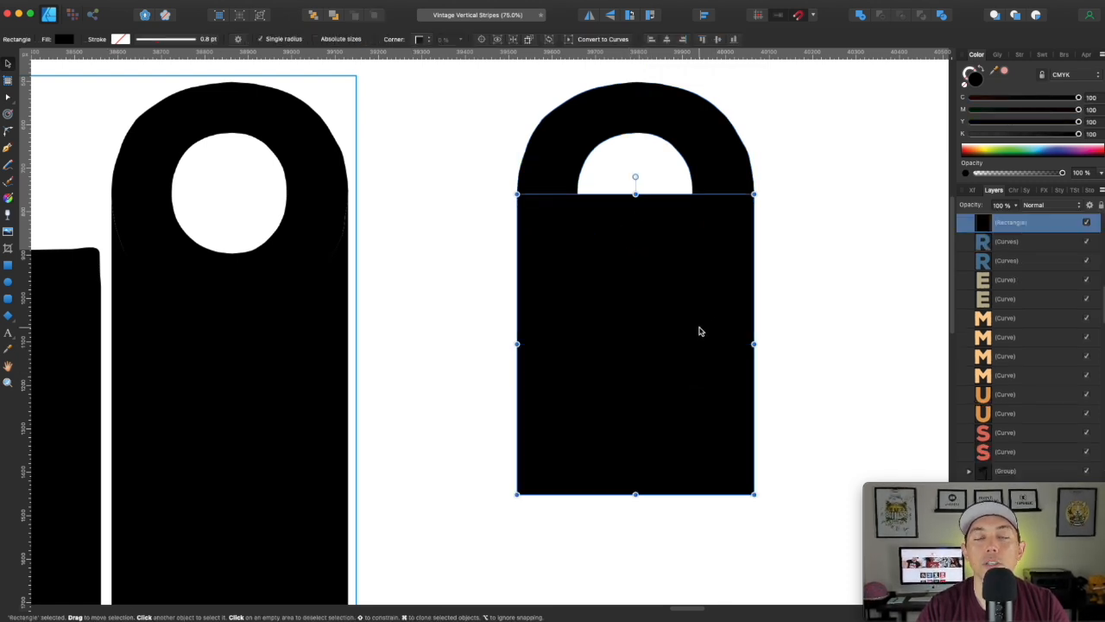
click(608, 41)
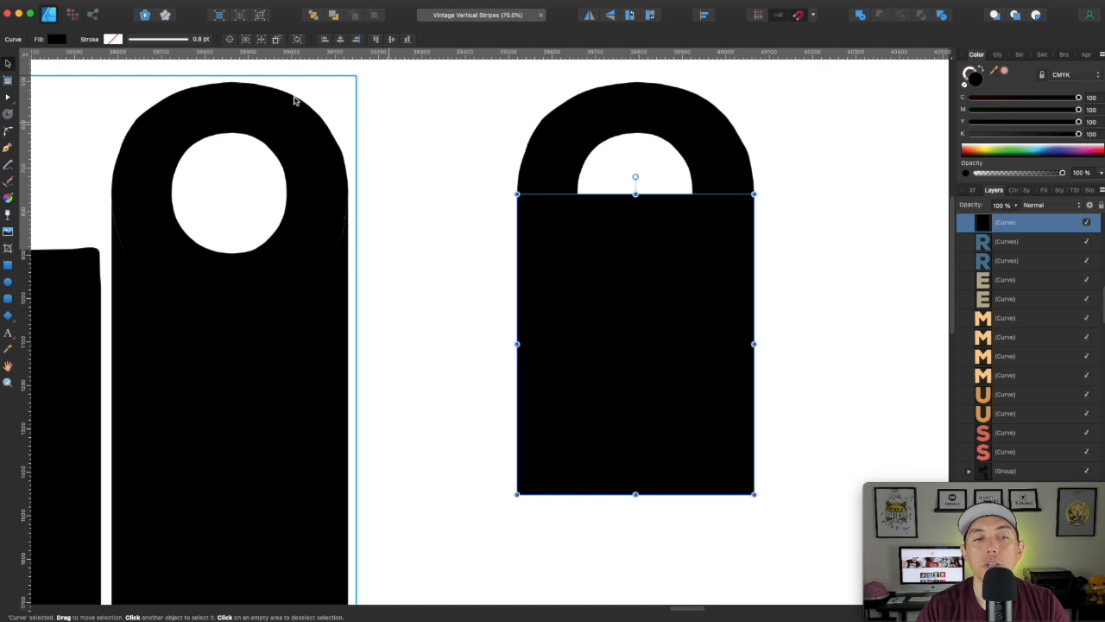
Bend the upper edge of the converted rectangle down with the Node tool so it clears the O's inner hole, and deselect it.
click(8, 98)
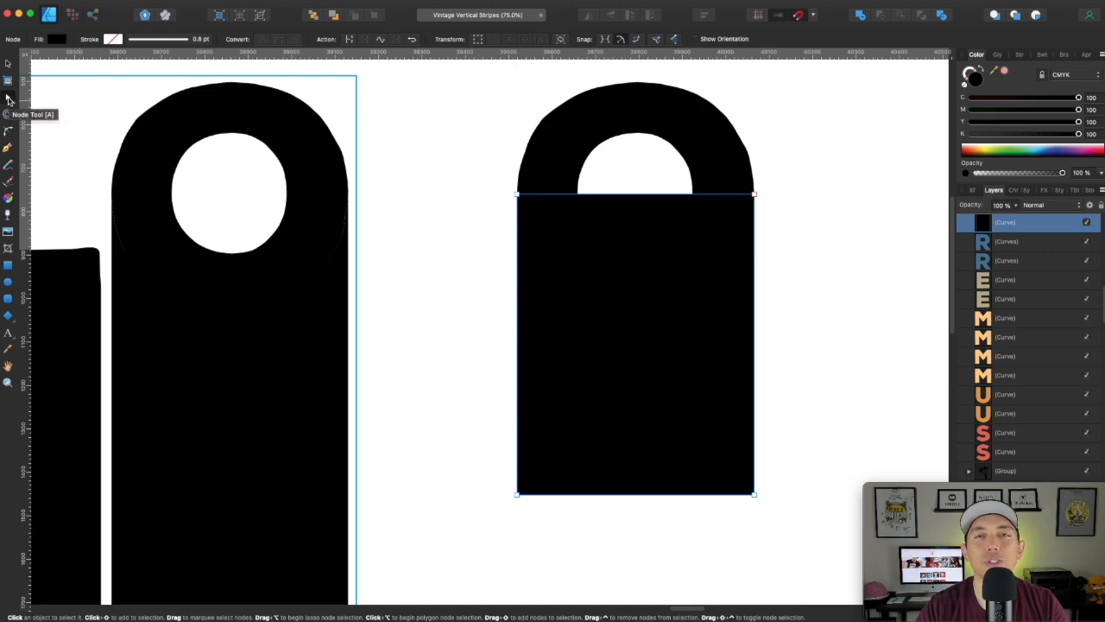
click(547, 196)
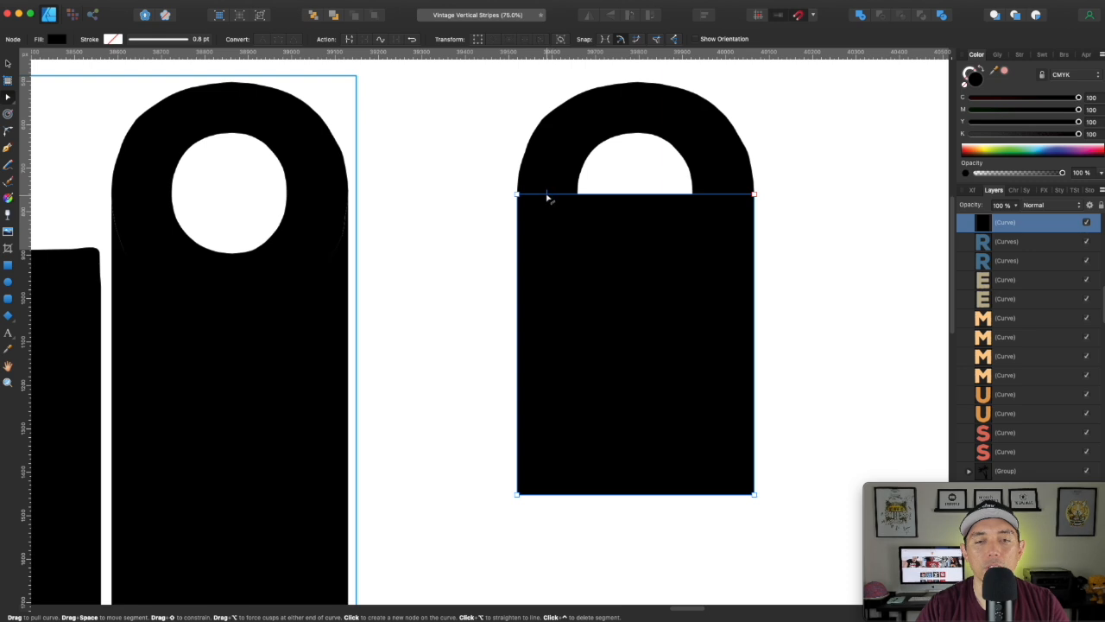
click(585, 195)
click(680, 196)
click(718, 195)
click(664, 195)
drag(666, 196, 679, 263)
drag(585, 196, 603, 263)
click(793, 222)
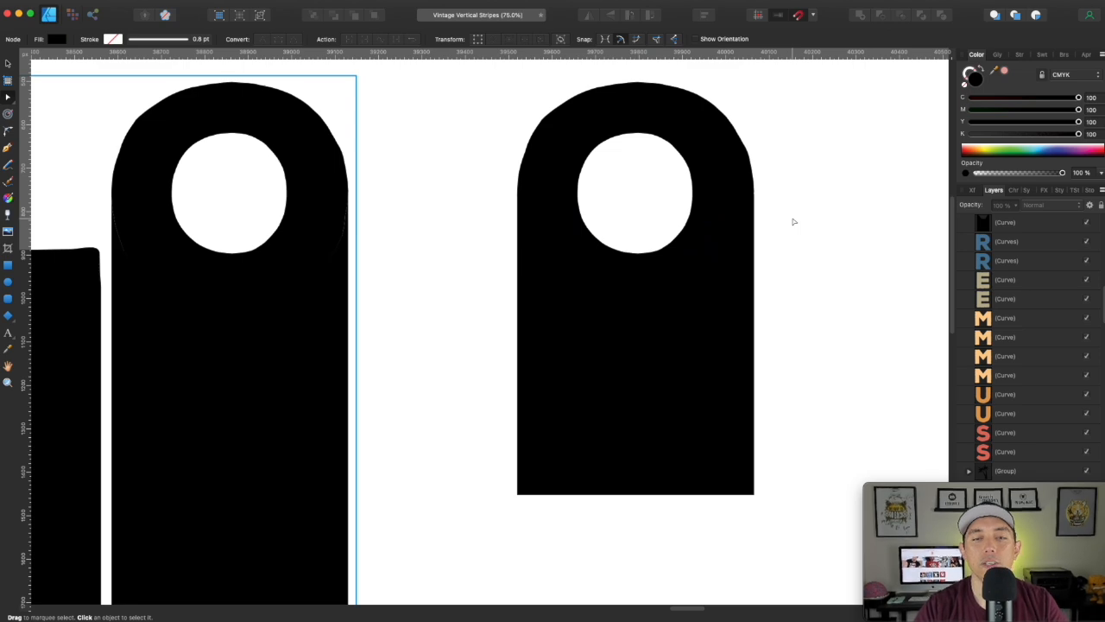
Place a horizontal guide along the lower ends of the stripes, just above SUMMER.
scroll(743, 308, down, 3)
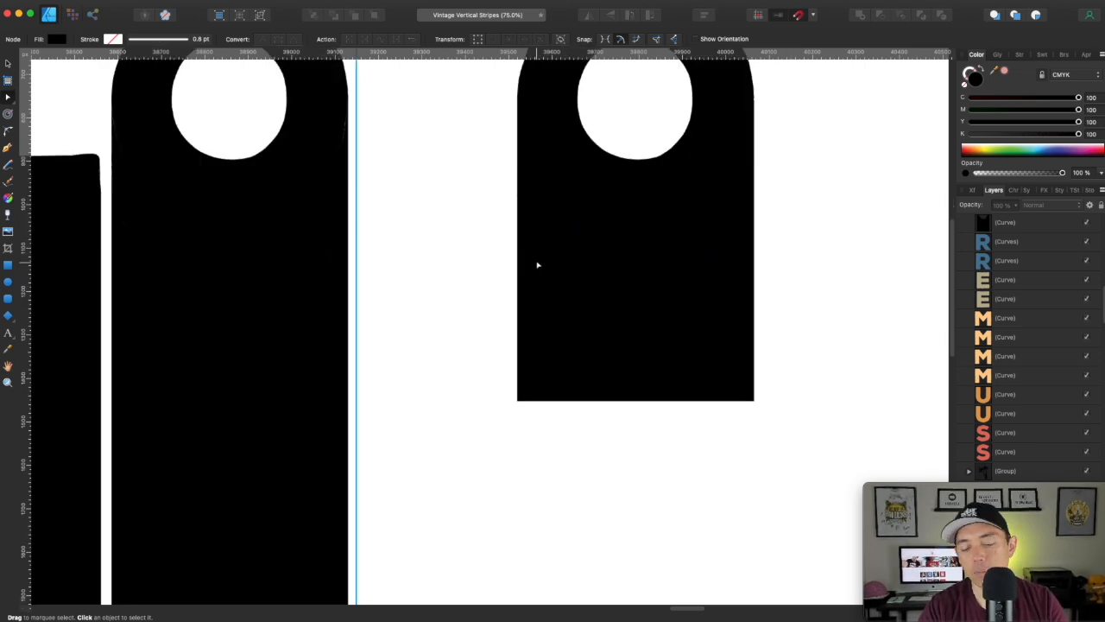
scroll(536, 264, down, 5)
drag(480, 381, 792, 320)
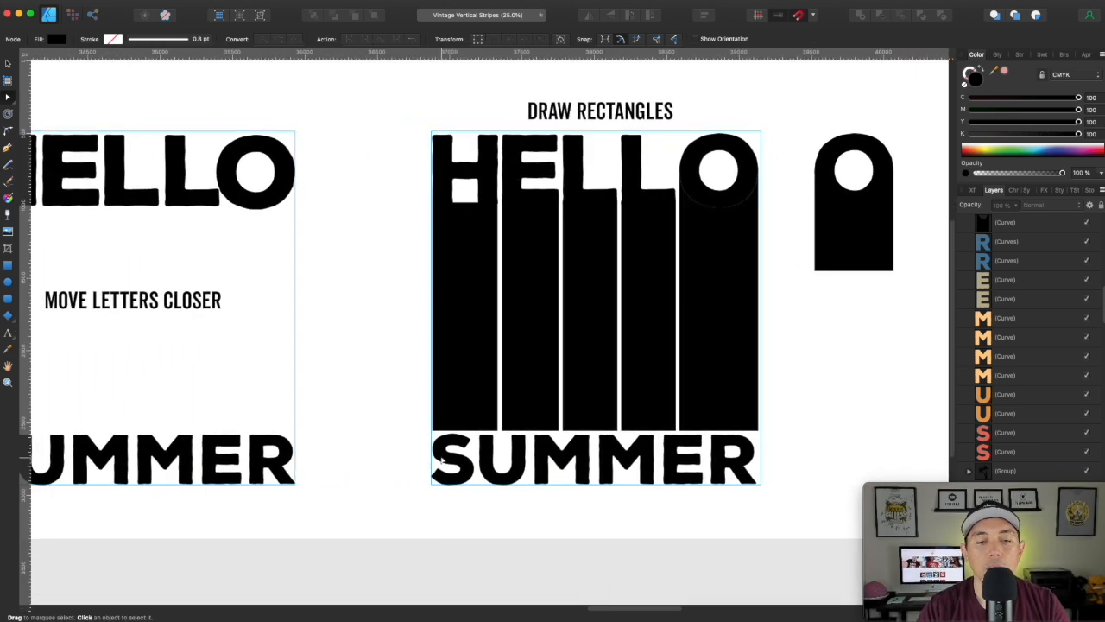
key(super+equal)
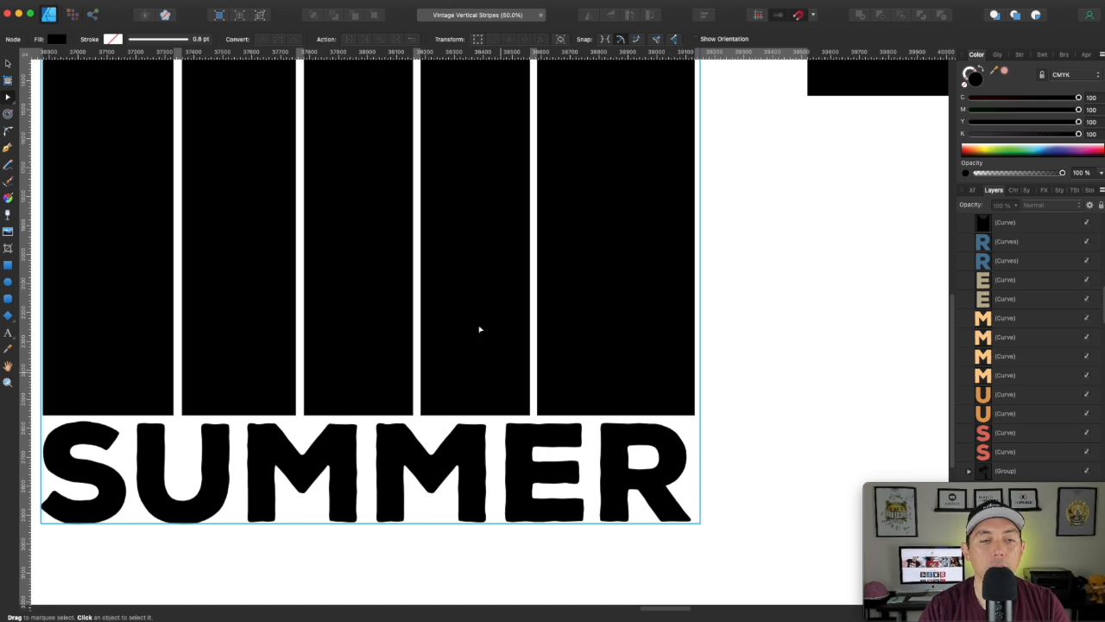
click(13, 65)
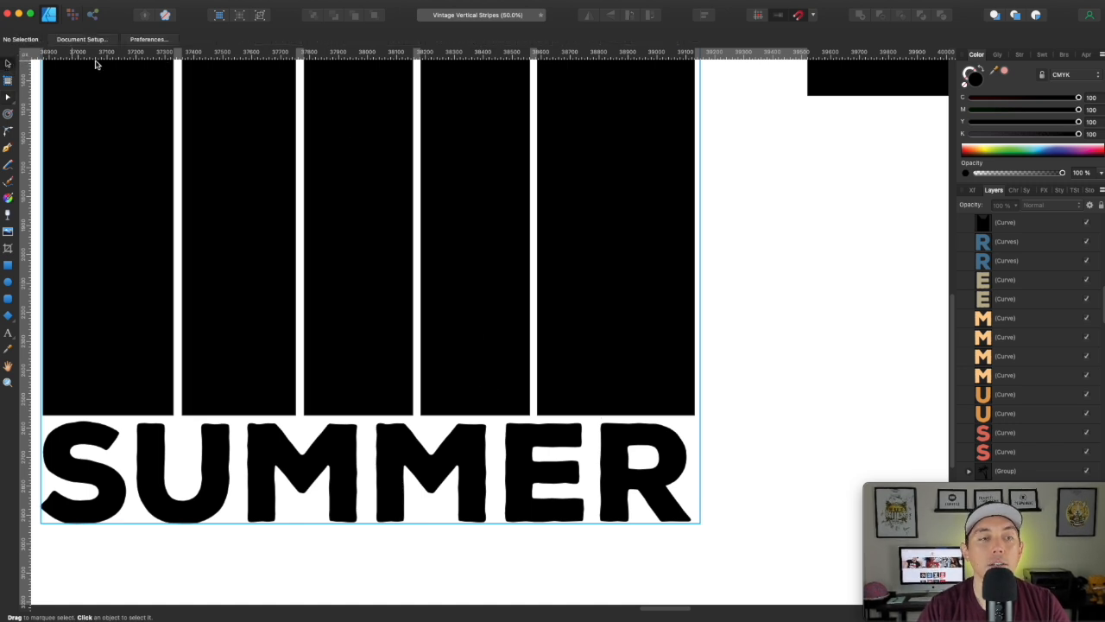
drag(217, 54, 271, 415)
Snap the lower edge of the O's stripe to the horizontal guide above SUMMER and deselect it.
click(650, 360)
key(a)
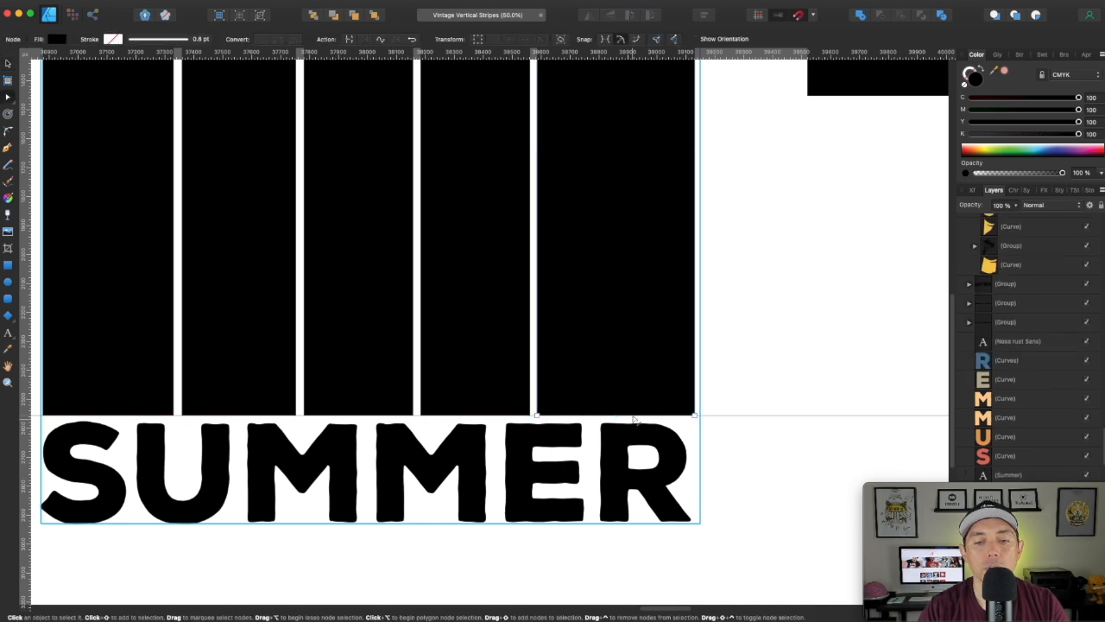
click(8, 64)
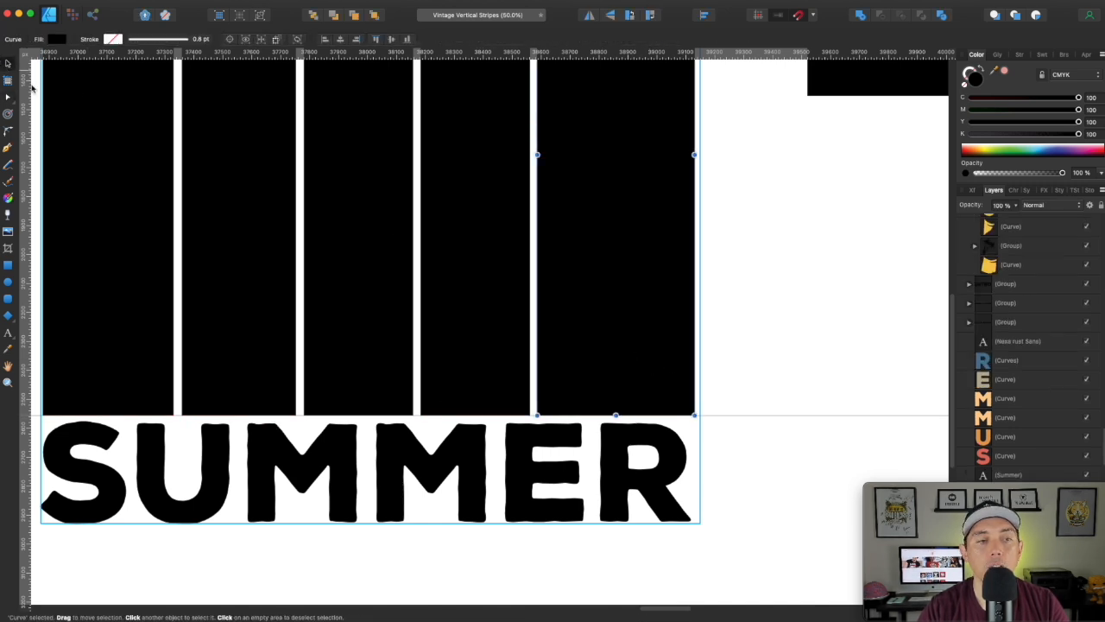
mouse_move(617, 417)
mouse_down()
mouse_move(617, 389)
mouse_move(616, 415)
mouse_up()
click(749, 385)
key(space)
drag(634, 363, 726, 370)
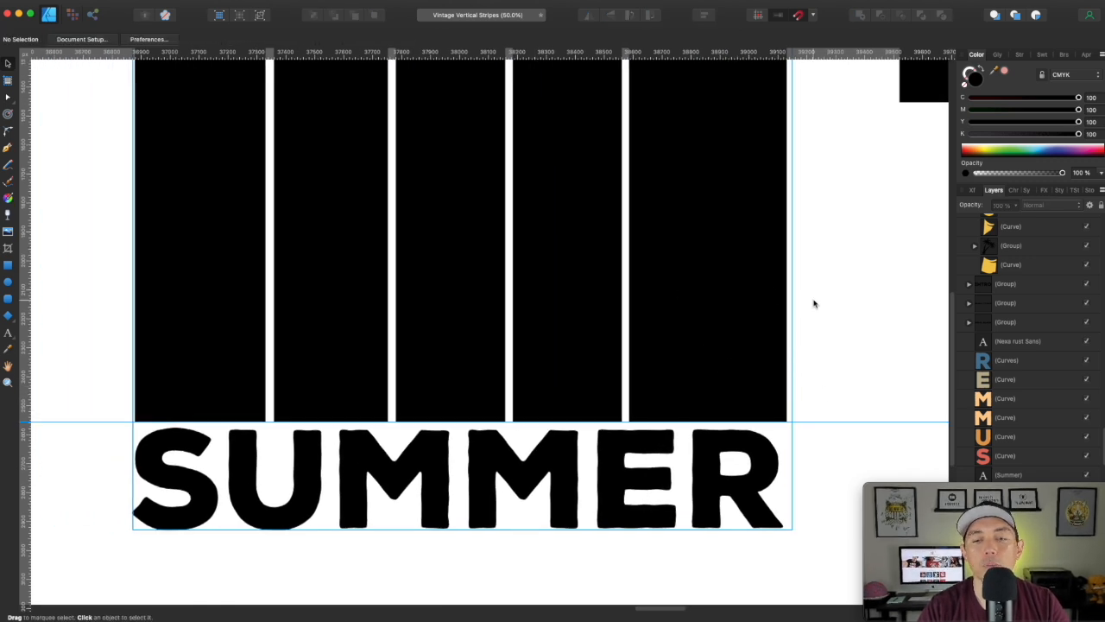
Delete the copied O and its extension beside the Draw Rectangles example.
key(super+minus)
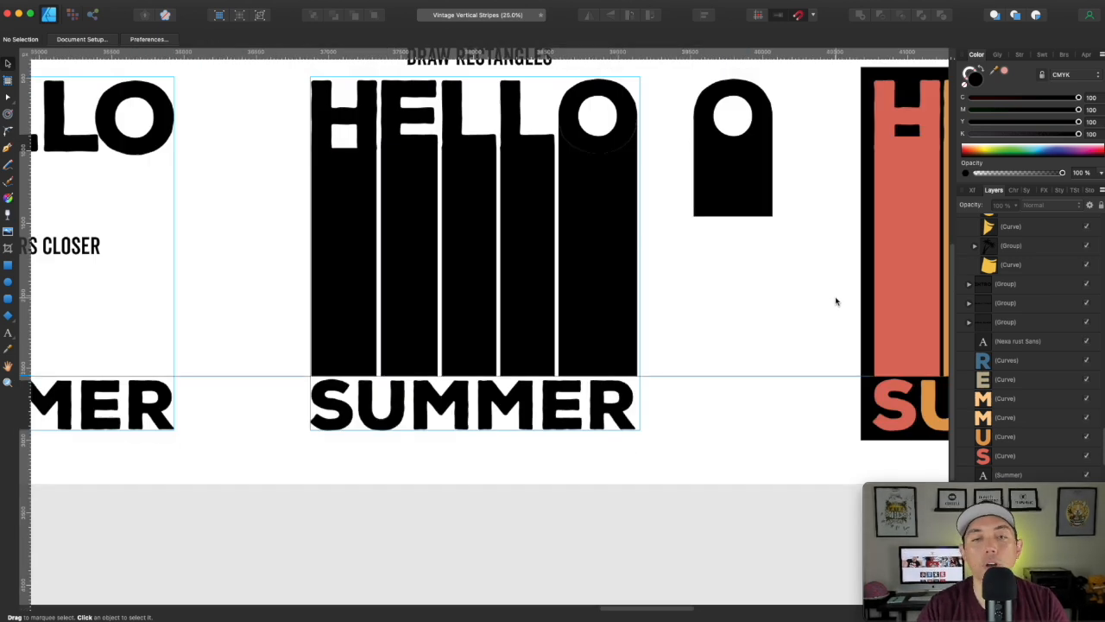
scroll(834, 298, up, 2)
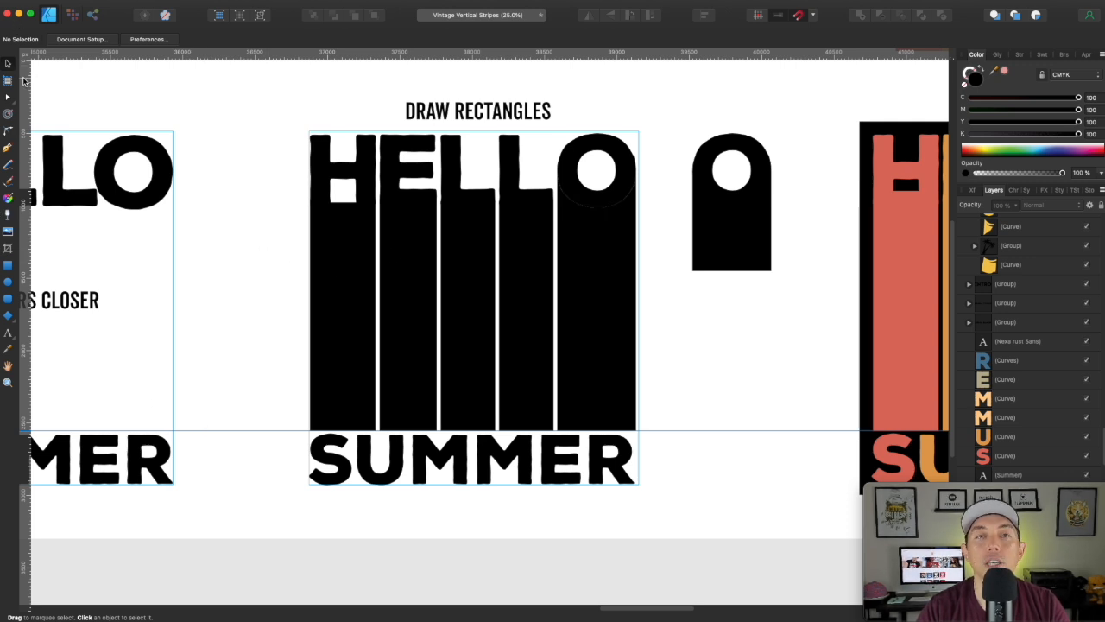
drag(666, 109, 782, 320)
key(Delete)
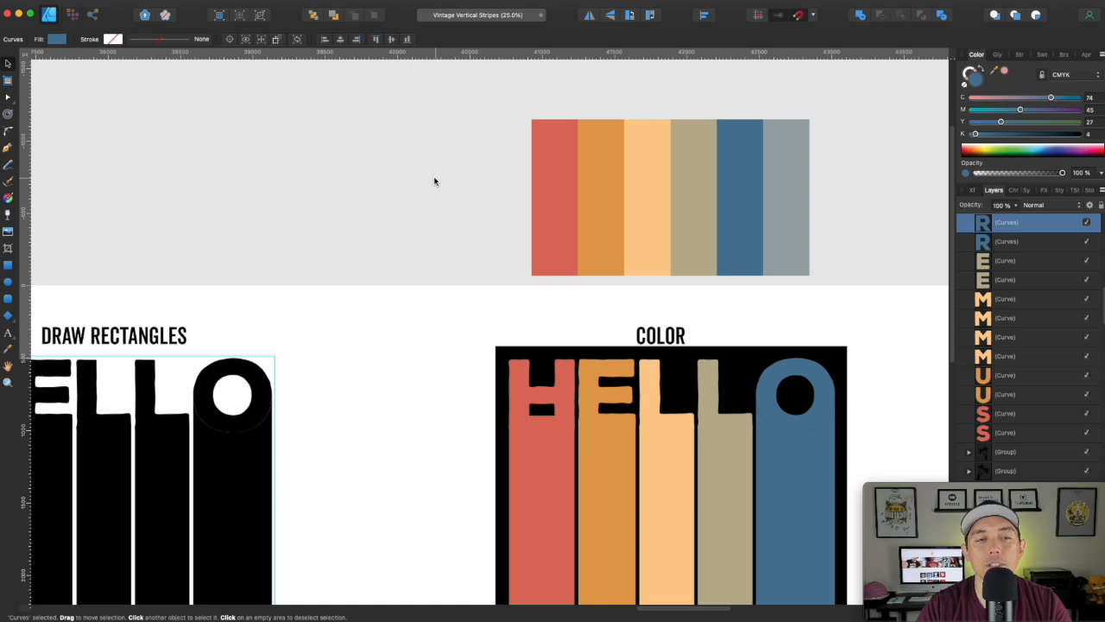
Lower the upper edge of the Color example's black background rectangle until it sits below the HELLO letters.
click(469, 210)
drag(469, 210, 297, 222)
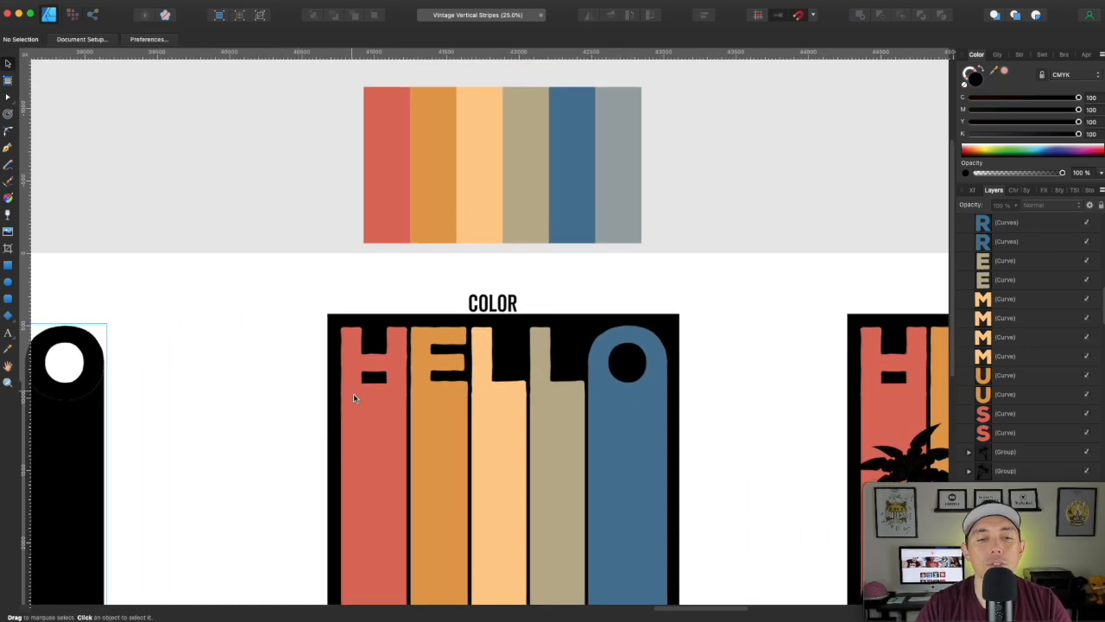
click(387, 441)
shift+click(402, 355)
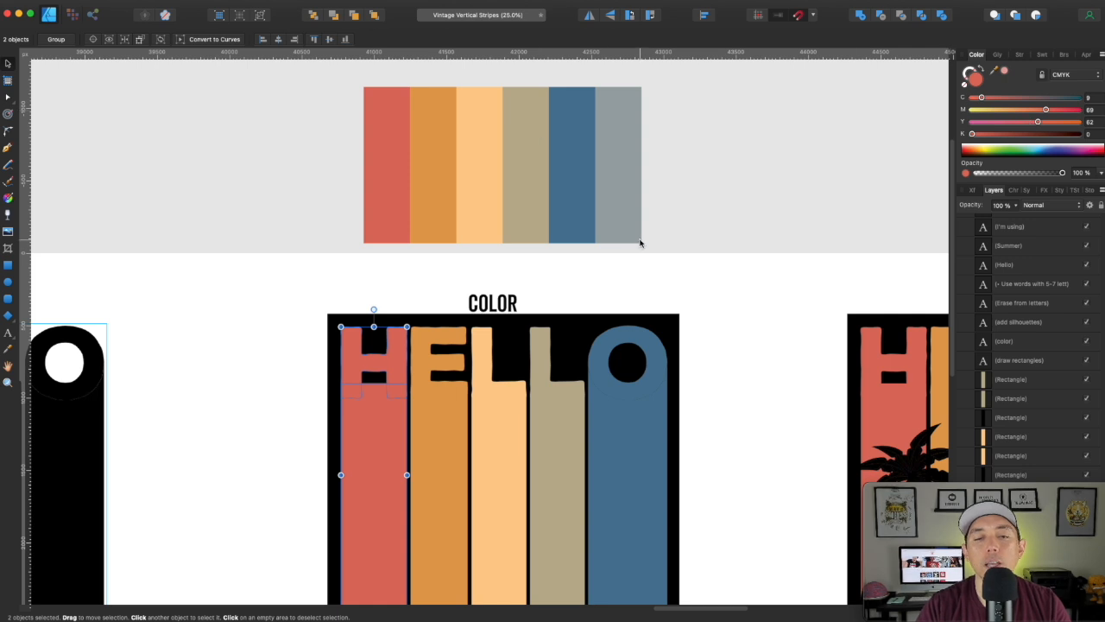
click(580, 320)
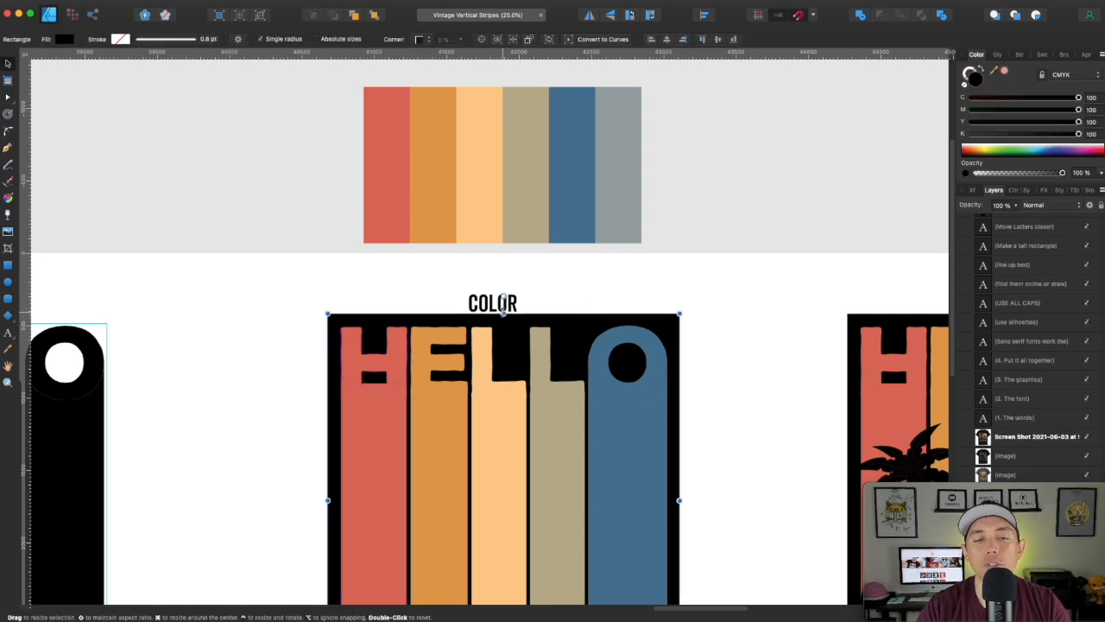
mouse_move(503, 314)
mouse_down()
mouse_move(506, 439)
mouse_move(496, 313)
mouse_up()
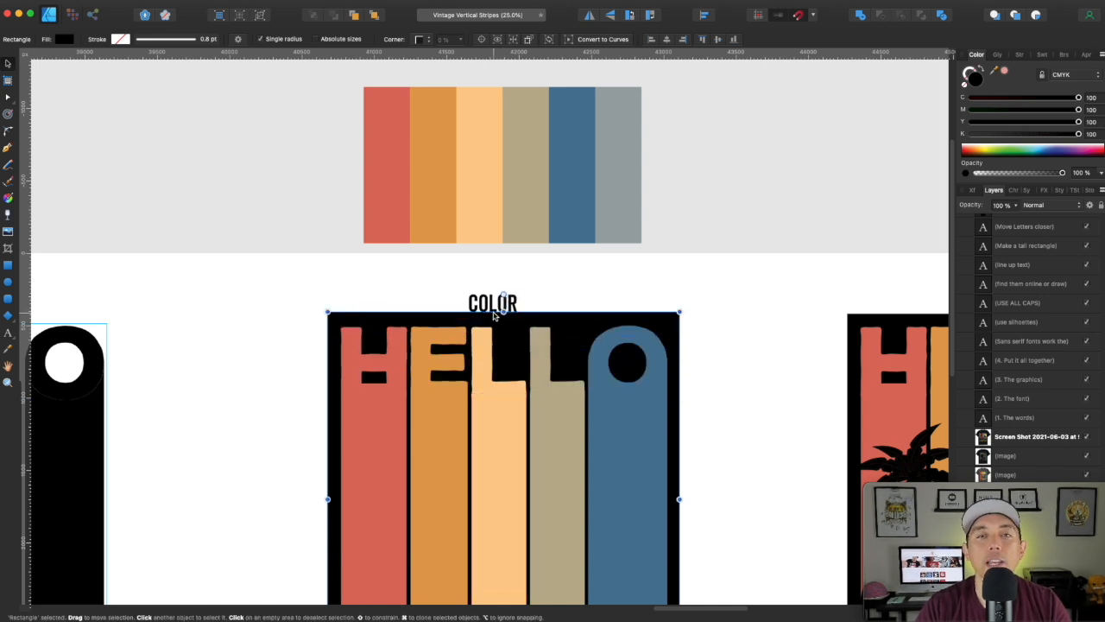
drag(504, 312, 488, 479)
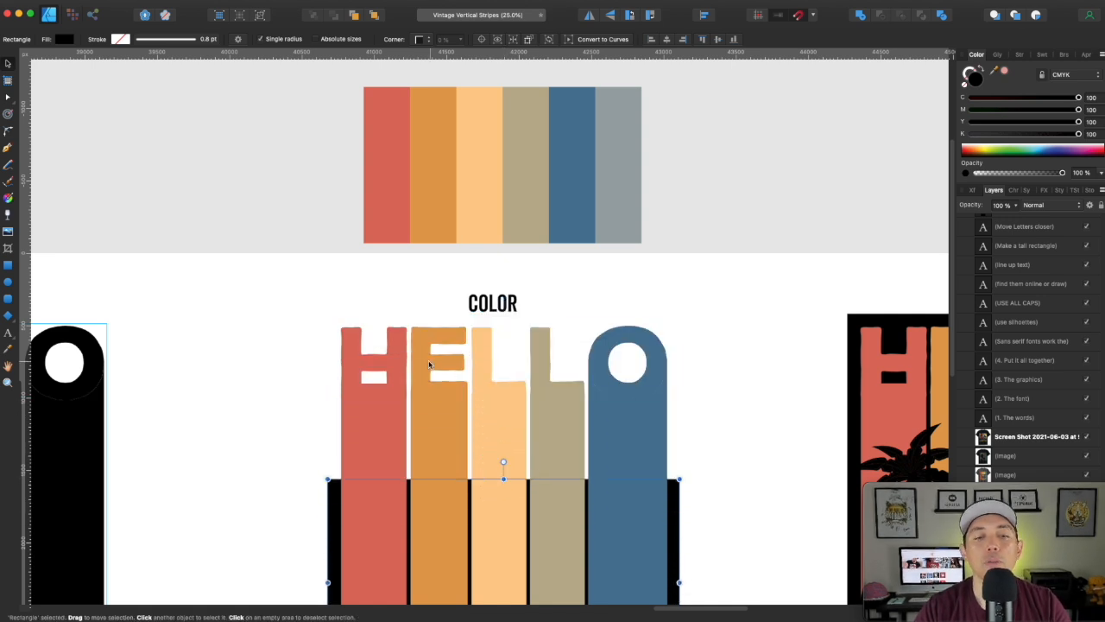
Darken the H and its stripe by setting their magenta, yellow and black values to 100.
click(390, 354)
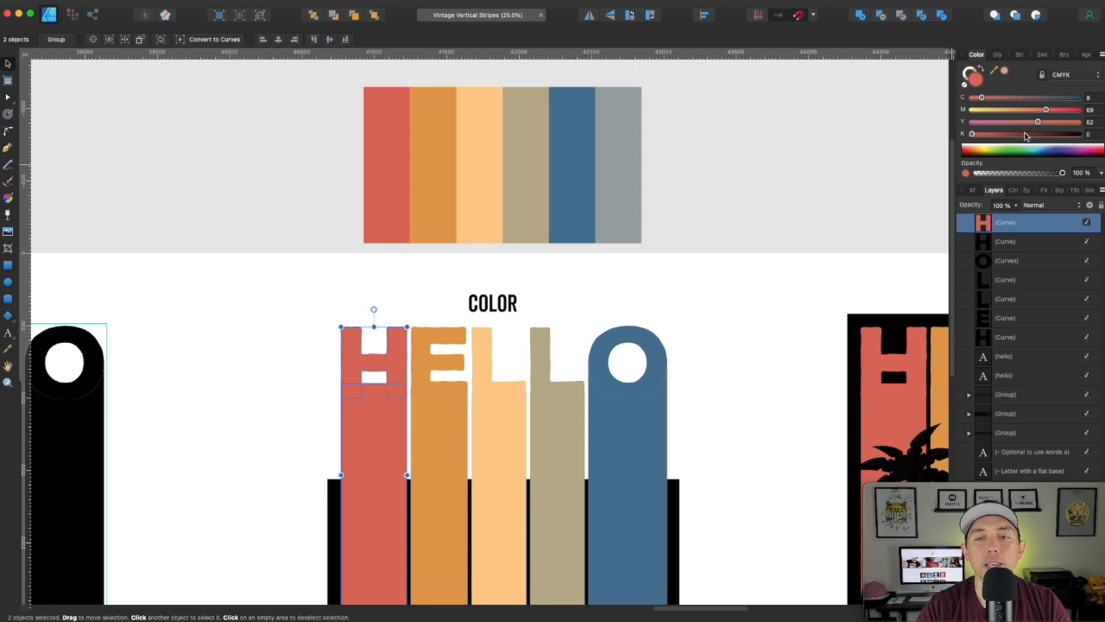
click(1081, 134)
click(1079, 122)
click(1079, 110)
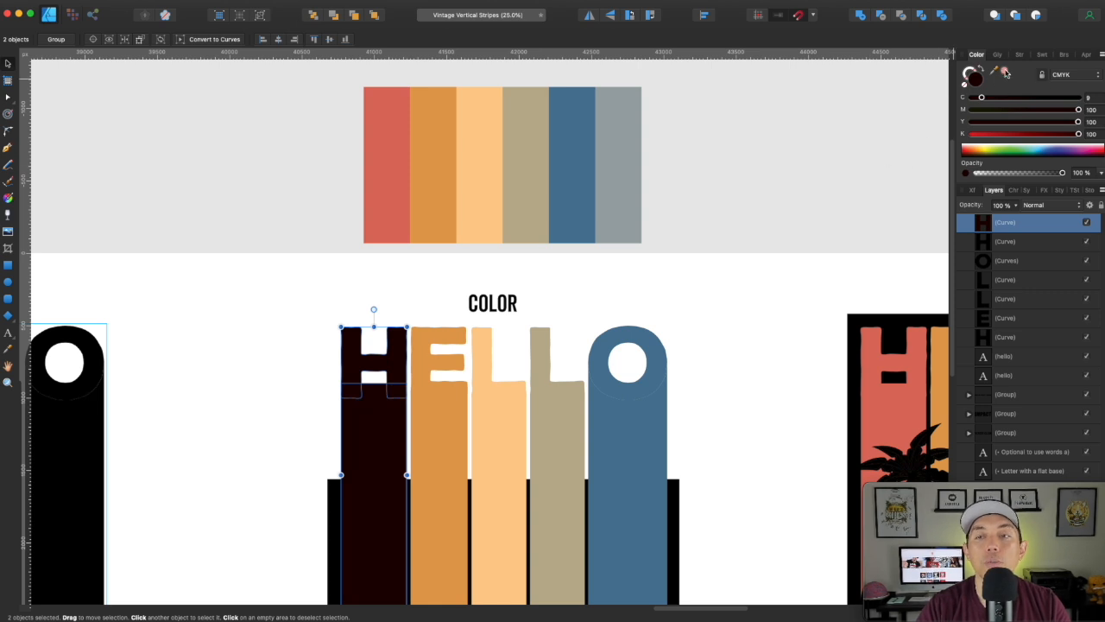
Fill the H and its stripe with the coral sampled from the palette, and the E and its stripe with the sampled orange.
drag(1005, 73, 382, 135)
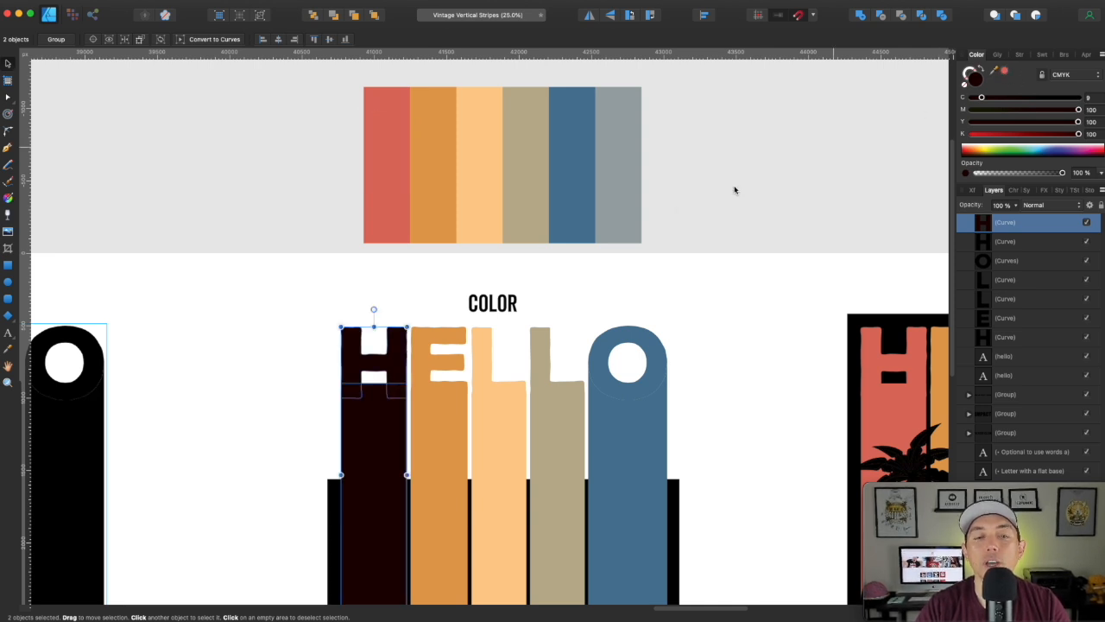
click(1005, 72)
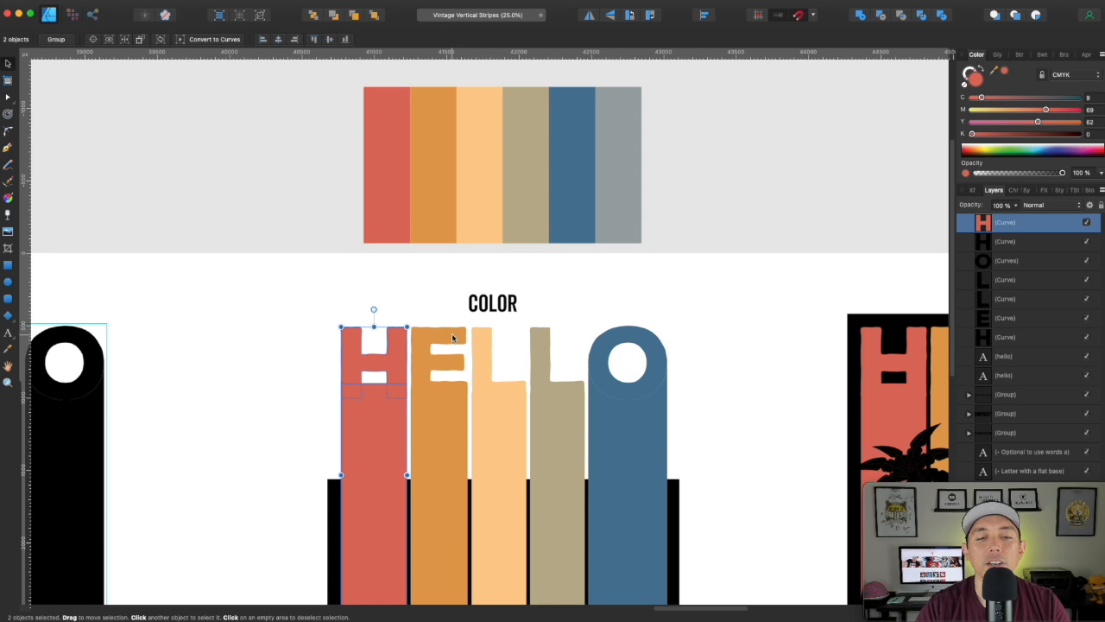
click(450, 341)
drag(994, 71, 429, 116)
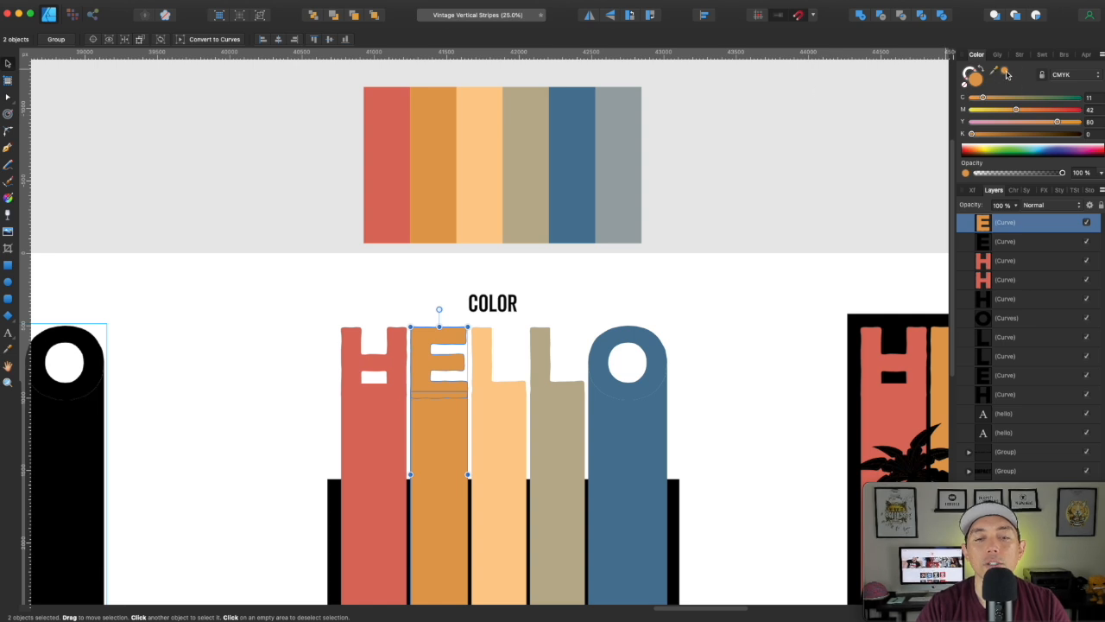
click(812, 160)
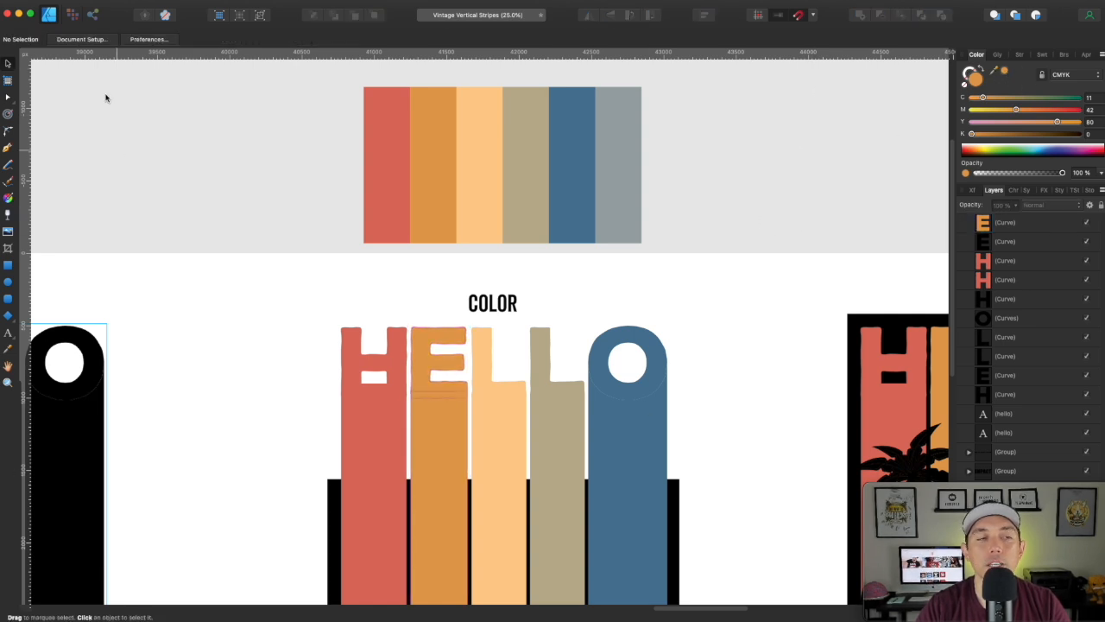
Extend the upper edge of the Color example's black background rectangle back above the HELLO letters.
click(328, 487)
drag(503, 480, 504, 311)
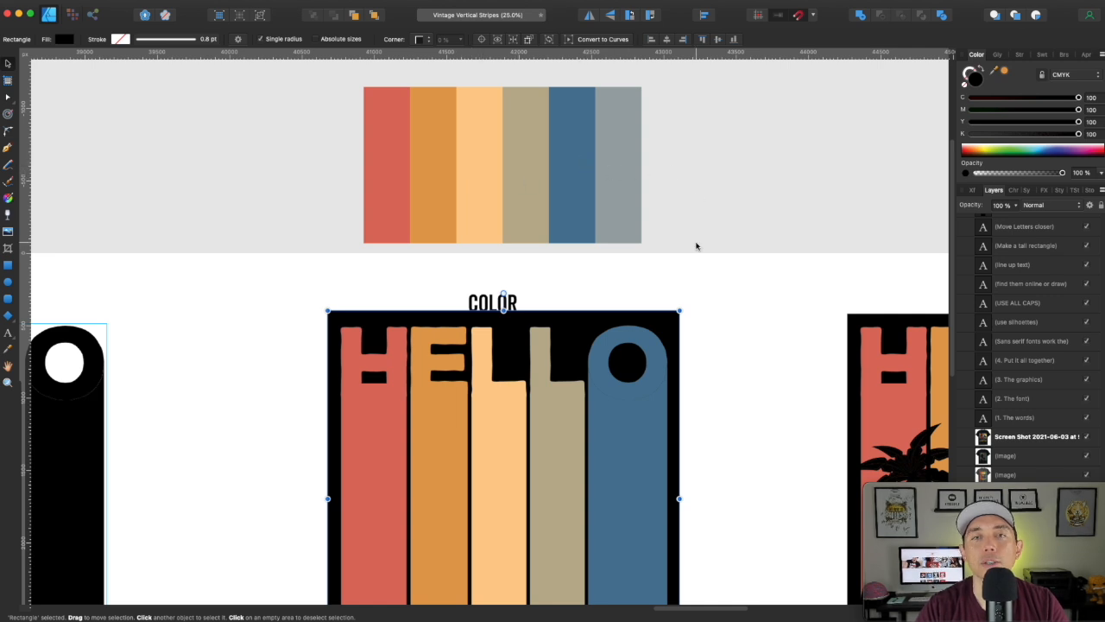
Examine the coloured stripes and SUMMER letters in the Color example and both palm tree groups in the Add Silhouettes example.
scroll(697, 246, down, 5)
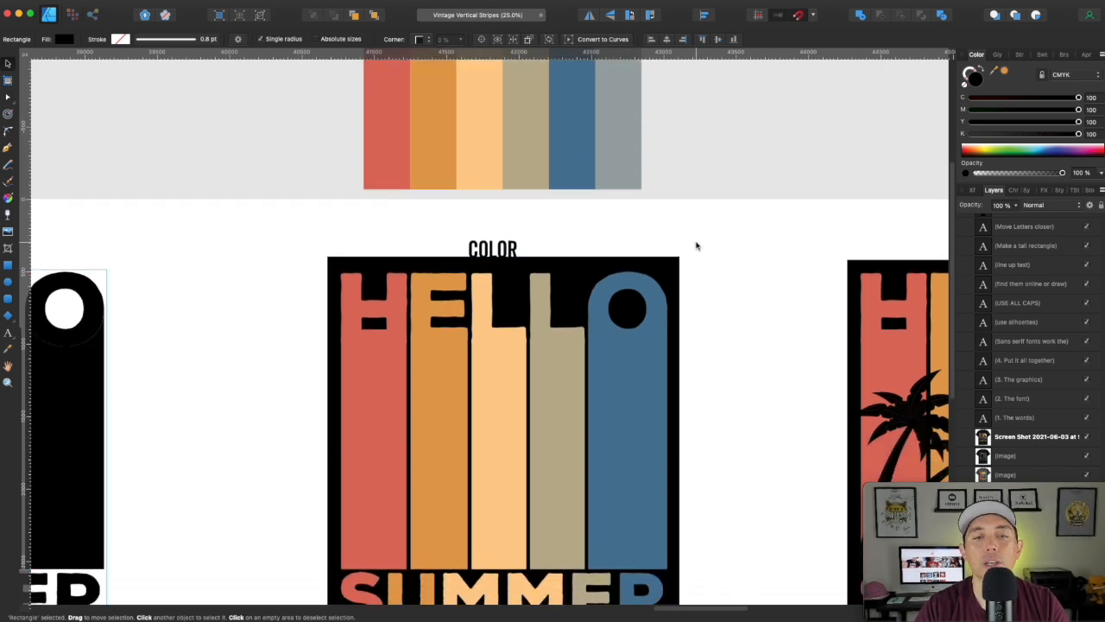
click(547, 423)
scroll(548, 422, down, 2)
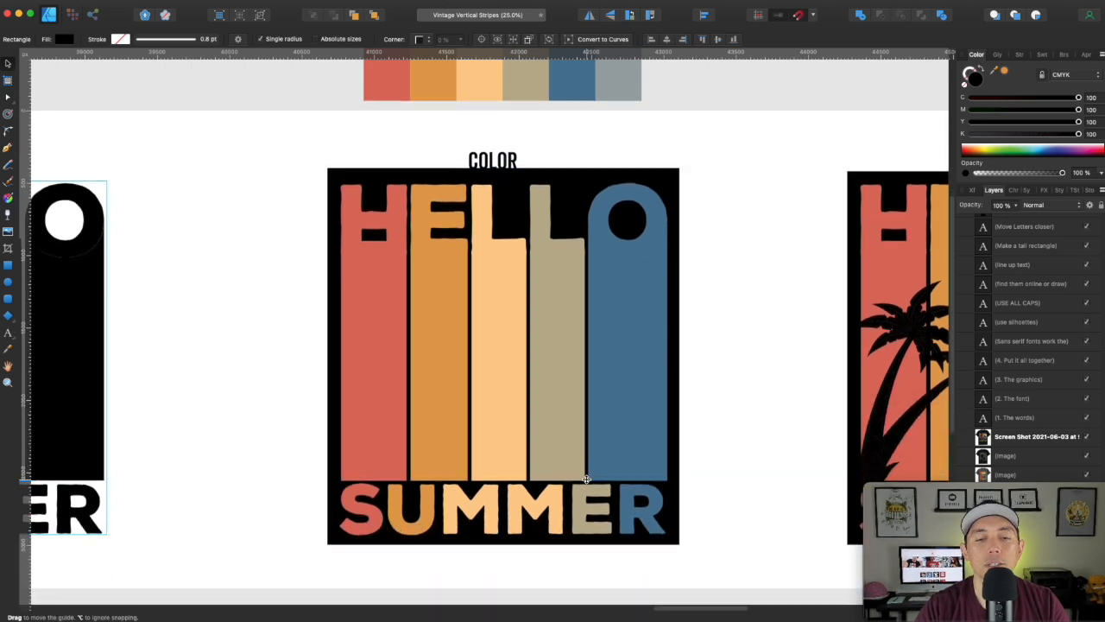
scroll(570, 363, up, 1)
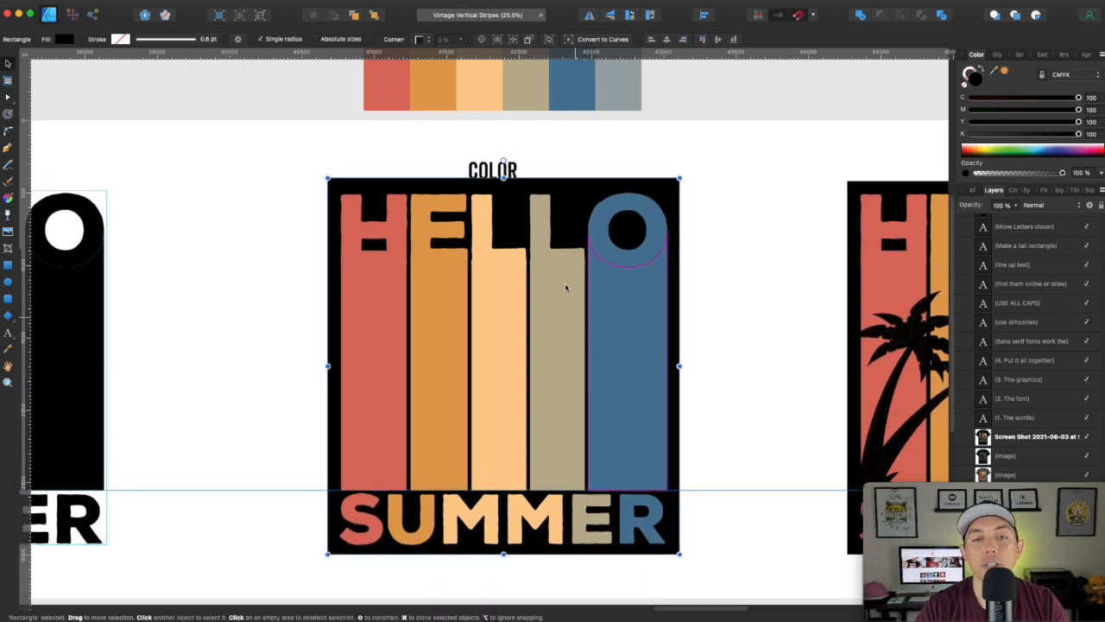
scroll(617, 365, down, 2)
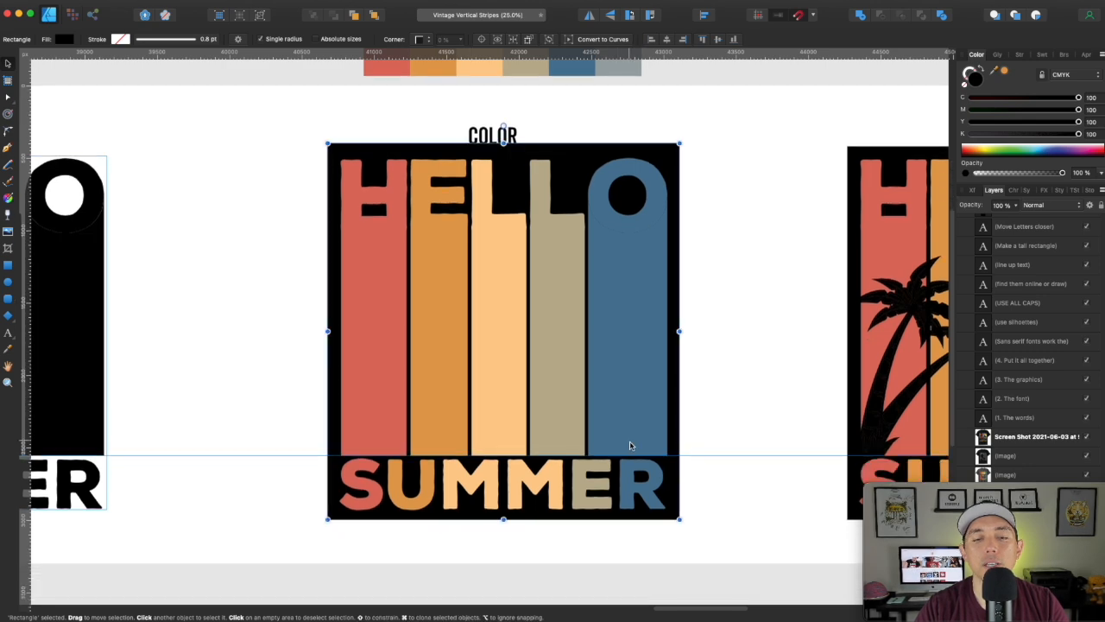
click(654, 498)
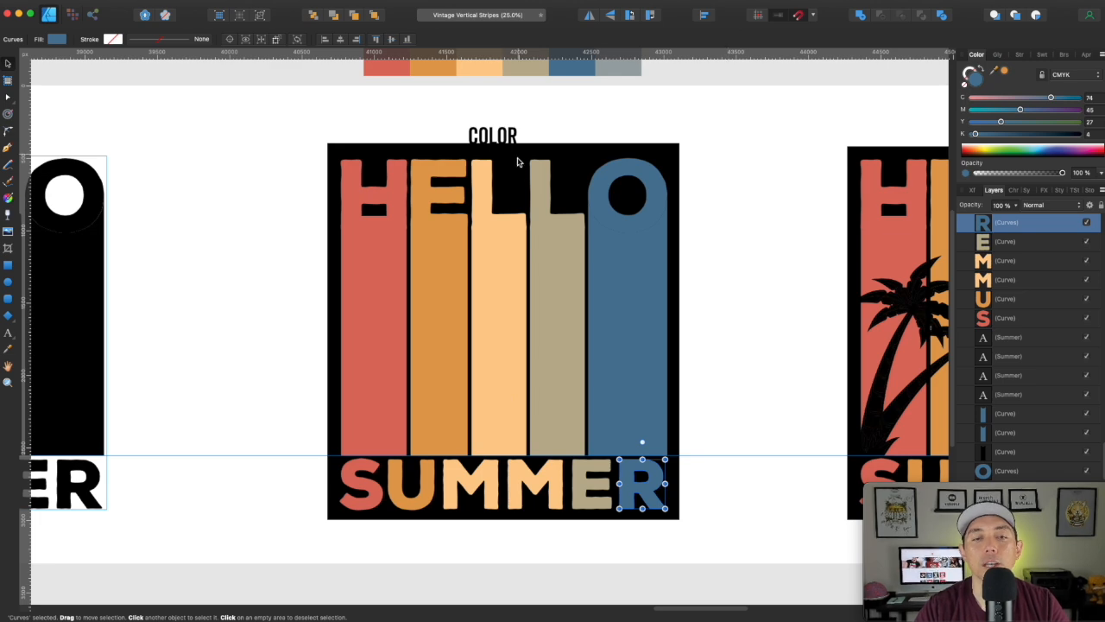
click(701, 273)
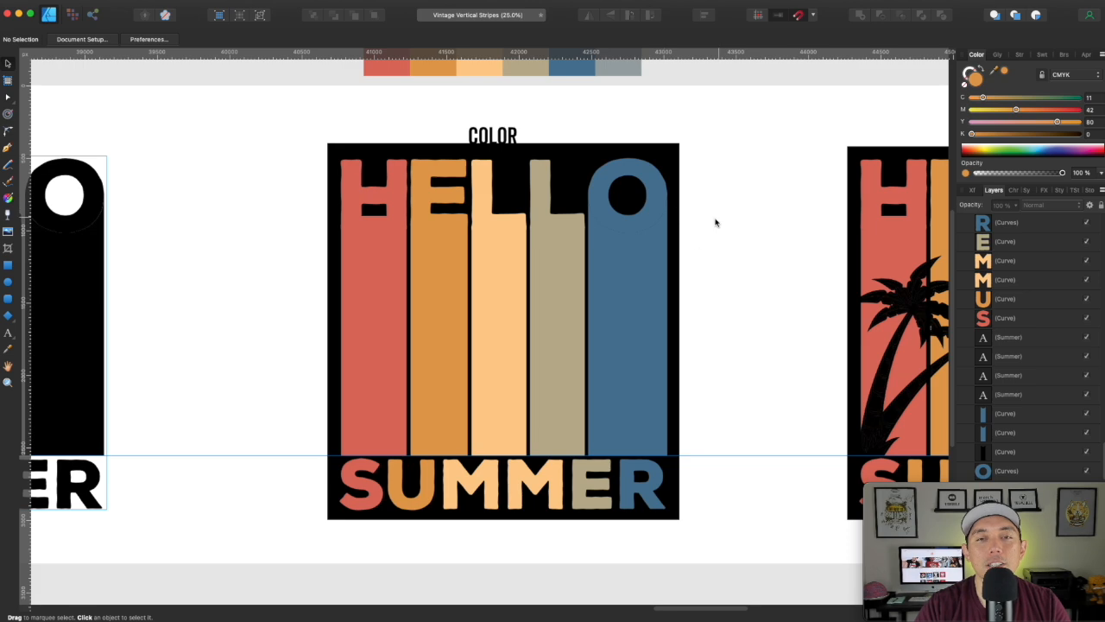
key(space)
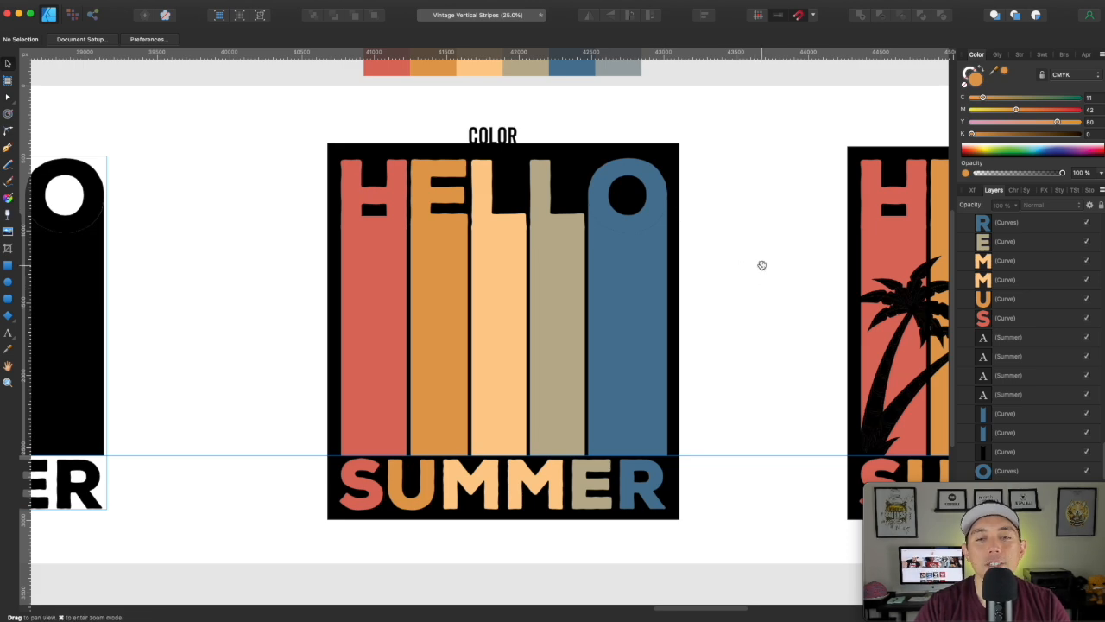
drag(794, 230, 529, 233)
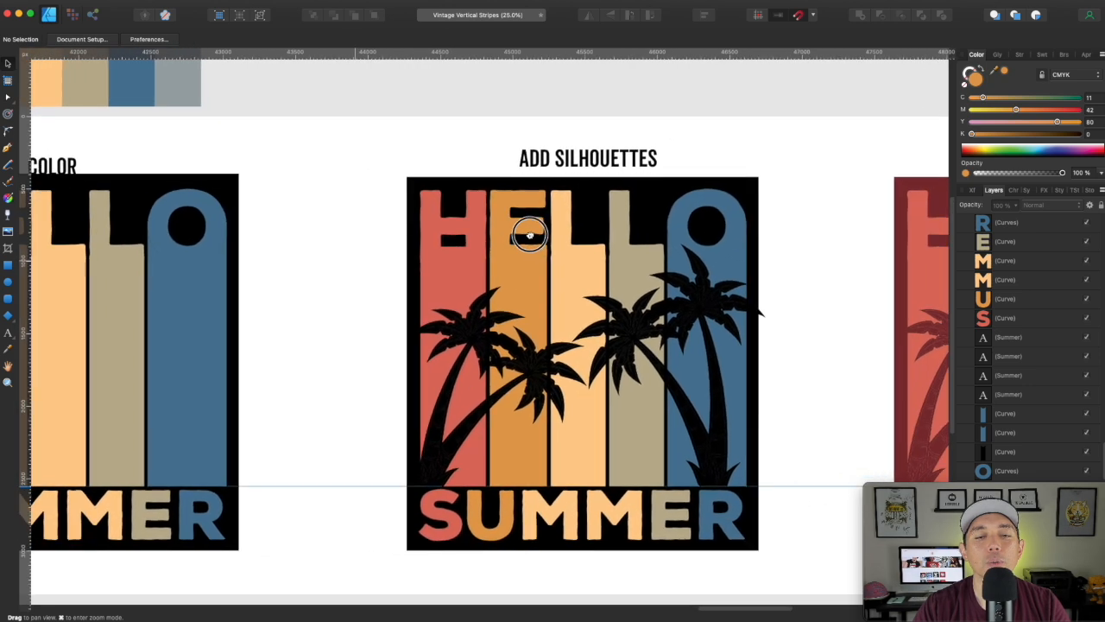
click(476, 334)
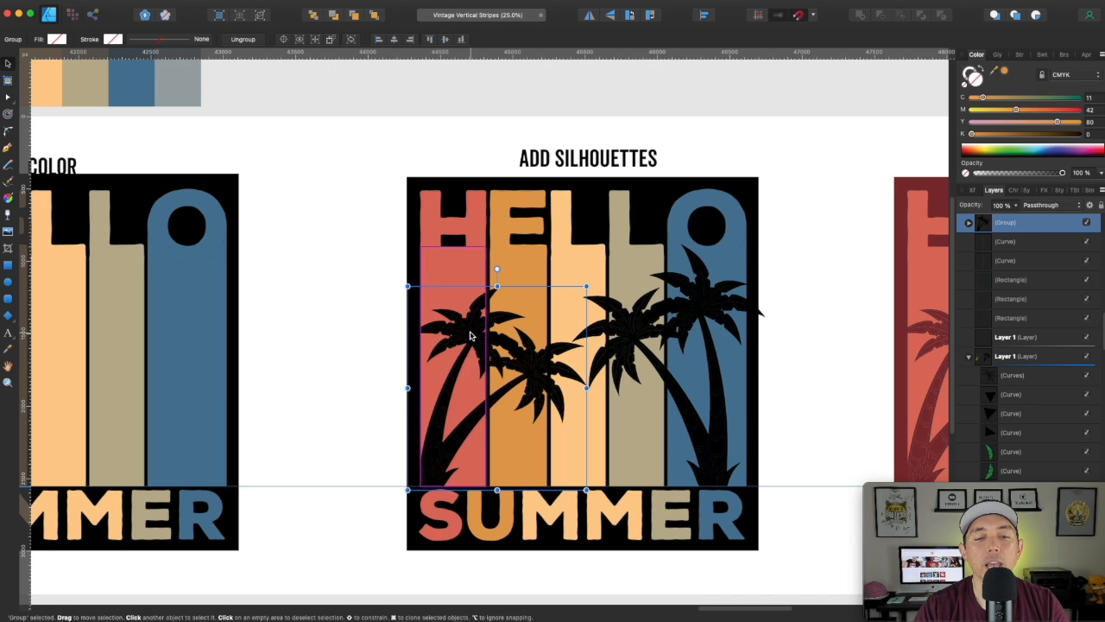
click(634, 337)
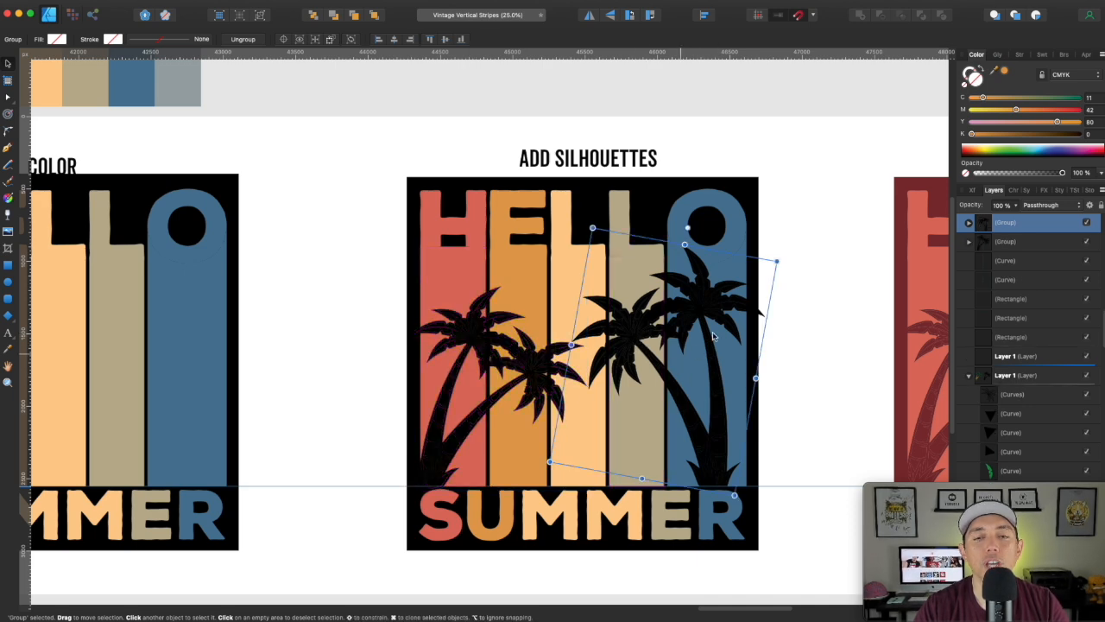
click(823, 272)
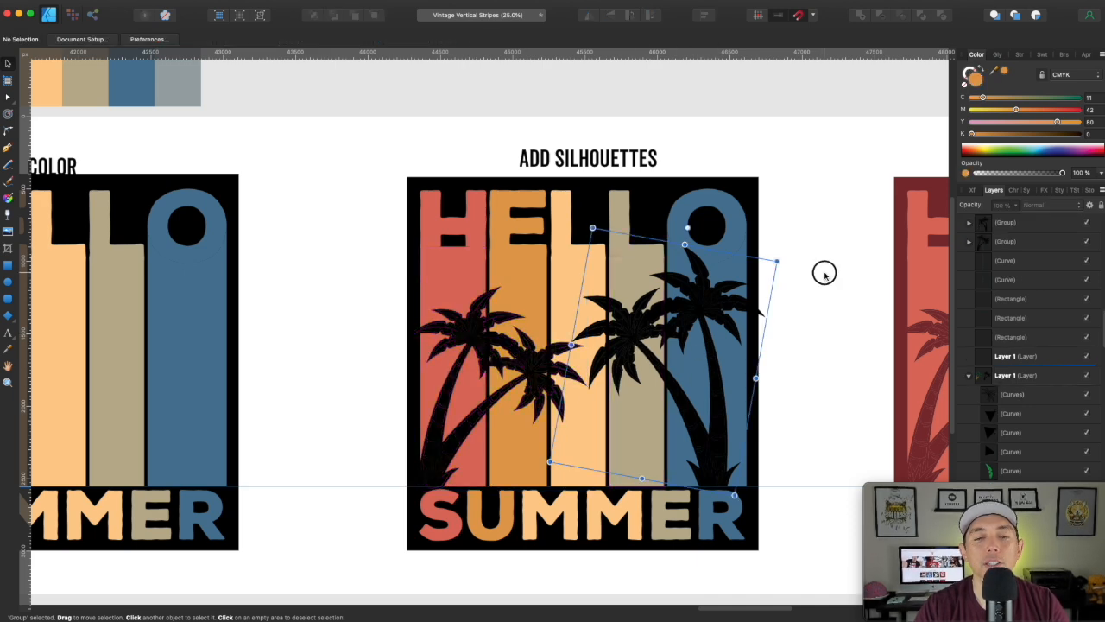
Move the palm group on the O side off the design and place a horizontally flipped copy of the other palm group there.
click(724, 307)
drag(709, 307, 889, 168)
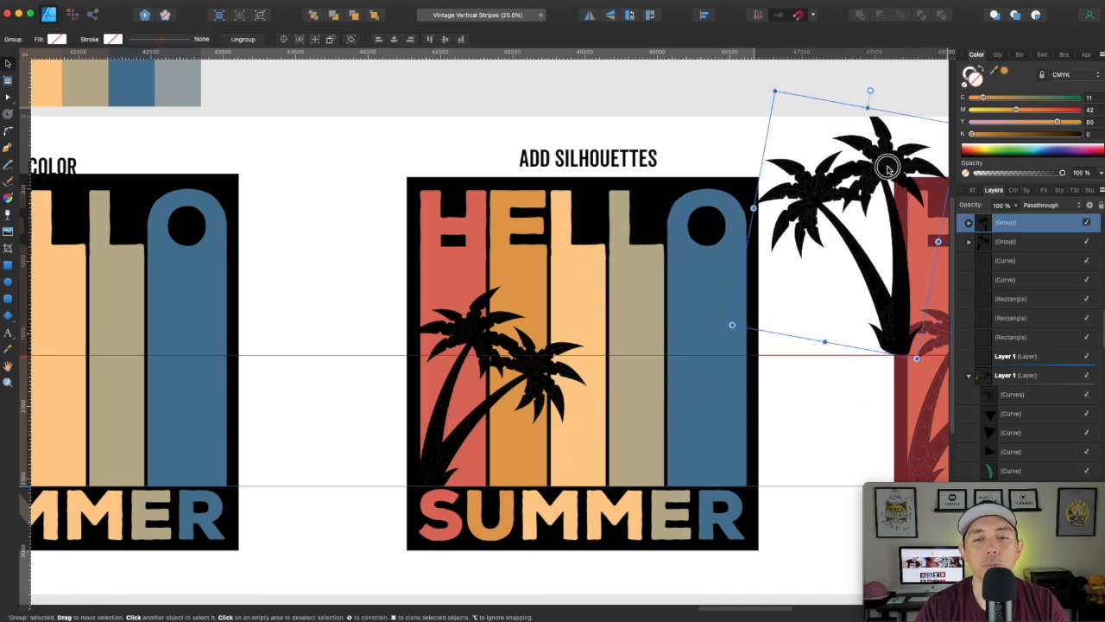
click(533, 363)
drag(533, 363, 711, 363)
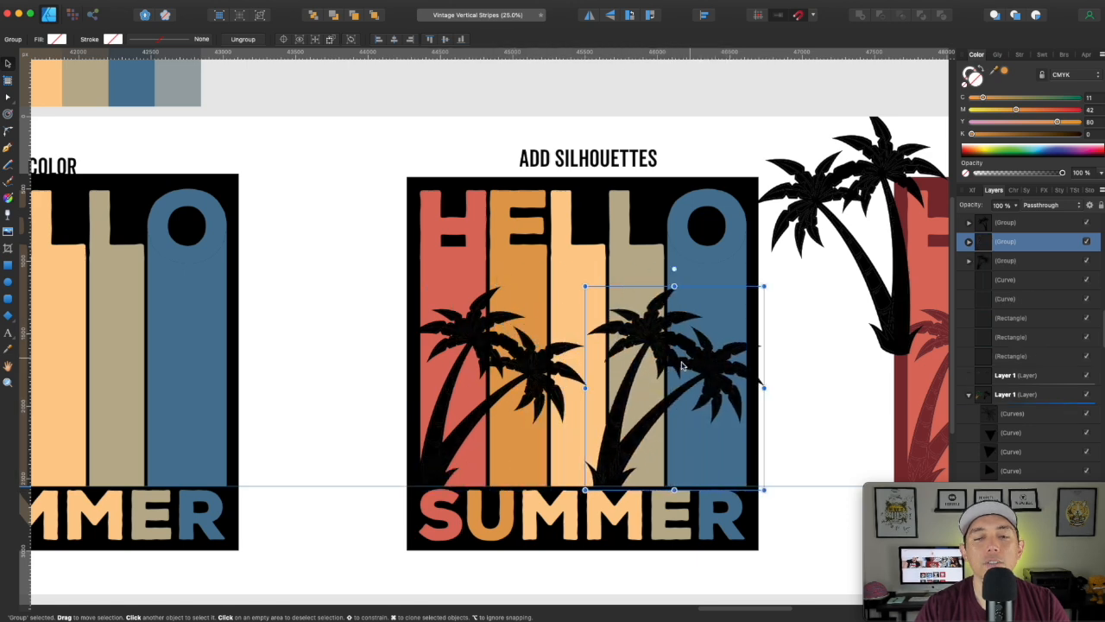
click(590, 18)
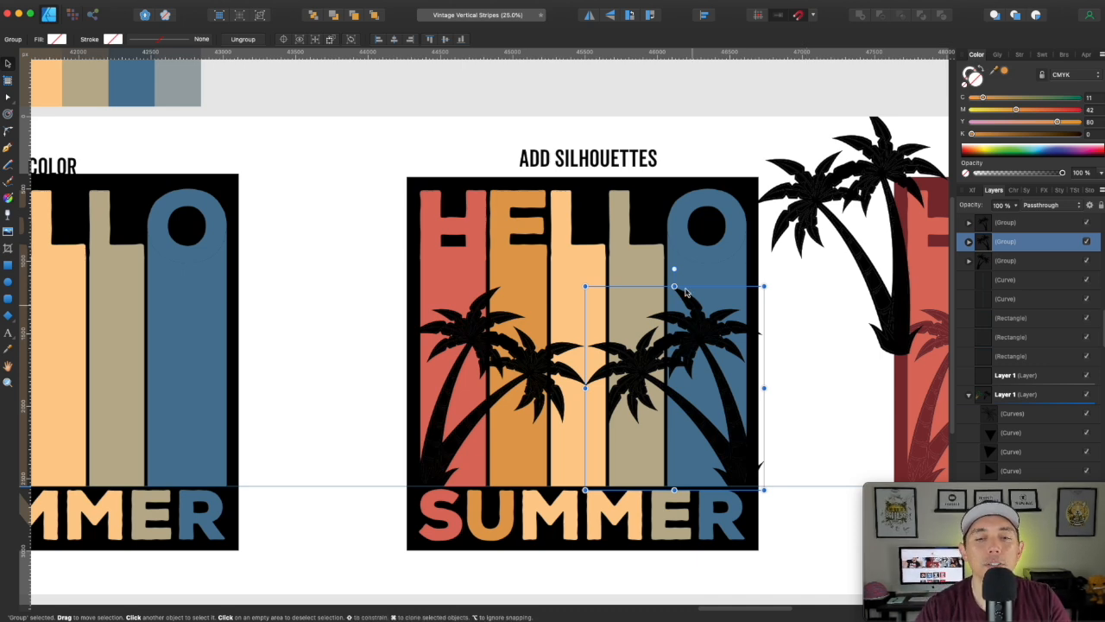
Resize the flipped palm copy, tilt it slightly clockwise, and position it over the last L and O stripes with its base near SUMMER.
drag(675, 285, 674, 249)
drag(768, 488, 753, 508)
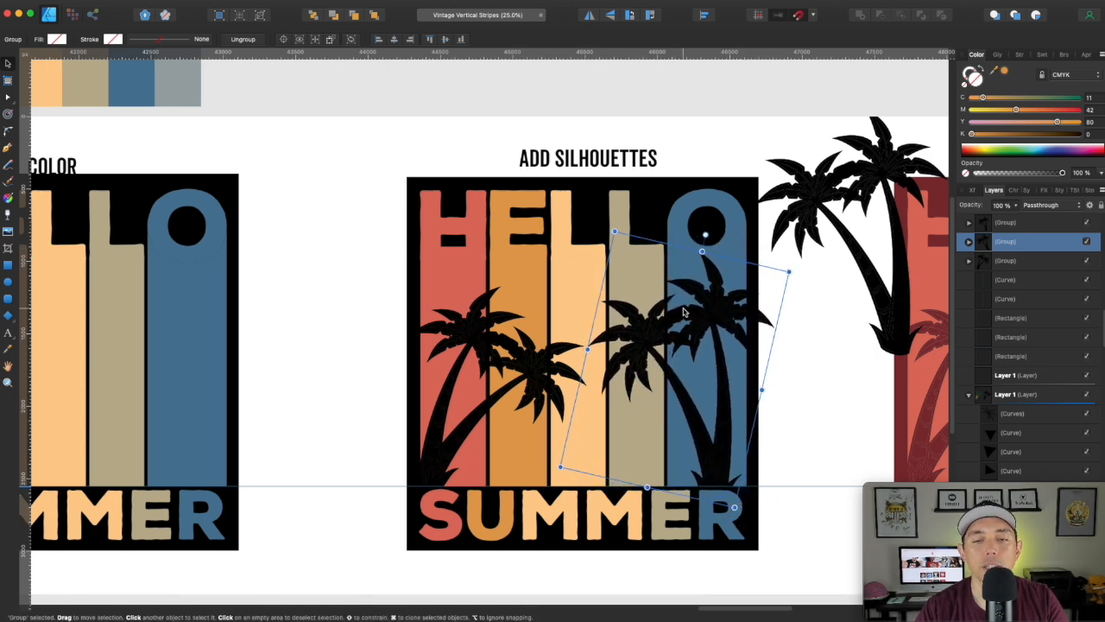
drag(656, 272, 642, 264)
drag(774, 257, 783, 257)
drag(713, 305, 717, 313)
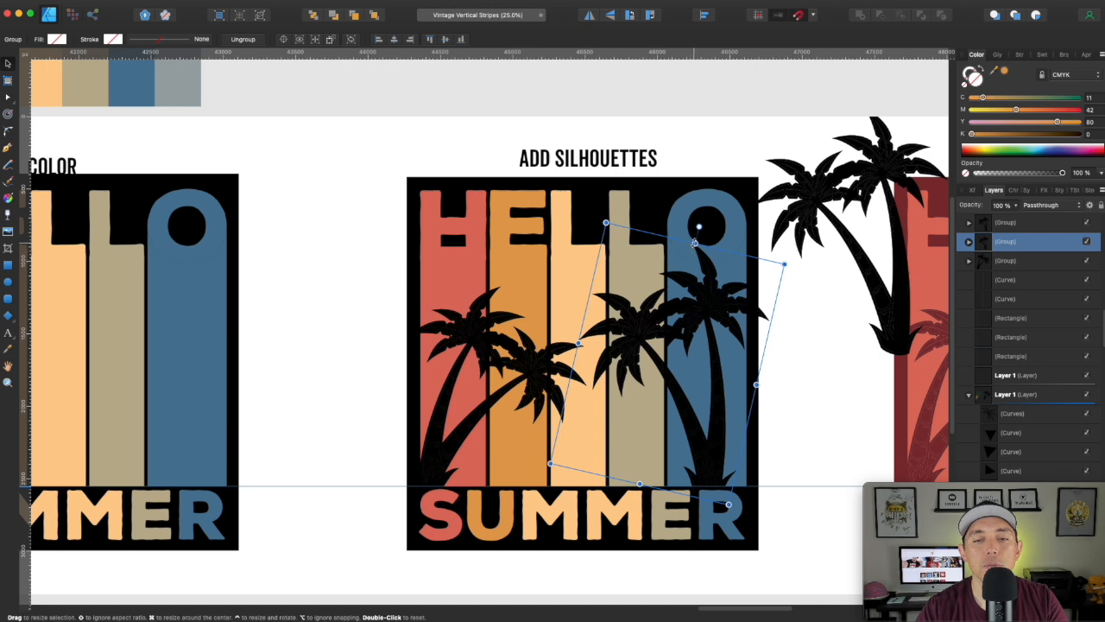
click(817, 388)
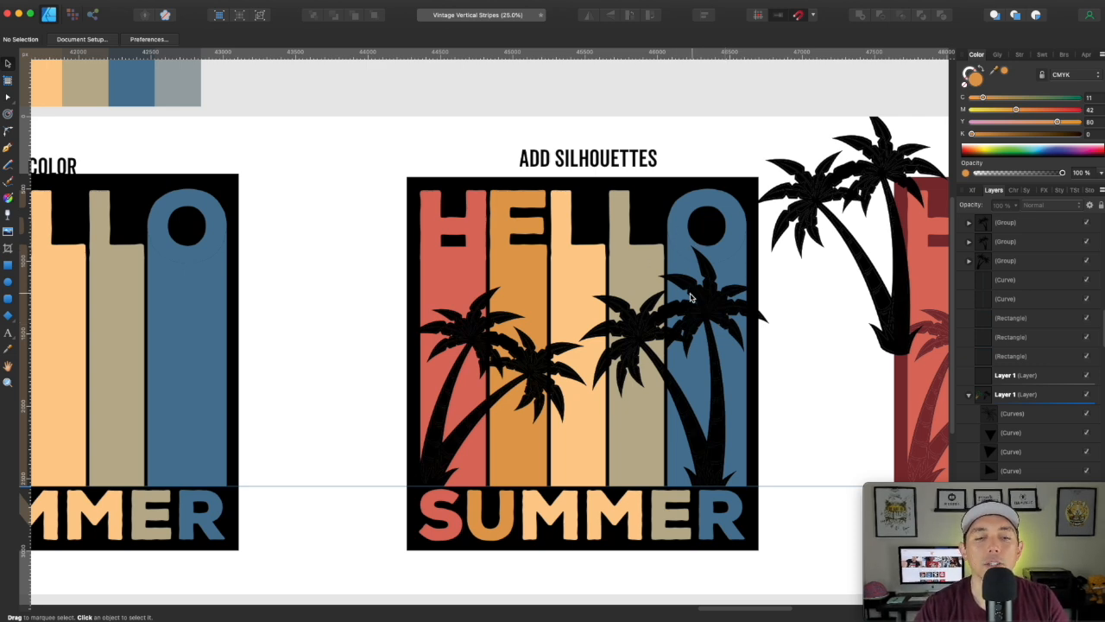
Delete the spare palm group set aside next to the Add Silhouettes example and clear the selection.
click(842, 242)
key(super+z)
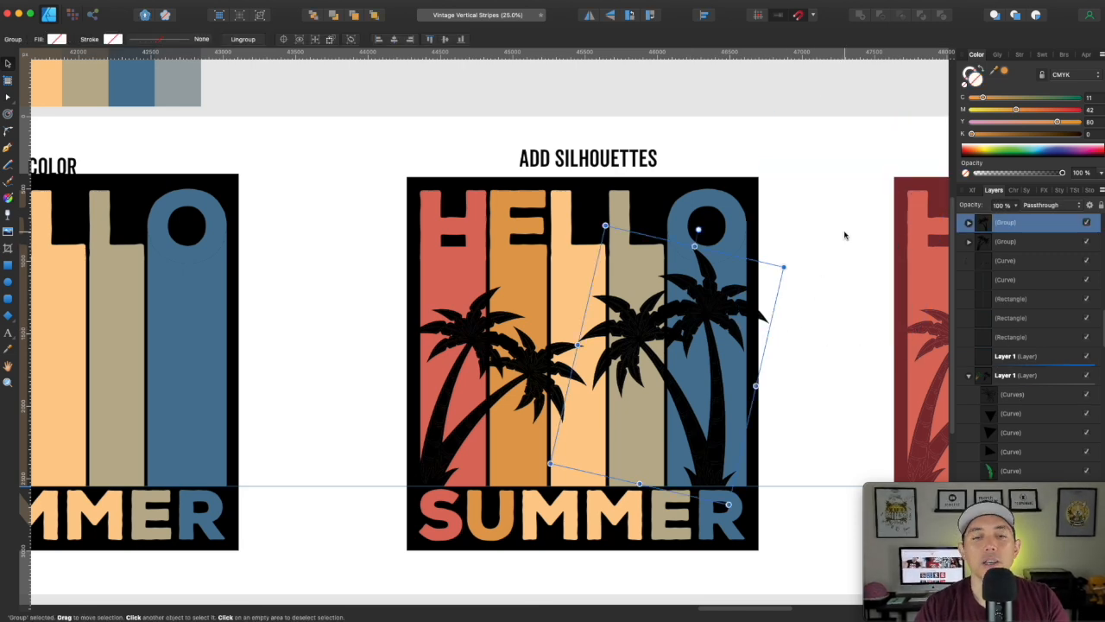
click(818, 235)
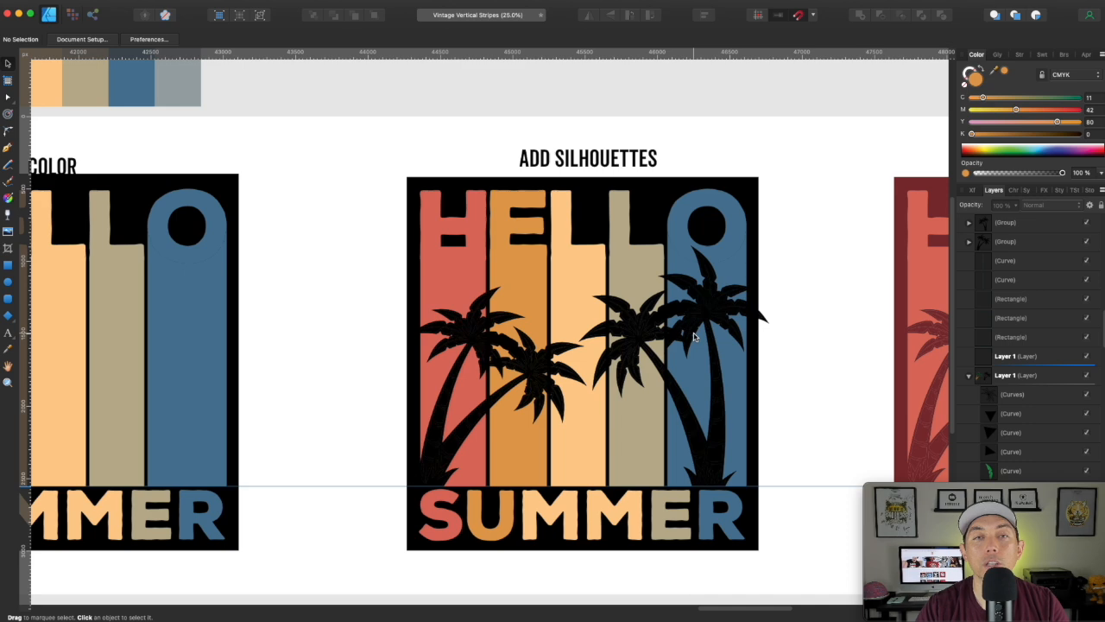
Adjust the maroon background rectangle in the Erase From Letters example to black 10 with magenta at 100.
scroll(829, 320, right, 8)
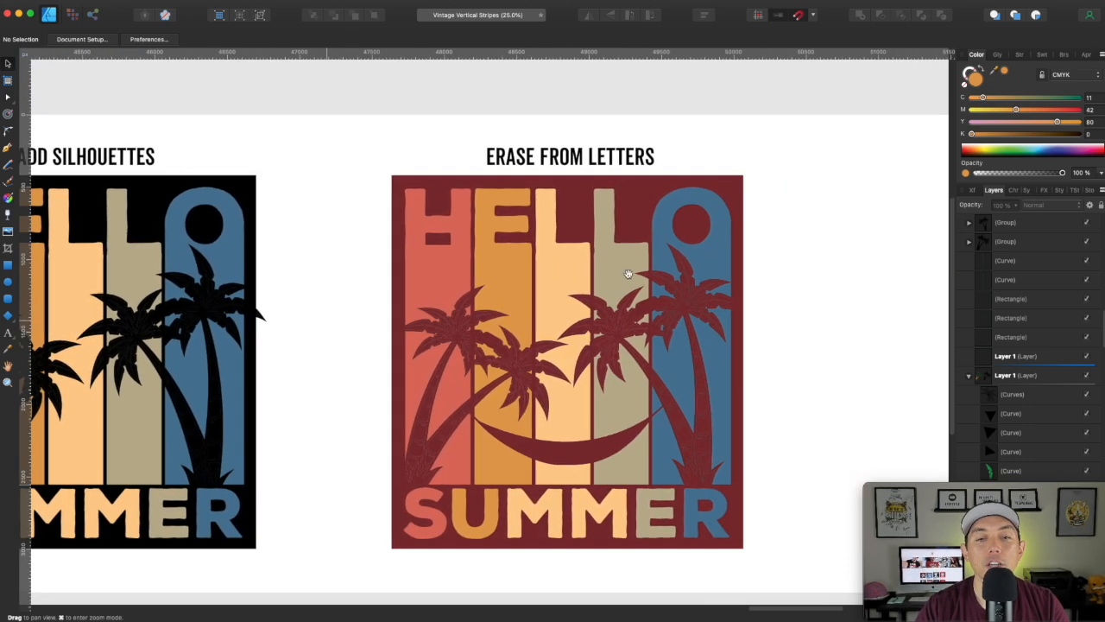
click(738, 192)
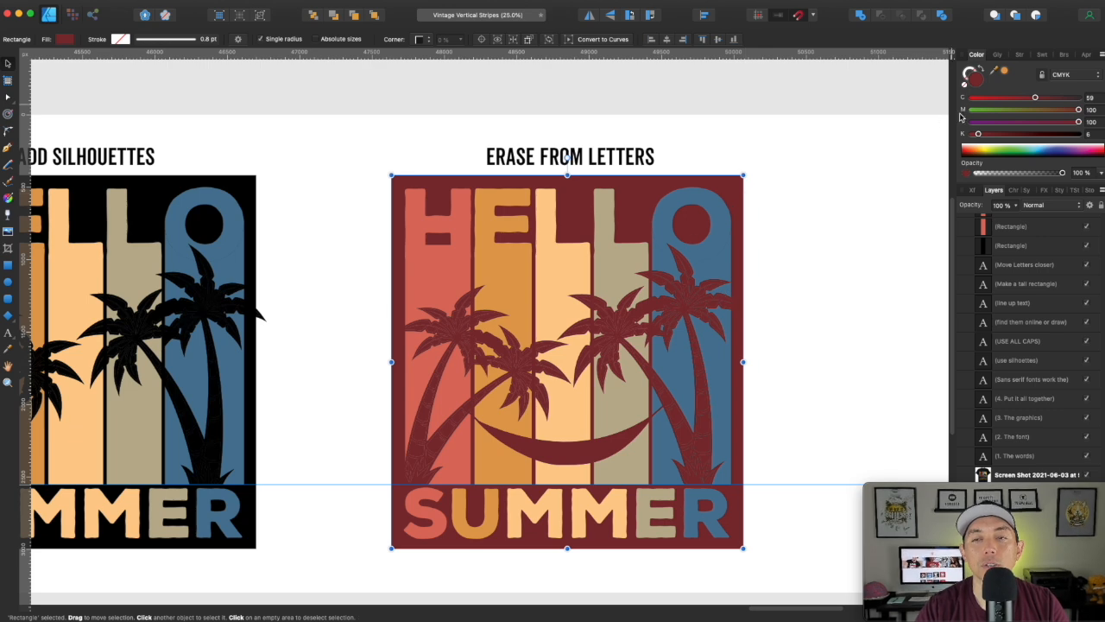
mouse_move(979, 135)
mouse_down()
mouse_move(1070, 134)
mouse_move(984, 135)
mouse_up()
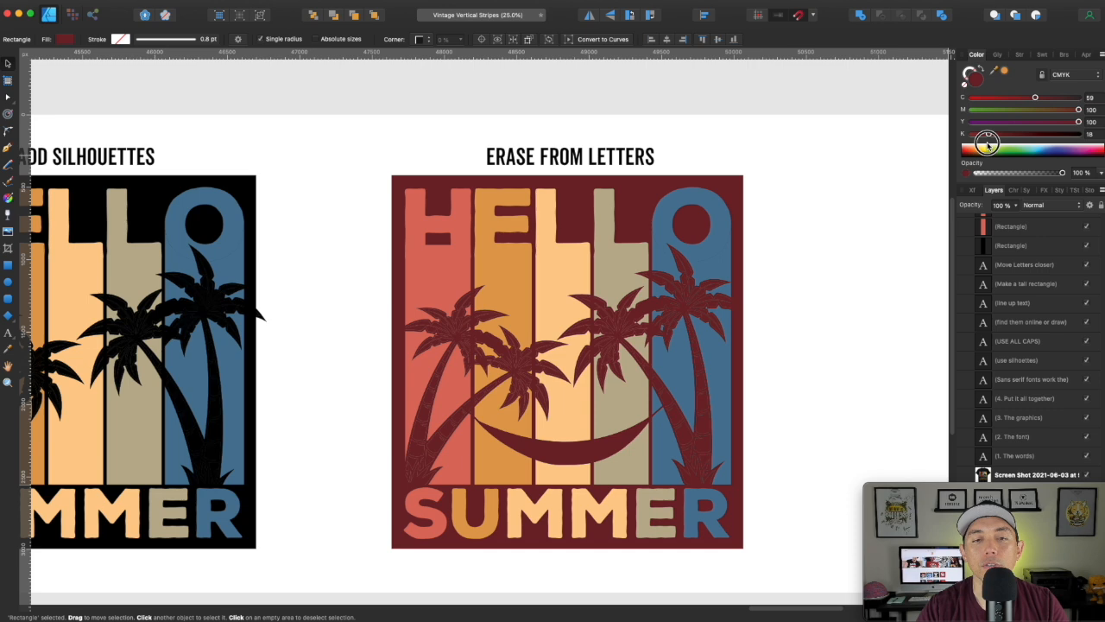
mouse_move(1077, 110)
mouse_down()
mouse_move(972, 111)
mouse_move(1079, 110)
mouse_up()
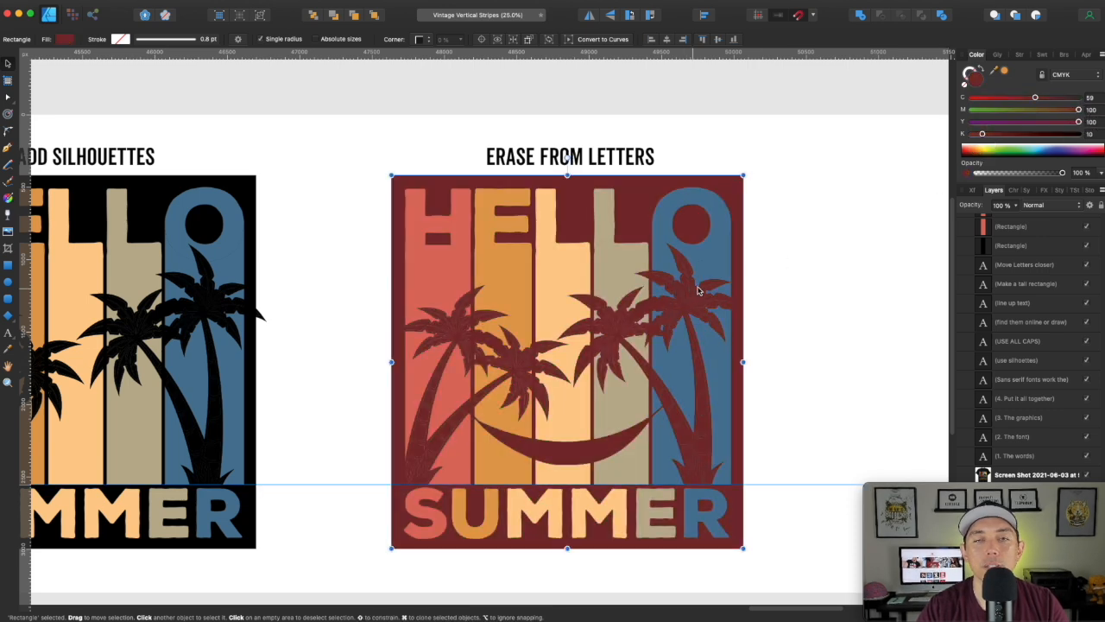
Examine the Silhouettes and Hello groups nested in the Erase From Letters design, including the blend mode of the silhouettes.
click(821, 279)
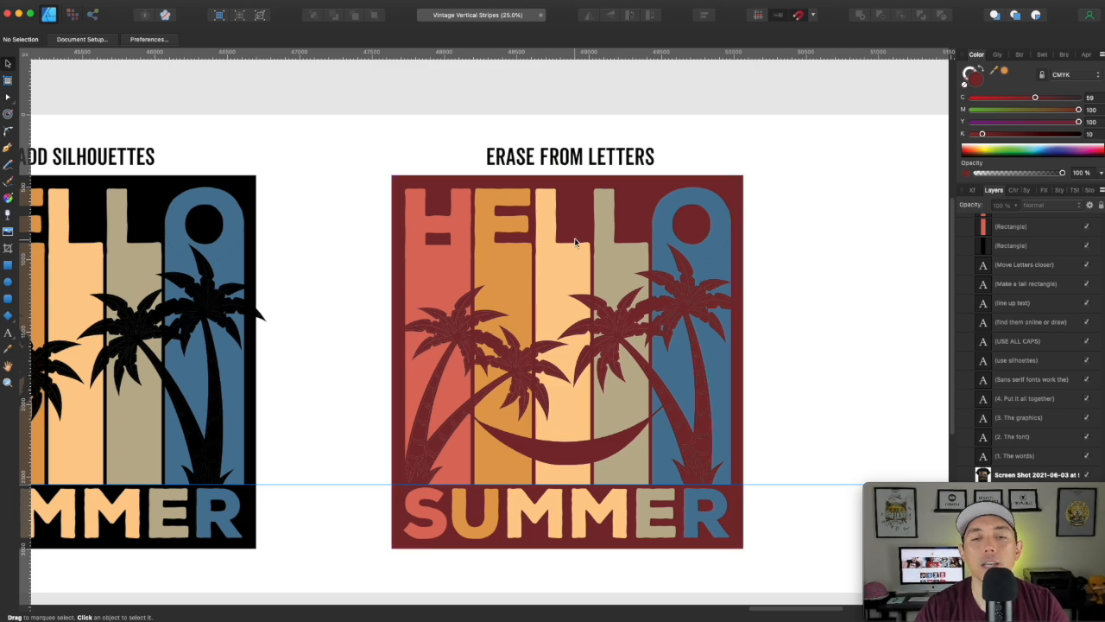
click(604, 236)
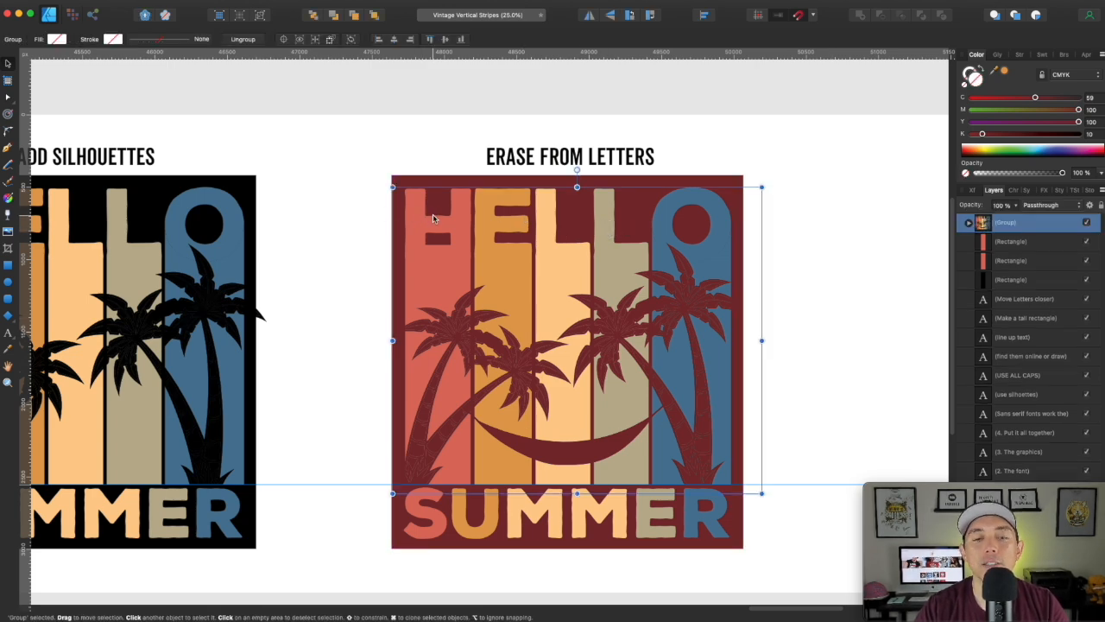
click(968, 223)
click(1027, 262)
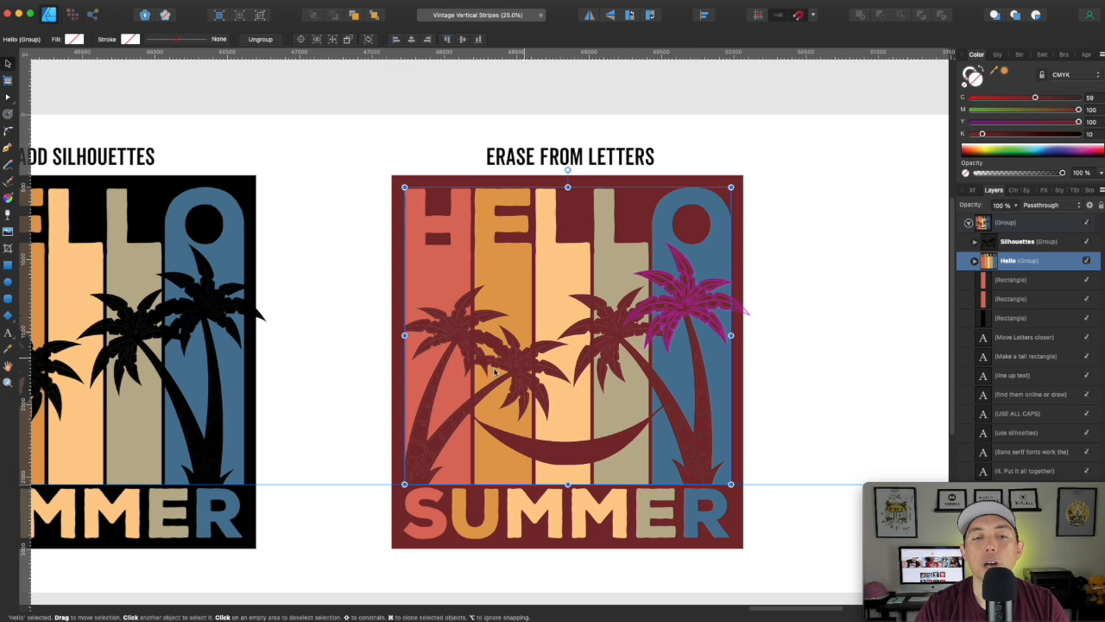
click(1021, 249)
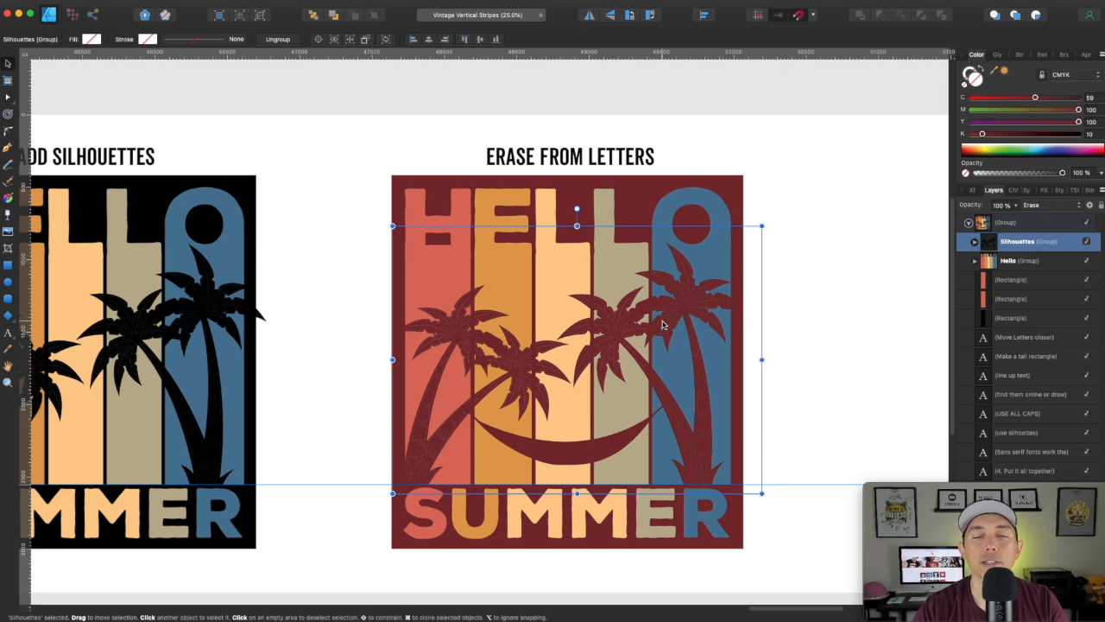
click(834, 311)
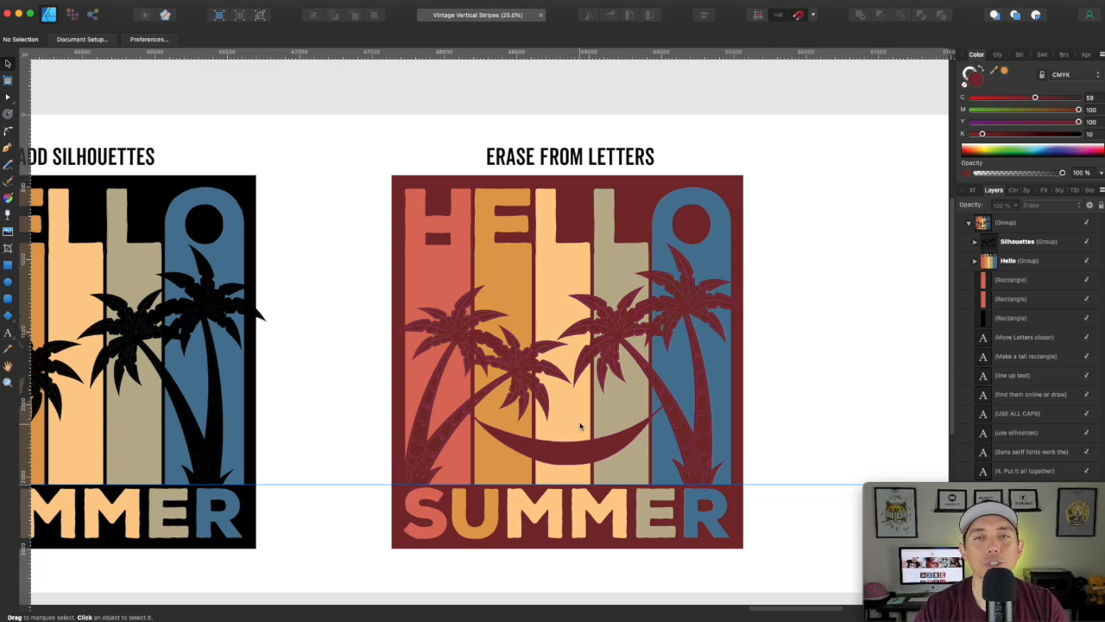
Trace a closed crescent-shaped hammock body with the Pen tool over the hammock in the Erase From Letters design.
scroll(581, 430, down, 2)
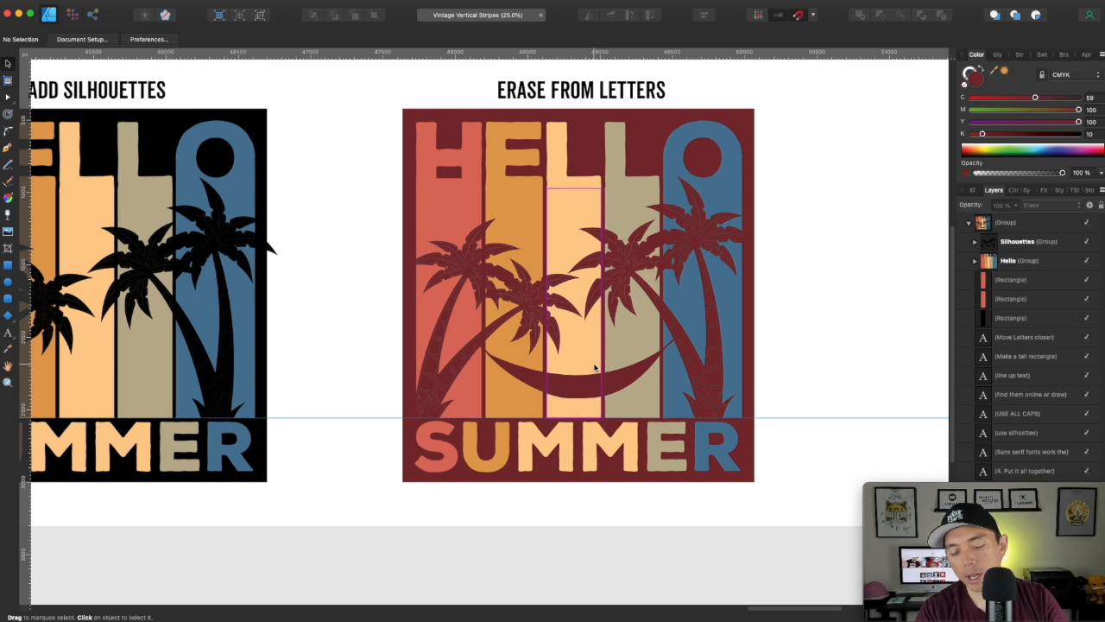
scroll(594, 367, up, 3)
scroll(595, 368, up, 2)
drag(594, 367, 316, 254)
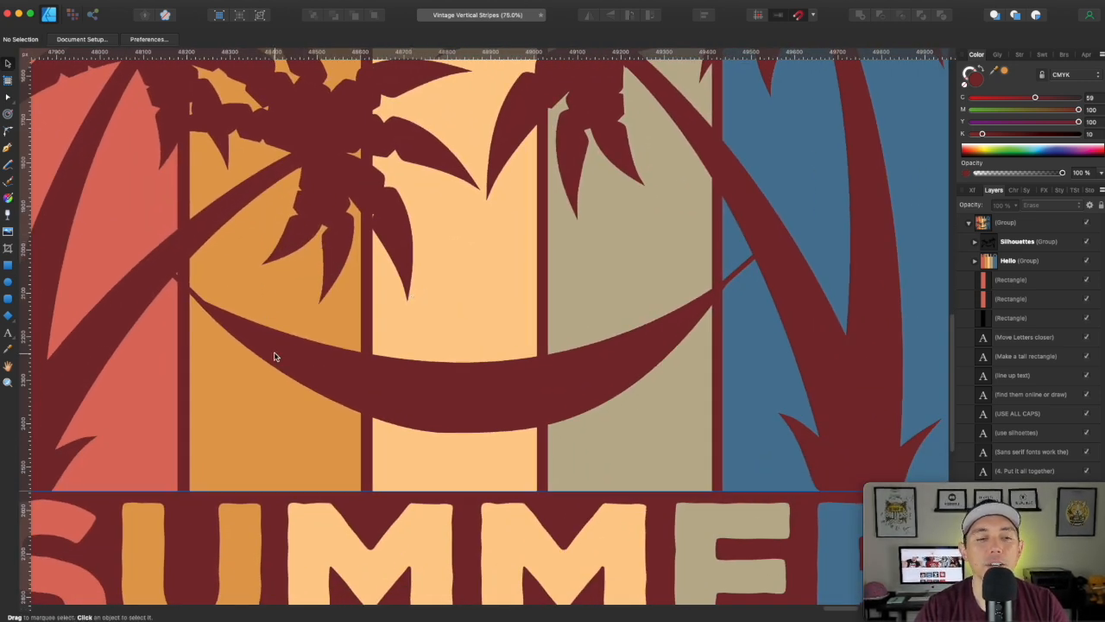
click(373, 379)
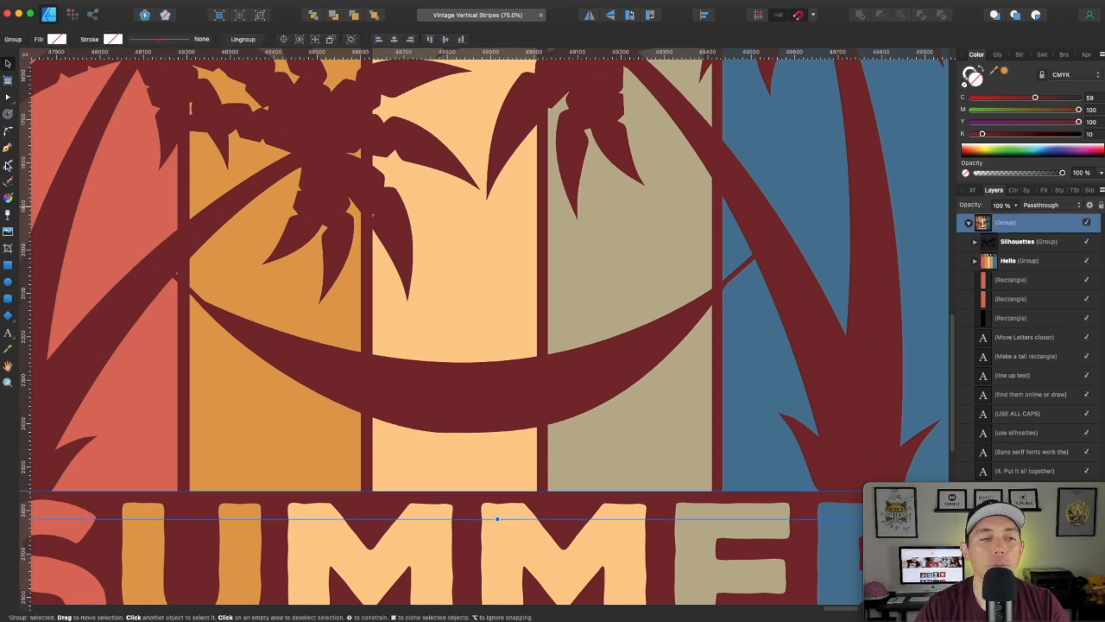
click(7, 148)
click(215, 295)
drag(479, 346, 578, 338)
click(711, 275)
drag(479, 413, 369, 415)
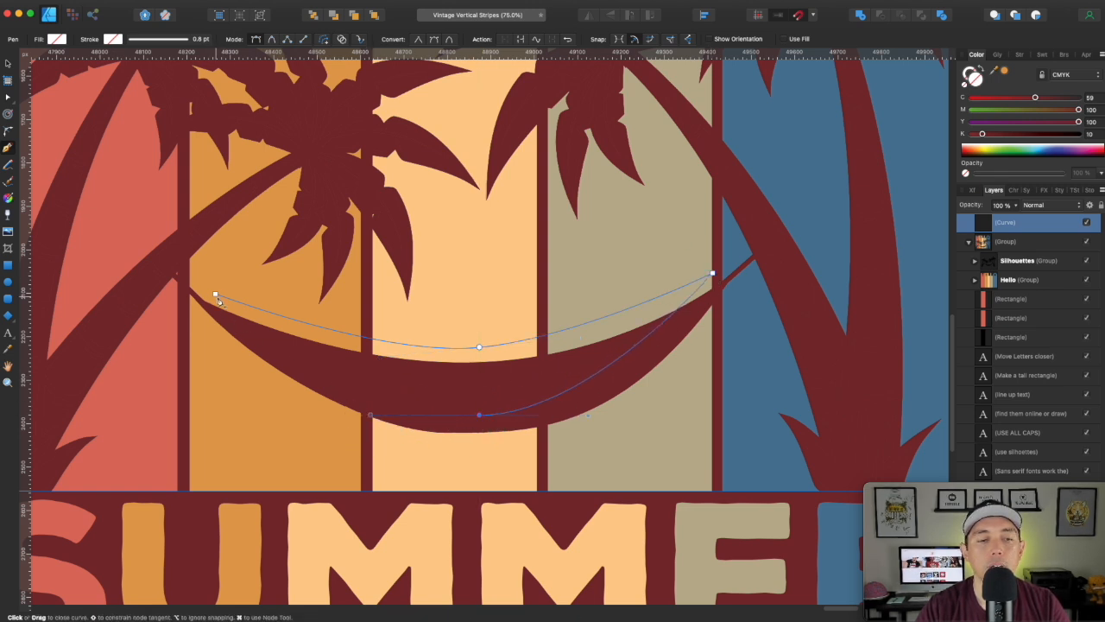
drag(215, 296, 132, 234)
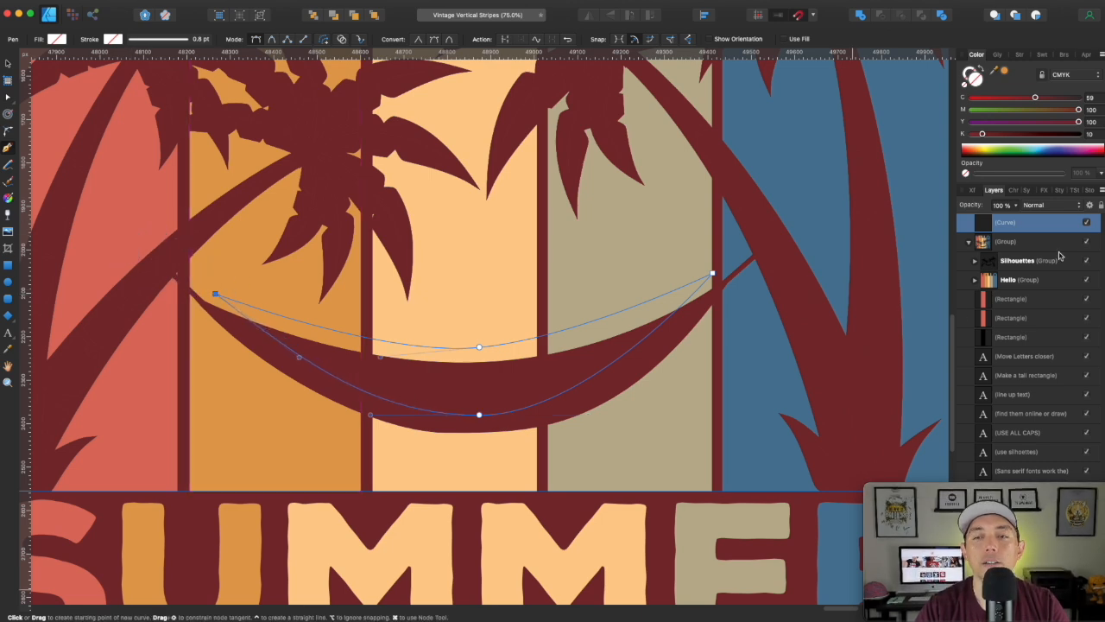
Fill the traced hammock curve with black at CMYK 100, 100, 100, 100 and move it onto the blank area beside the design.
key(super+minus)
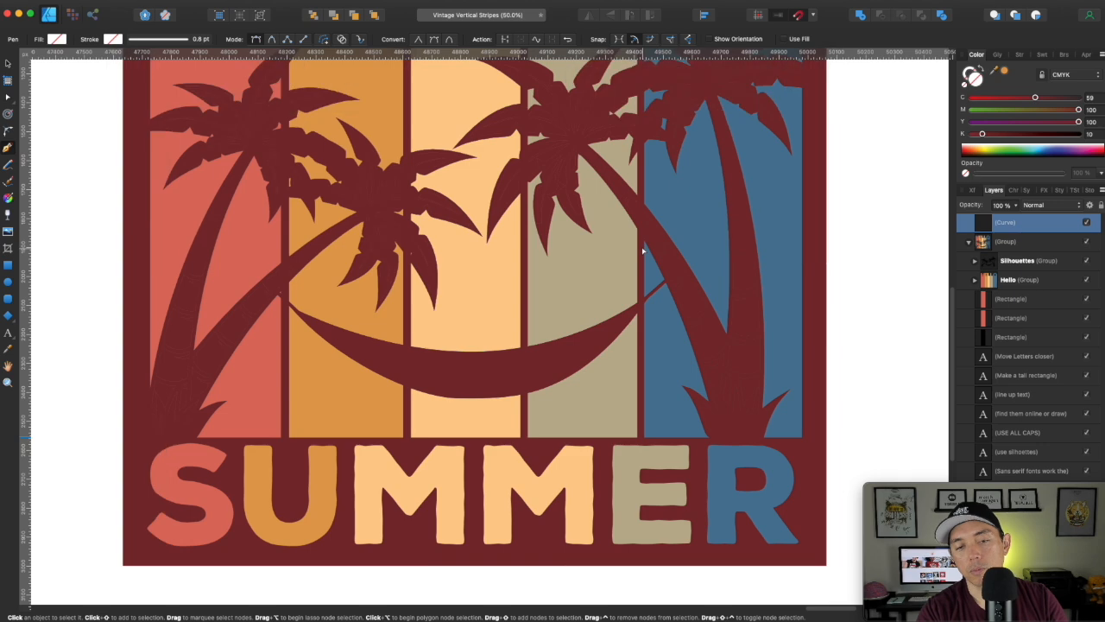
key(super+minus)
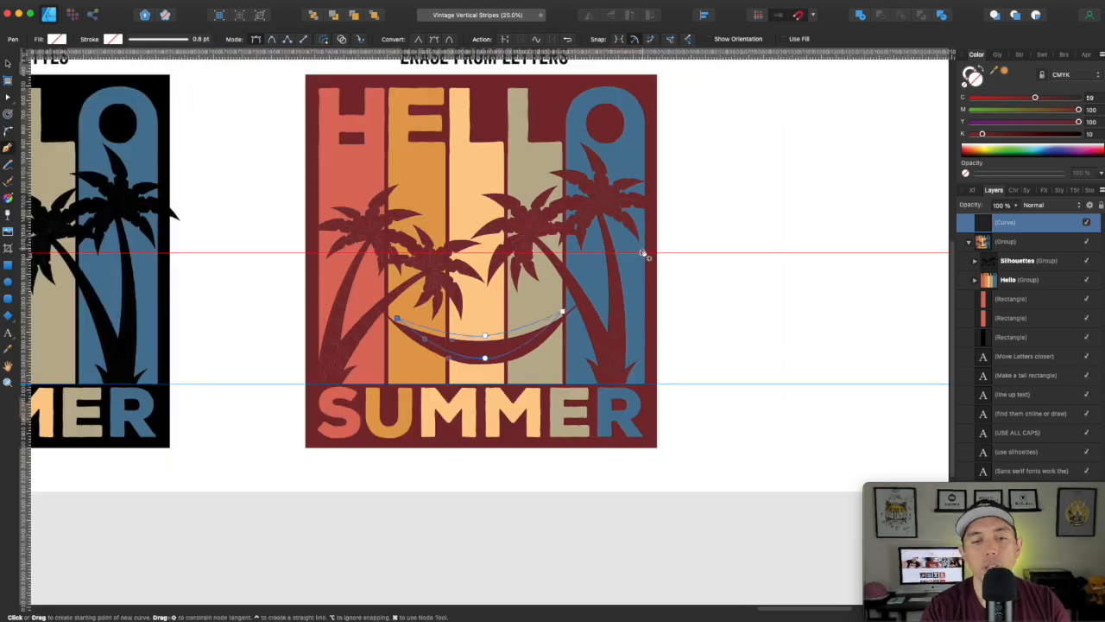
click(1084, 134)
click(1079, 97)
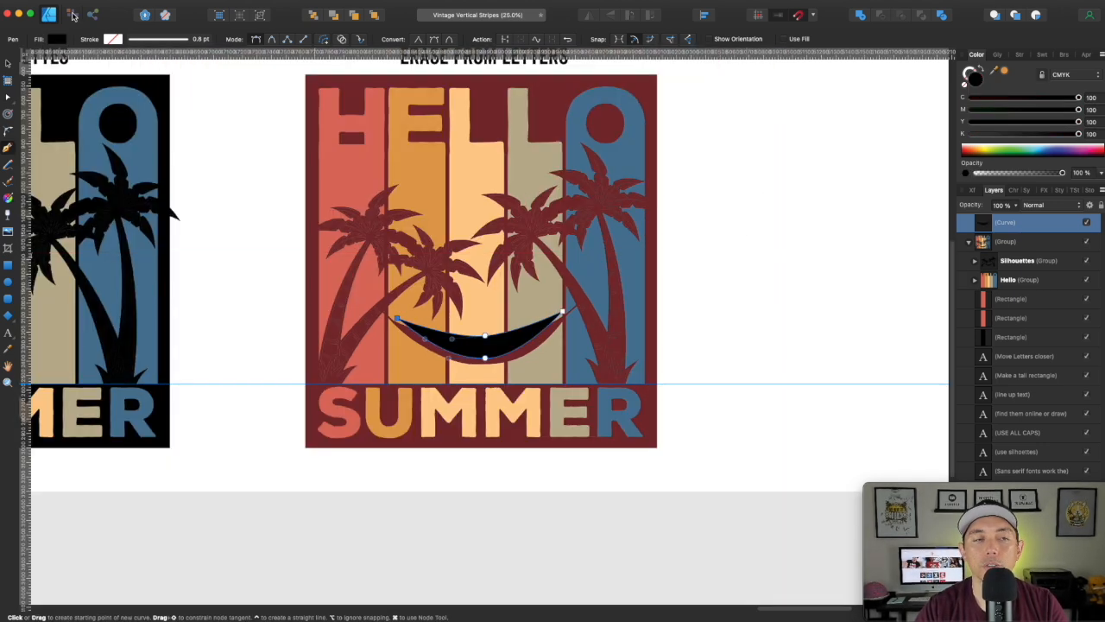
click(7, 63)
drag(518, 354, 815, 331)
click(831, 256)
drag(831, 257, 636, 297)
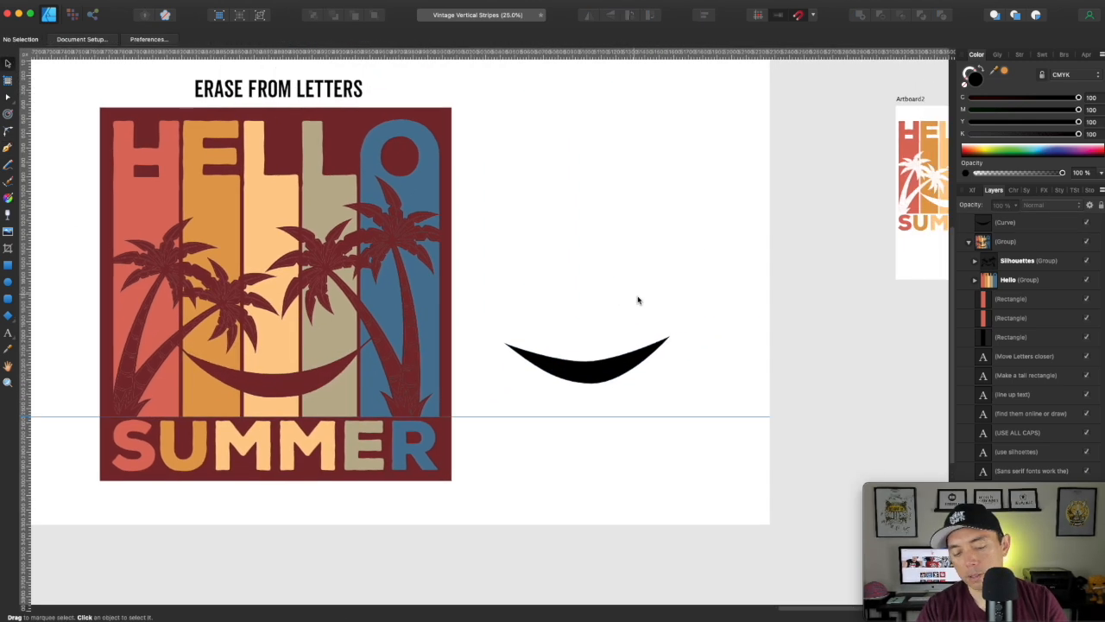
Draw a thin black rectangle as a rope, tilt it, and attach it to the left tip of the hammock shape.
key(super+plus)
key(super+plus)
key(super+plus)
scroll(760, 250, left, 3)
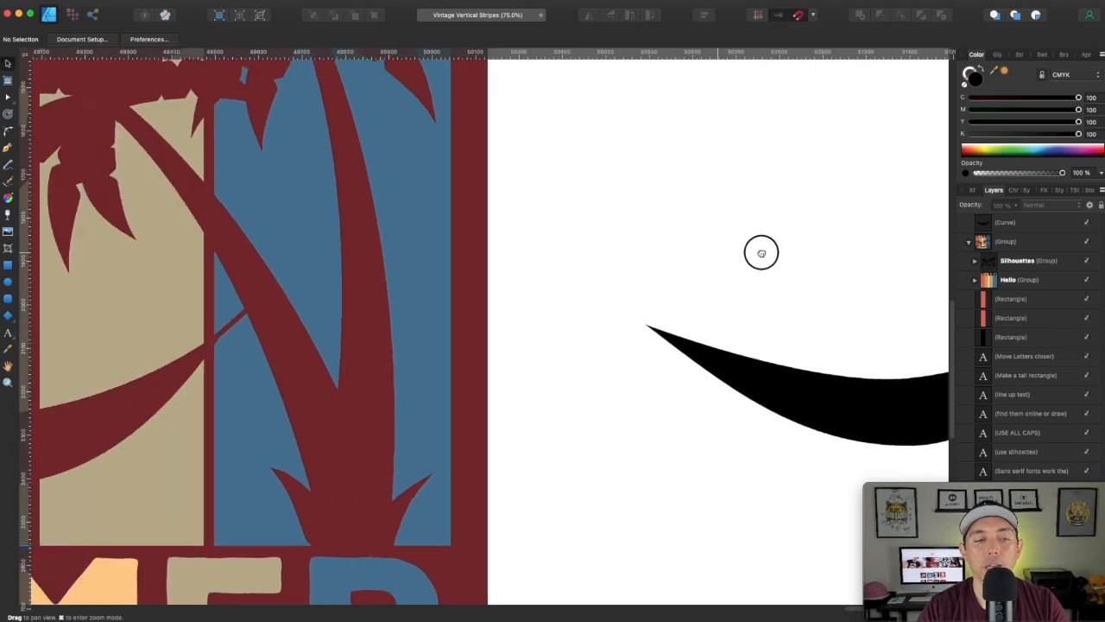
drag(725, 319, 562, 302)
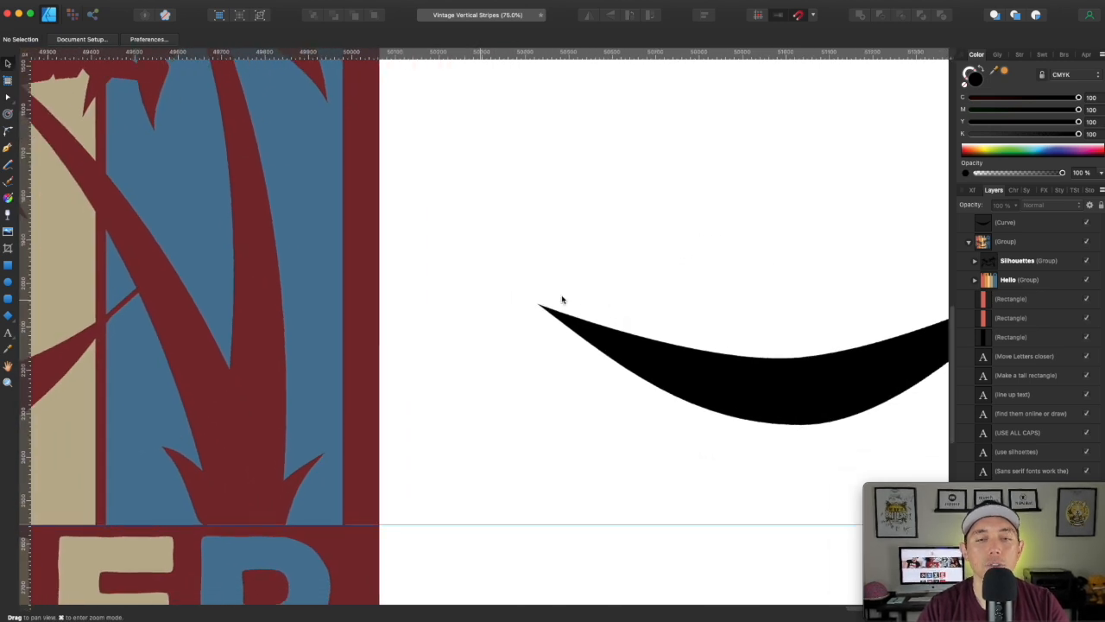
click(7, 266)
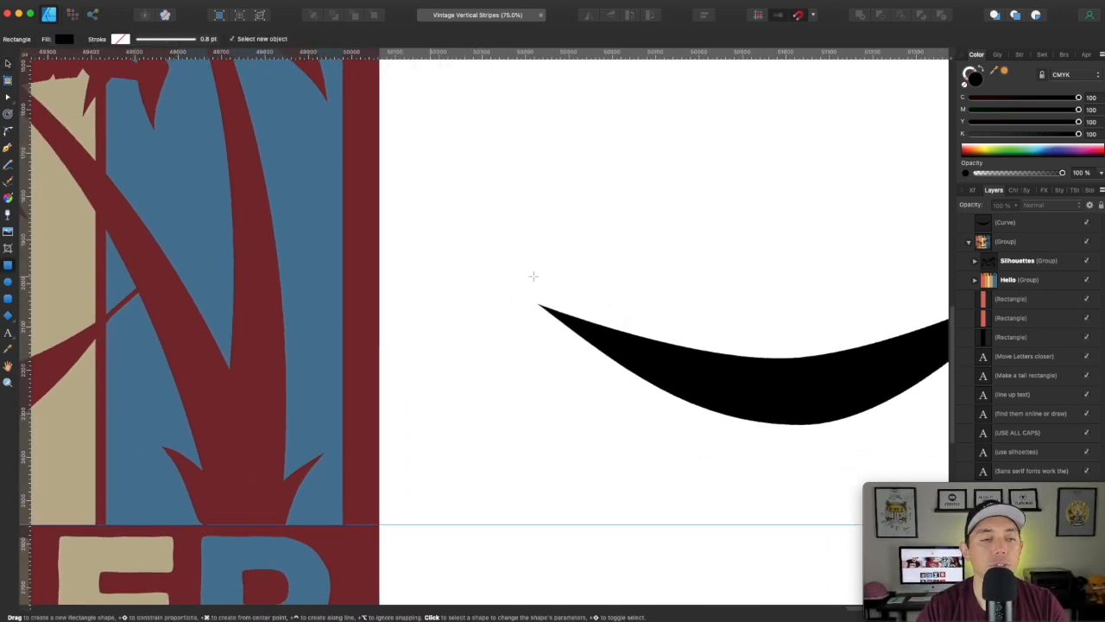
mouse_move(486, 228)
mouse_down()
mouse_move(513, 282)
mouse_move(489, 313)
mouse_up()
click(8, 64)
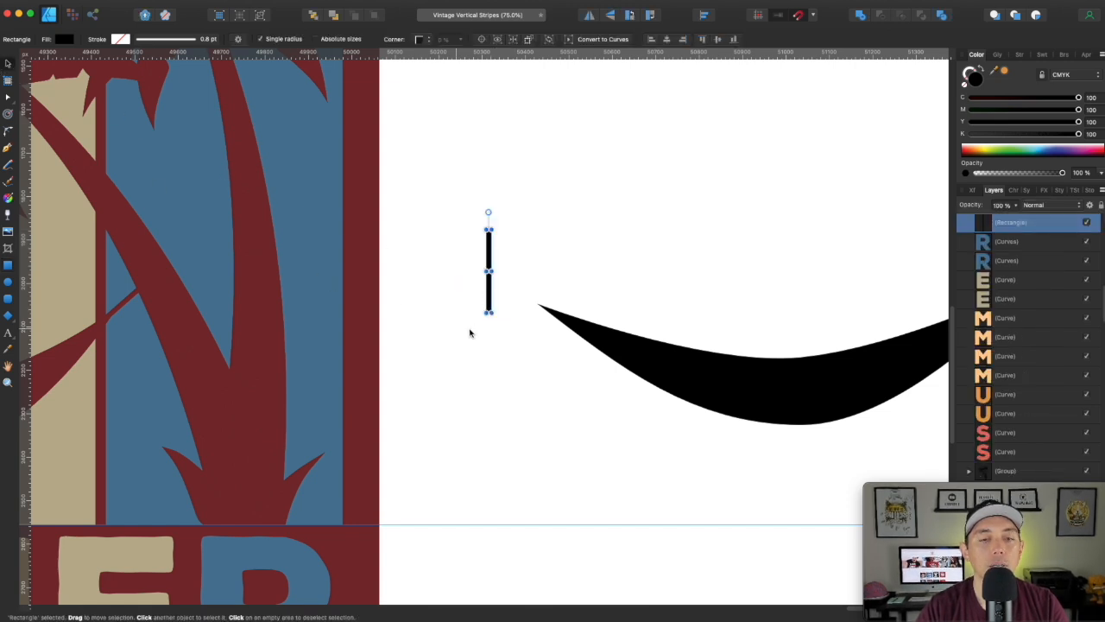
drag(501, 316, 536, 302)
click(538, 350)
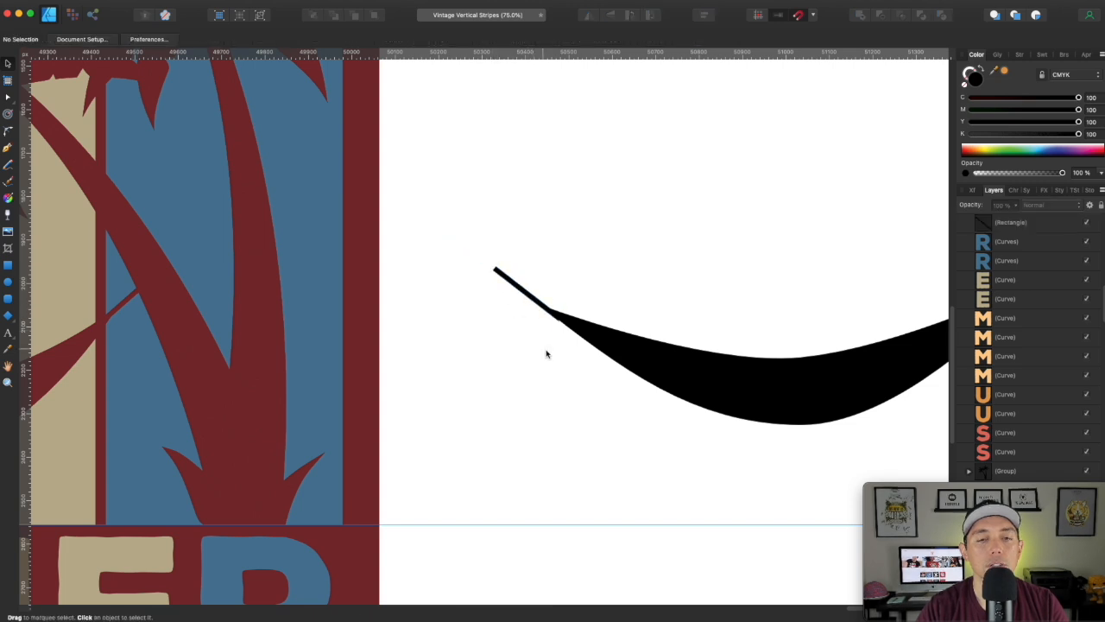
Place a copy of the rope on the hammock's right tip, slanted the opposite way, and nudge the left rope into line.
drag(539, 350, 421, 348)
drag(409, 298, 811, 328)
drag(834, 280, 904, 288)
click(792, 380)
scroll(651, 435, right, 3)
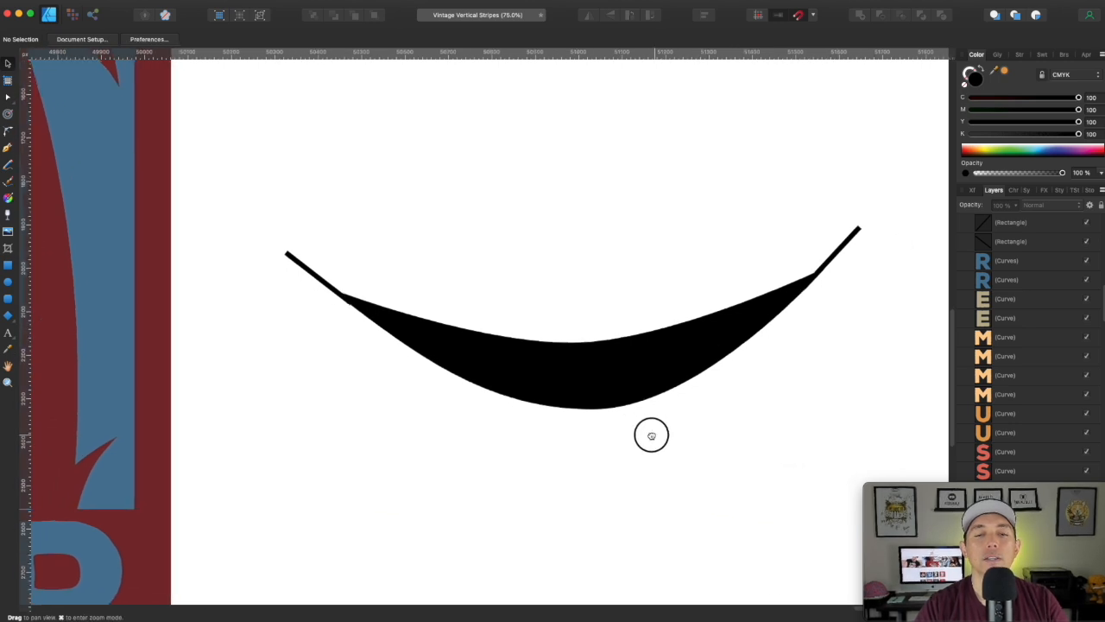
click(288, 267)
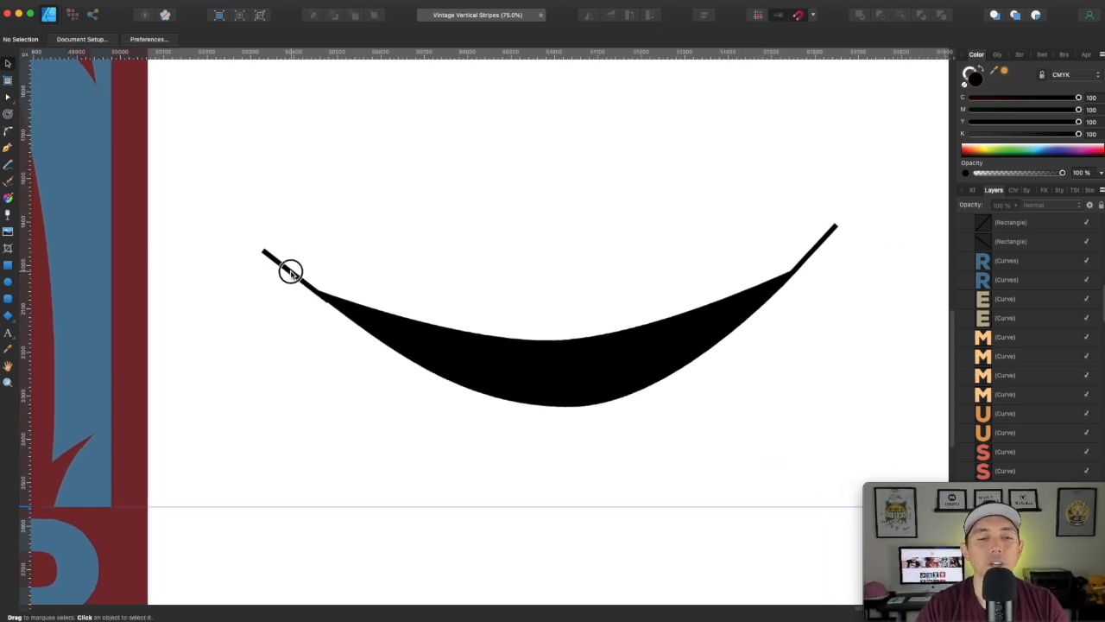
click(333, 367)
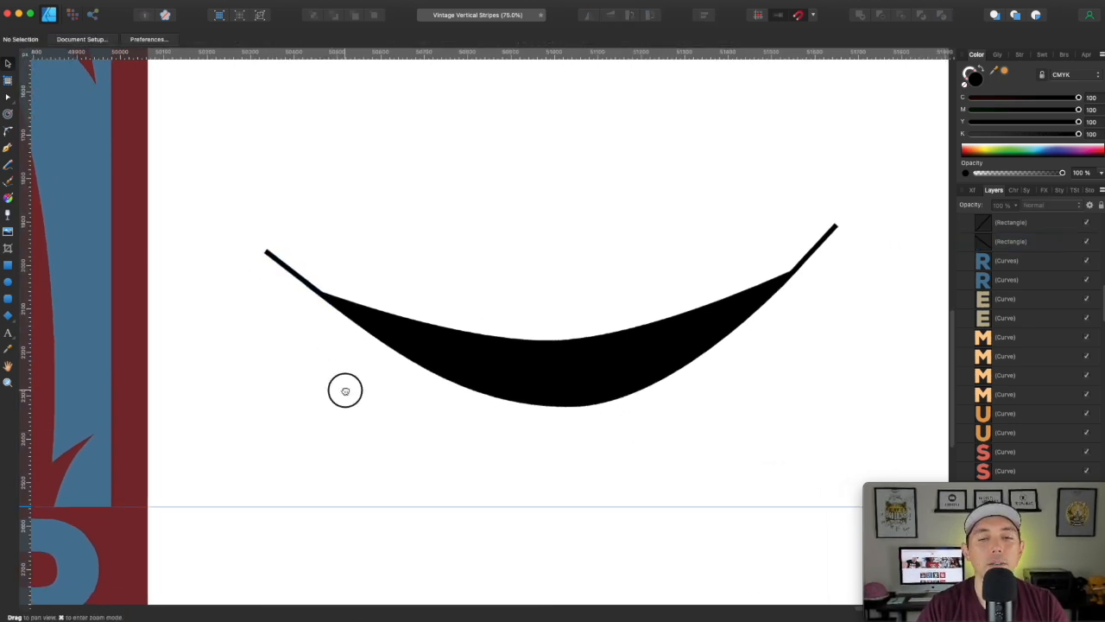
scroll(382, 398, left, 15)
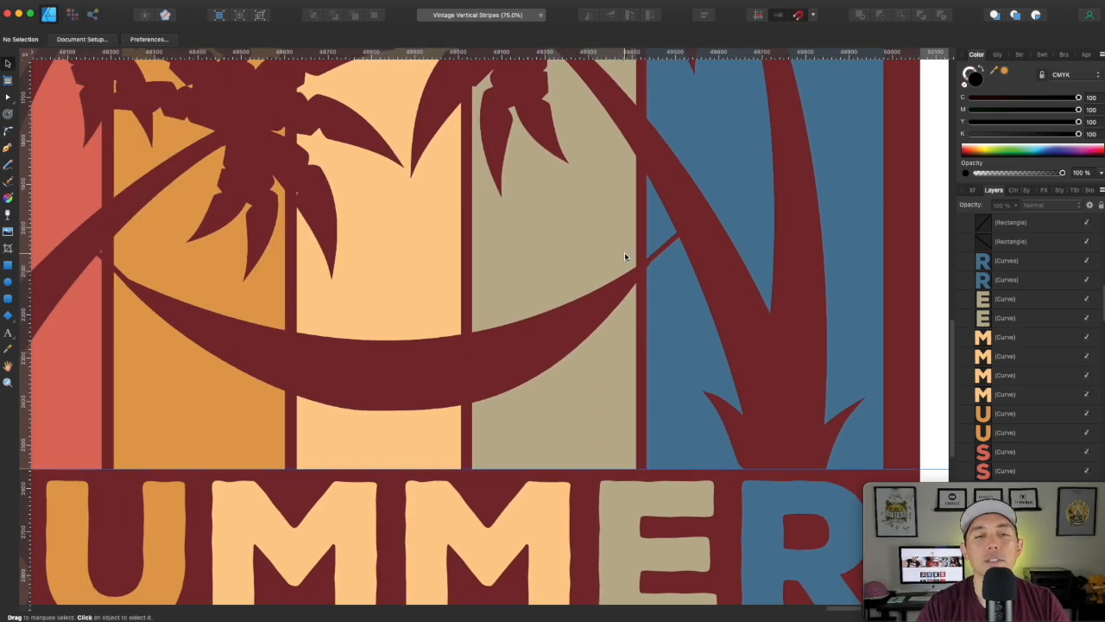
key(super+minus)
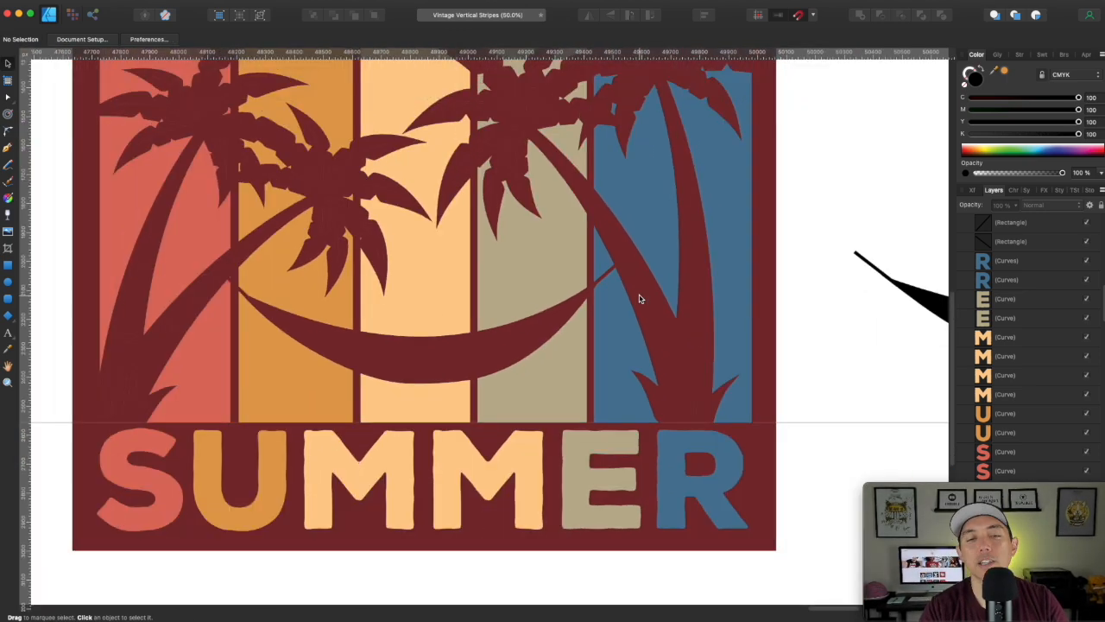
key(super+minus)
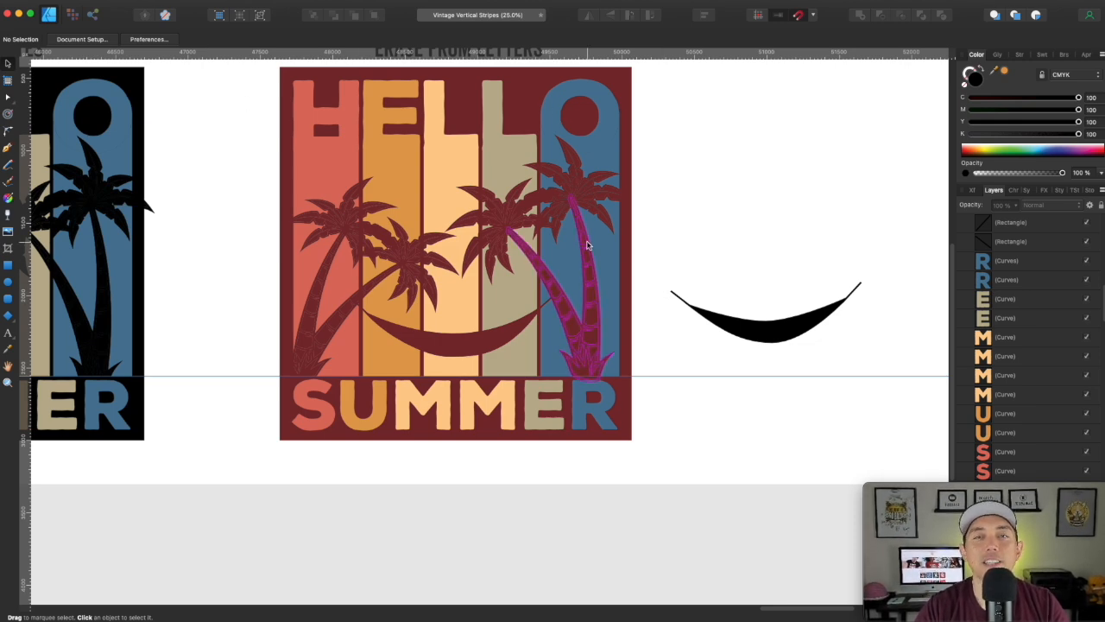
mouse_move(763, 160)
mouse_down()
mouse_move(762, 188)
mouse_move(746, 176)
mouse_up()
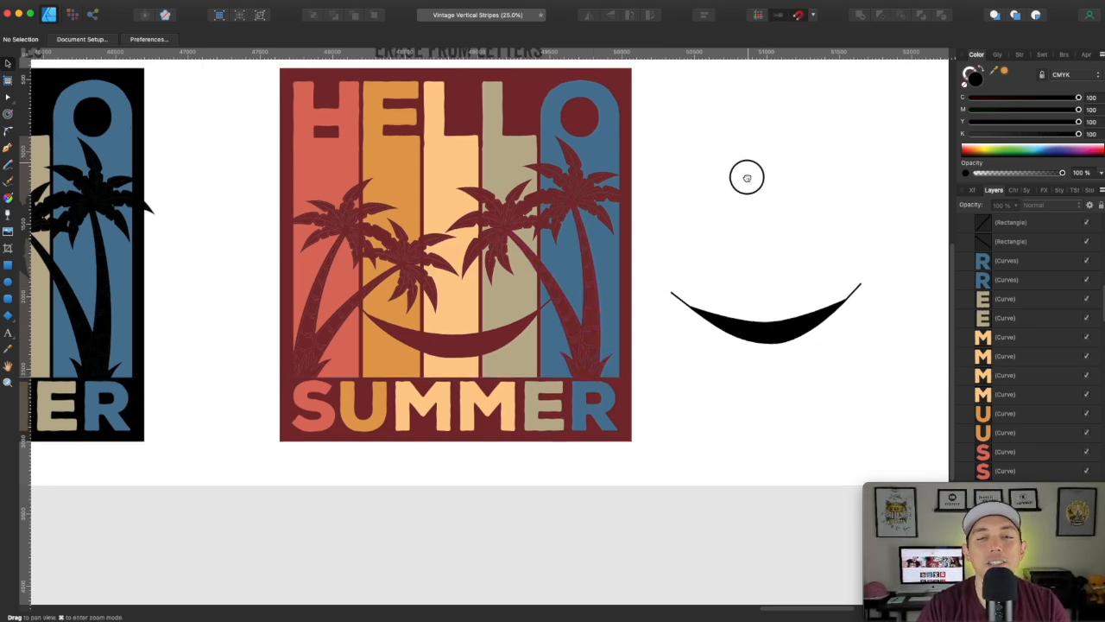
scroll(745, 224, up, 3)
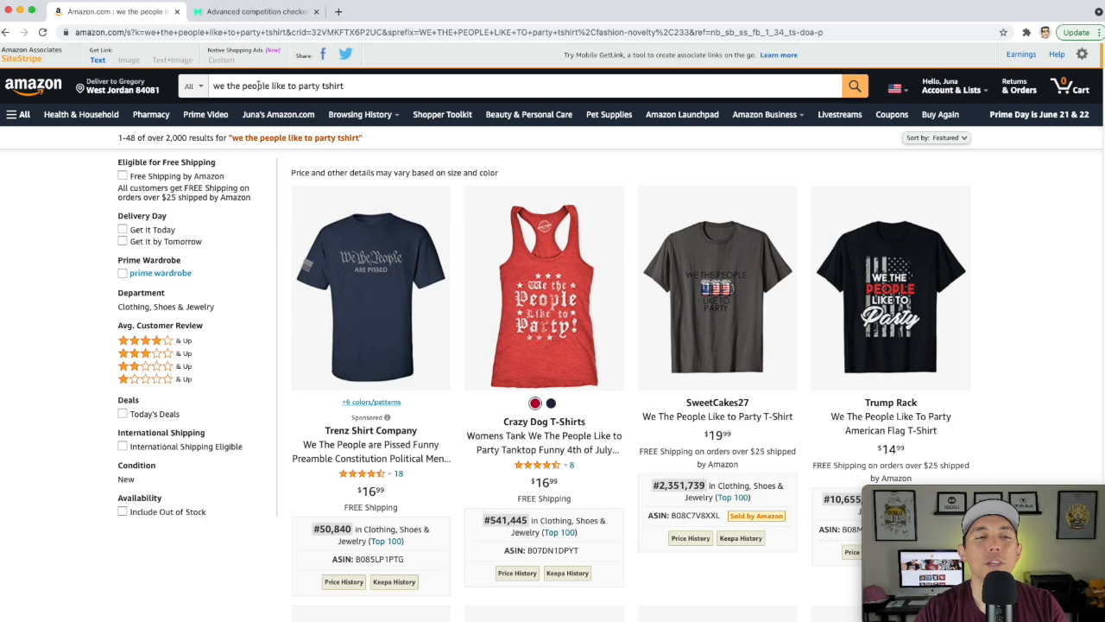
Examine the designs and sales ranks in the Amazon results for "we the people like to party tshirt".
scroll(821, 334, down, 2)
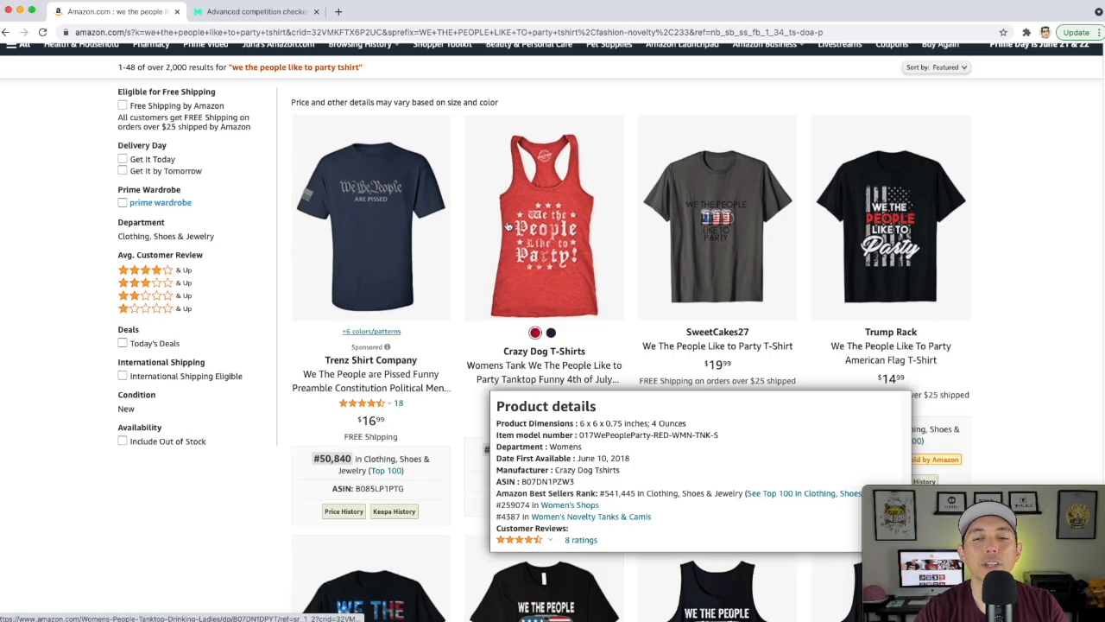
scroll(821, 334, down, 3)
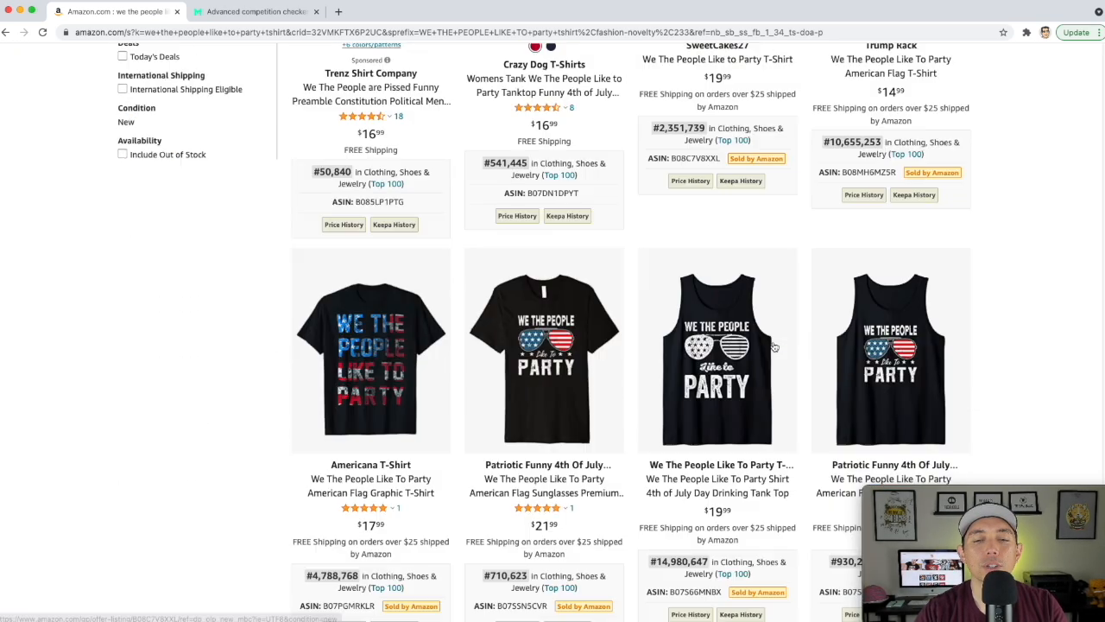
scroll(301, 406, down, 1)
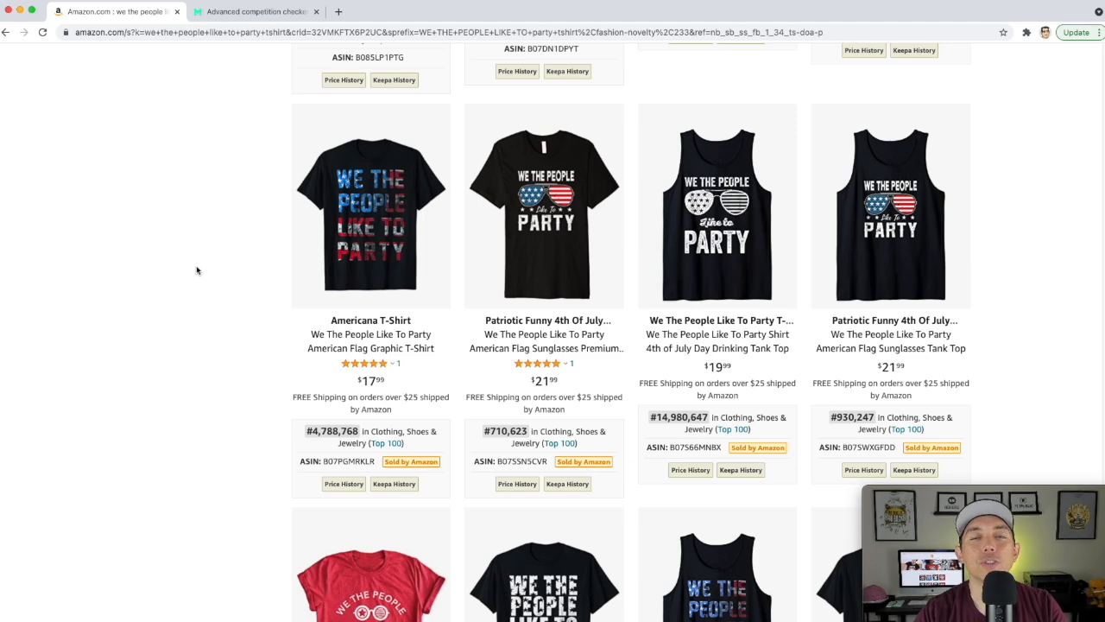
scroll(170, 314, down, 1)
scroll(169, 302, down, 3)
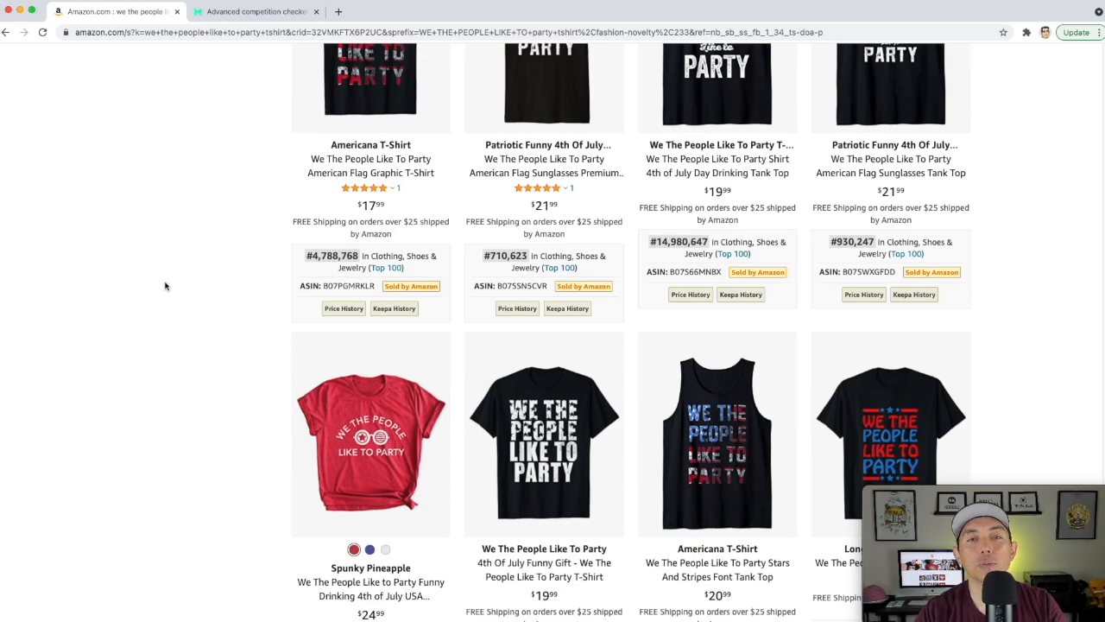
scroll(165, 290, up, 3)
scroll(165, 291, up, 10)
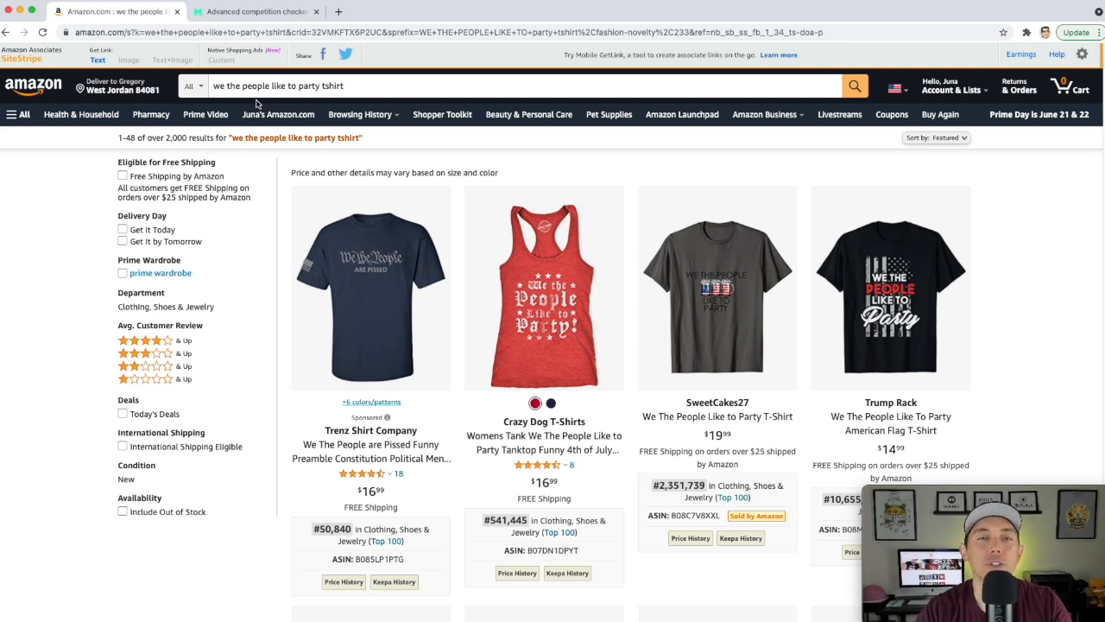
Switch to Merch Informer and browse the monthly graphics collections on its Merch Informer Graphics page.
click(250, 11)
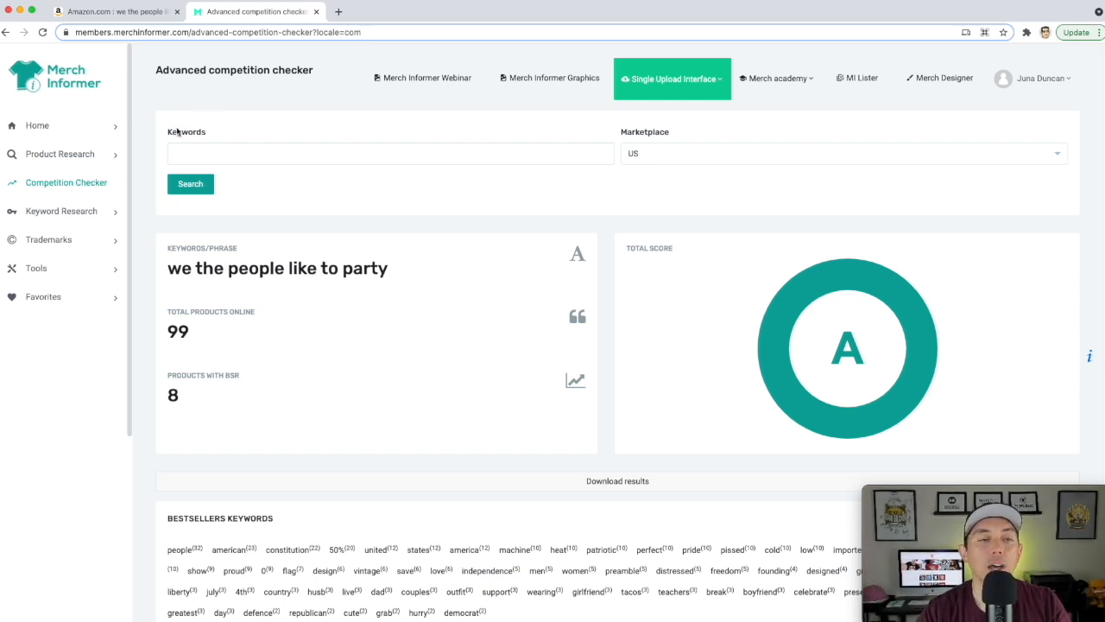
click(553, 79)
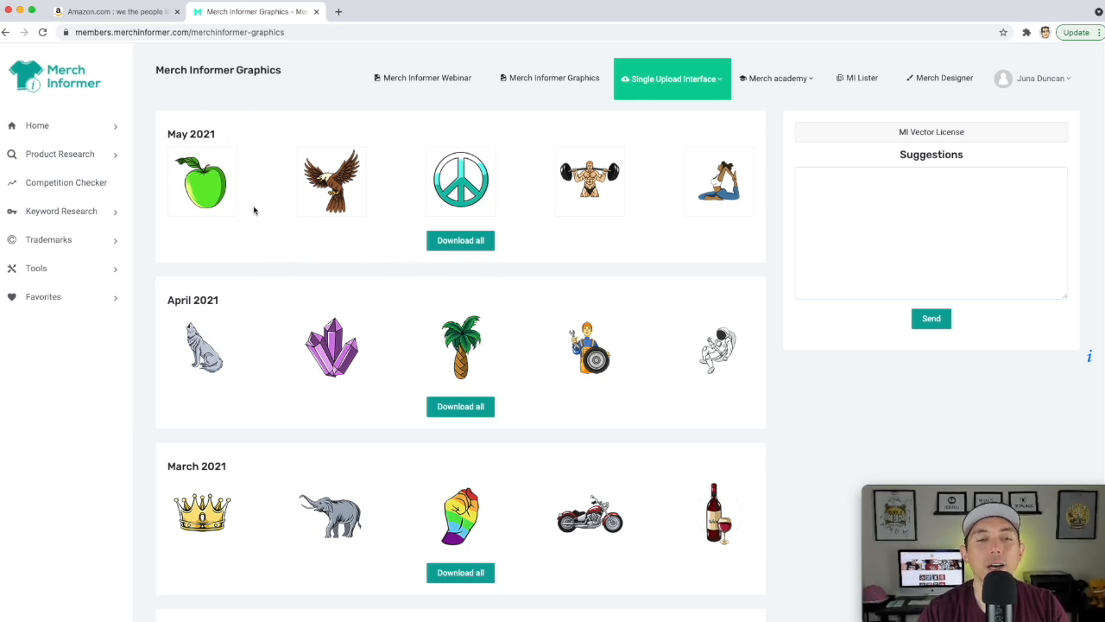
scroll(521, 294, down, 6)
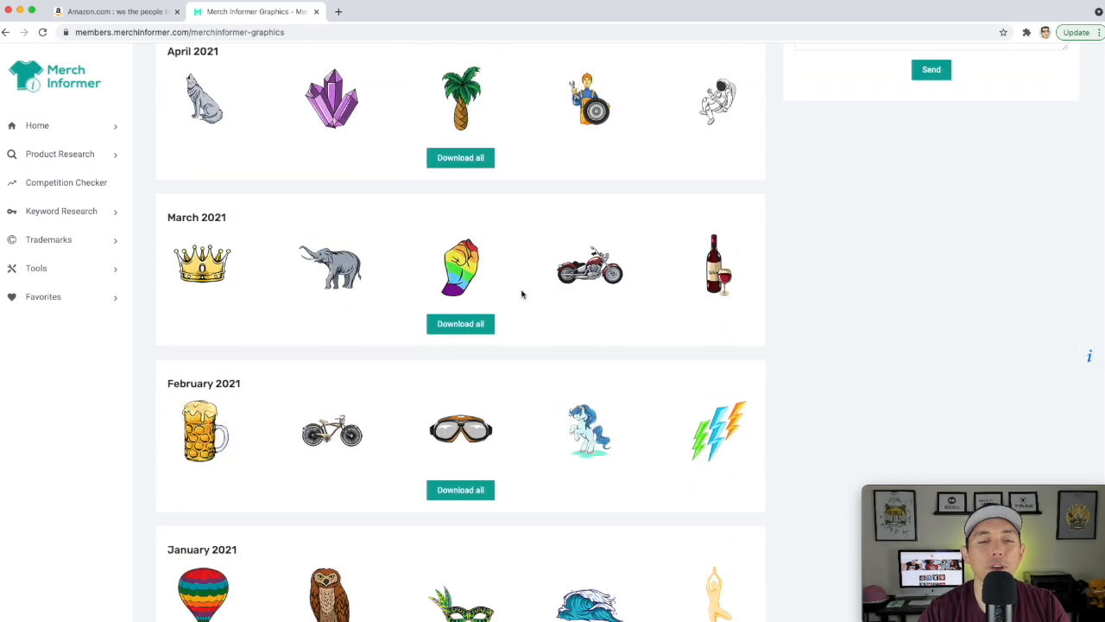
Examine the older monthly graphics collections, from March 2021 back past May 2020, for usable shirt graphics.
scroll(522, 294, down, 6)
scroll(521, 295, up, 5)
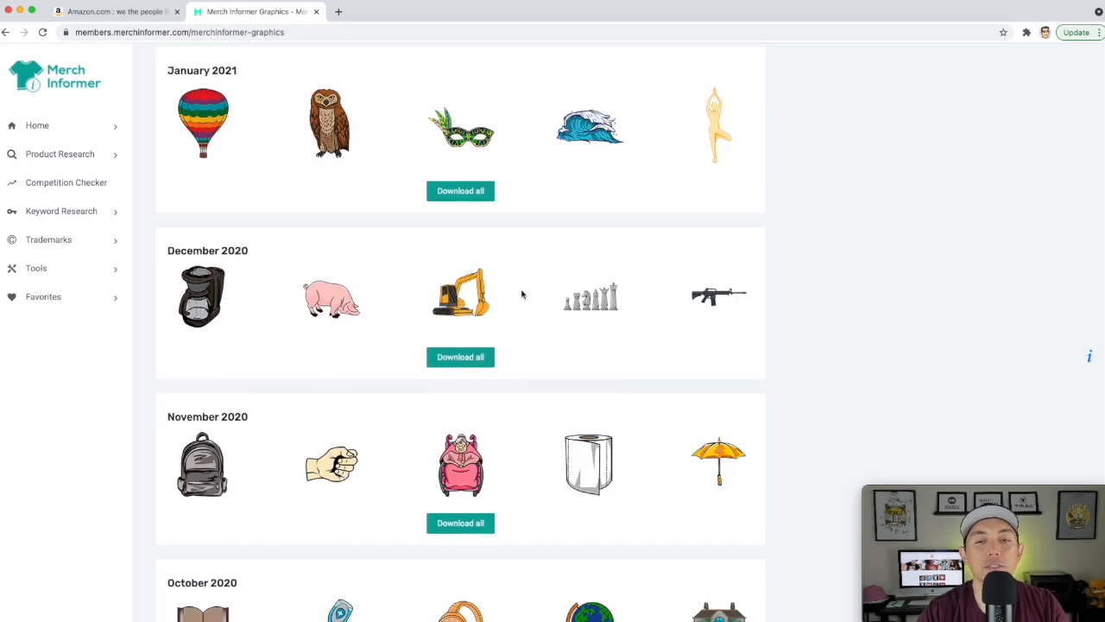
scroll(415, 302, down, 5)
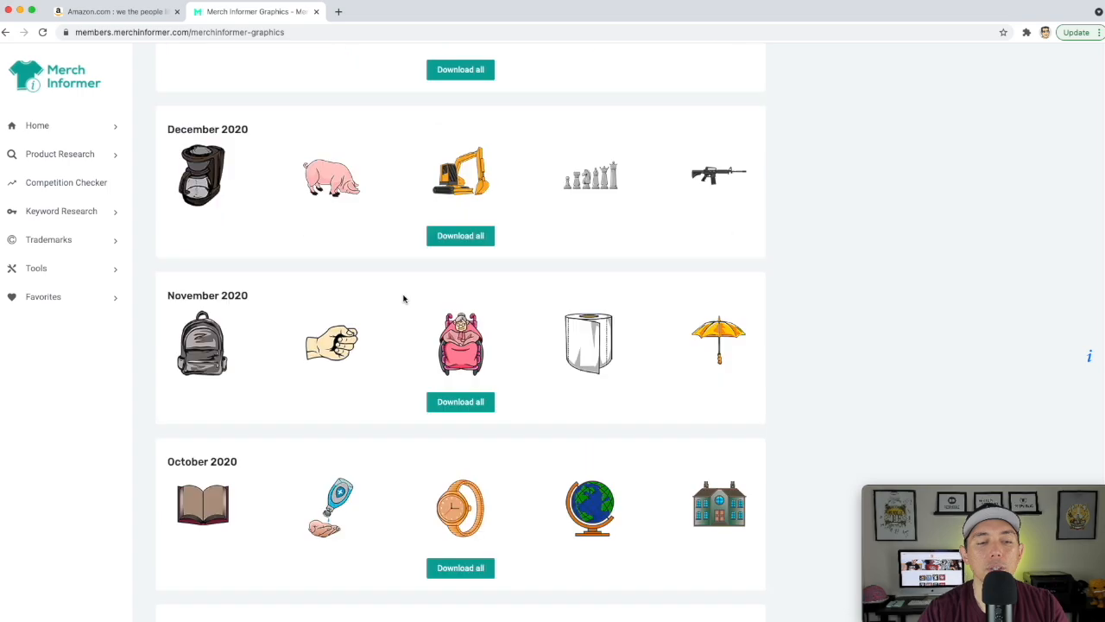
scroll(403, 298, down, 9)
scroll(403, 298, up, 5)
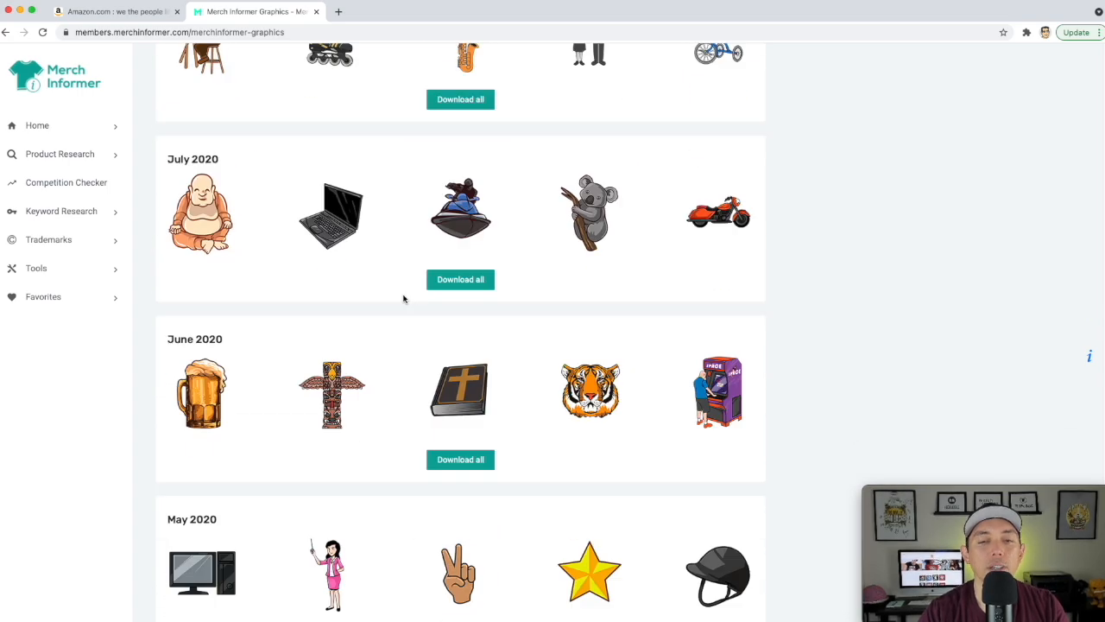
scroll(403, 299, up, 11)
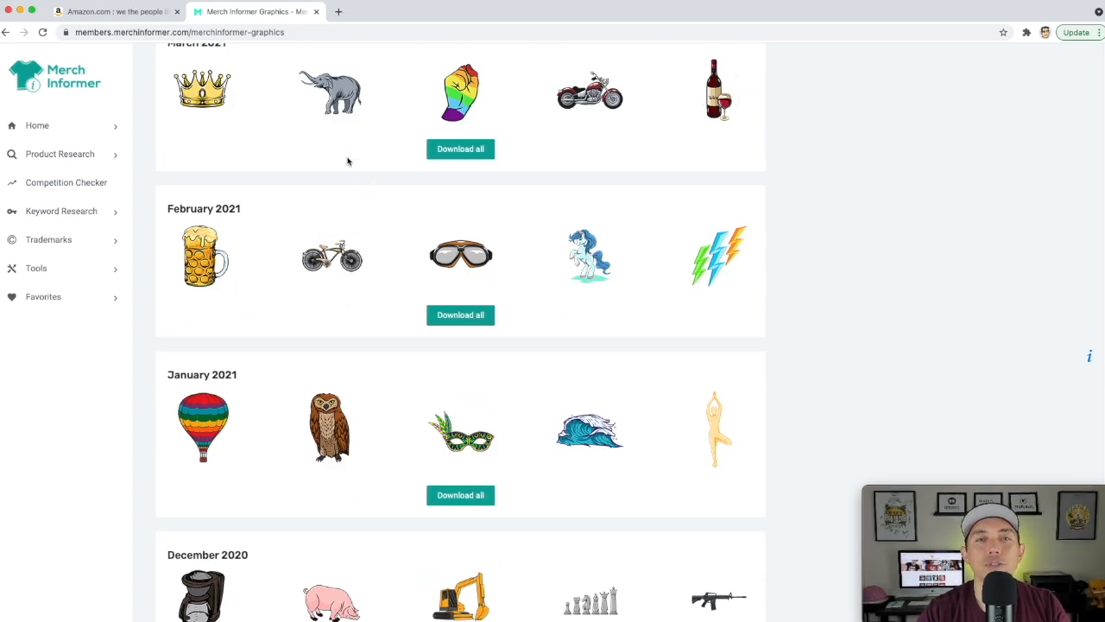
Return to the Amazon results for "we the people like to party tshirt" and review the shirt and tank top designs.
click(127, 15)
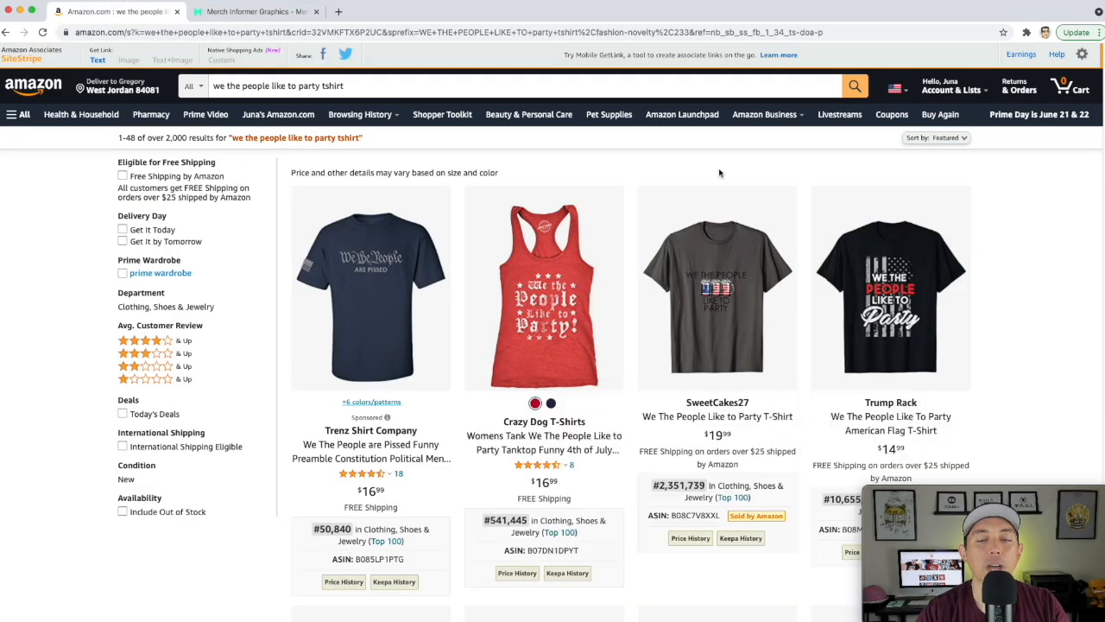
mouse_move(984, 251)
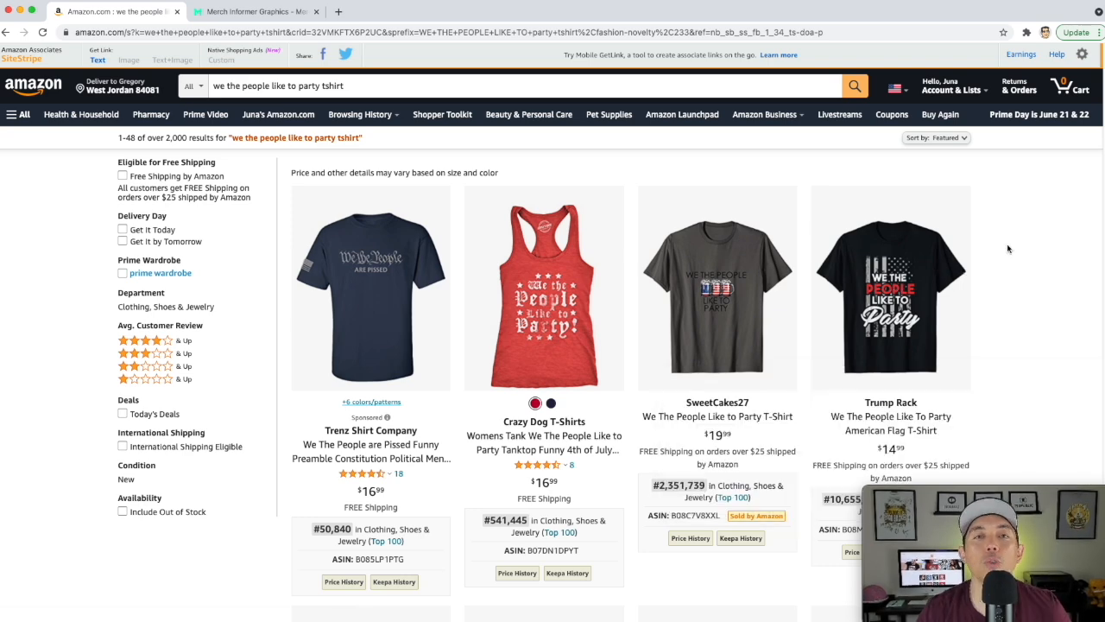
scroll(1008, 249, down, 6)
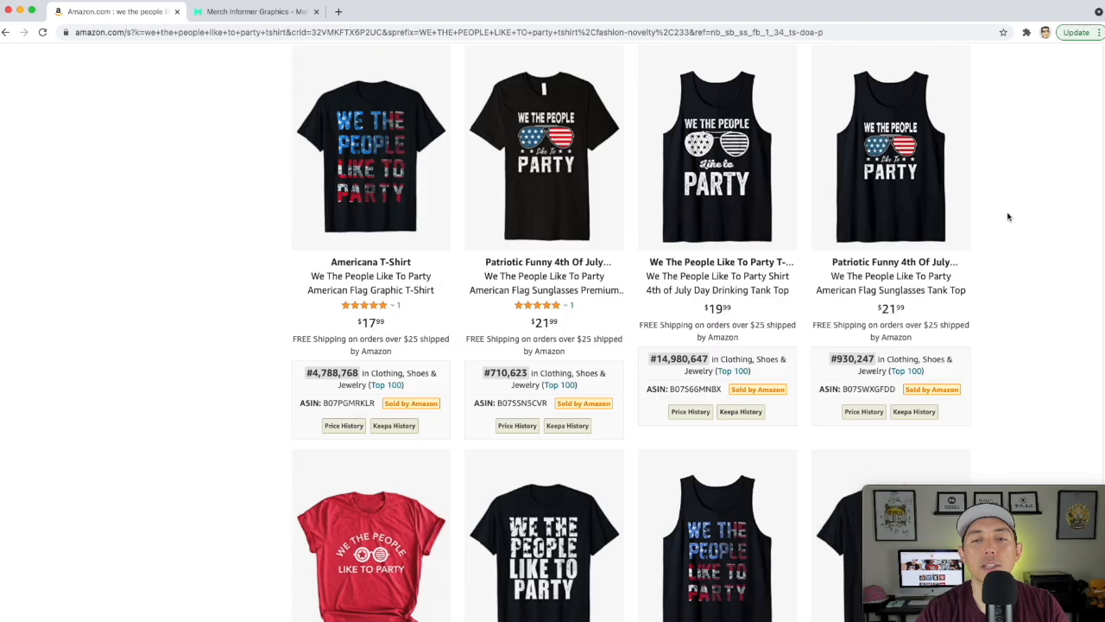
scroll(1008, 216, down, 2)
scroll(1008, 216, up, 10)
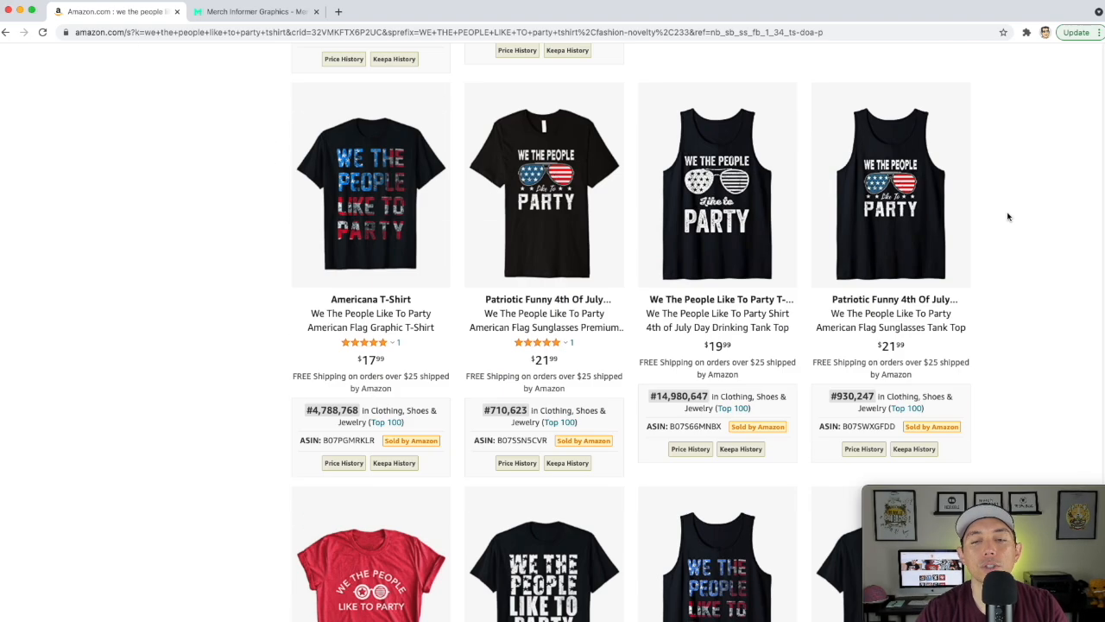